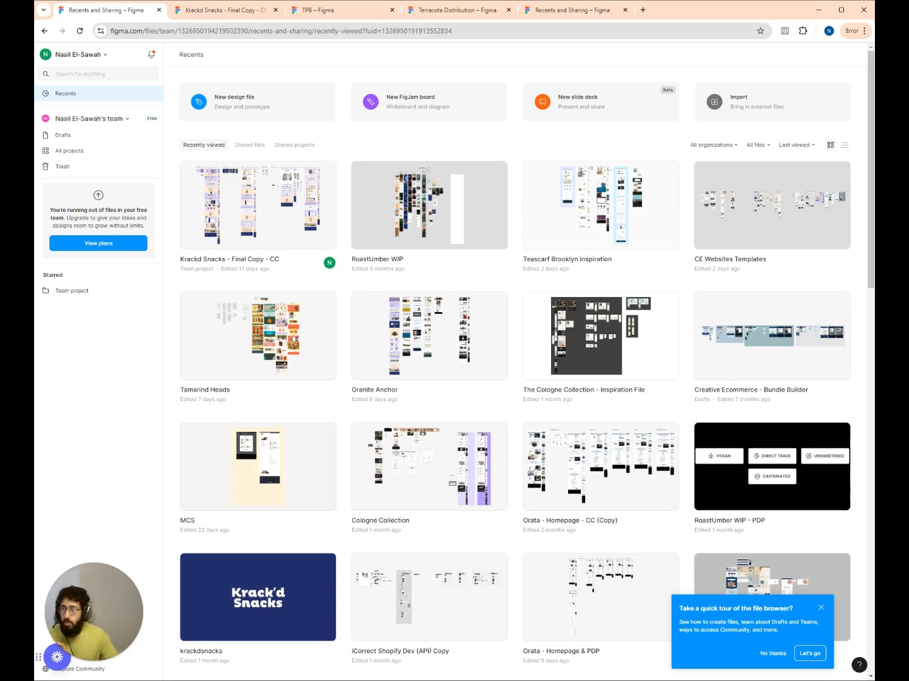
Switch to the Krackd Snacks design file and skim the desktop homepage from the hero banner to the community section and back.
left_click(219, 15)
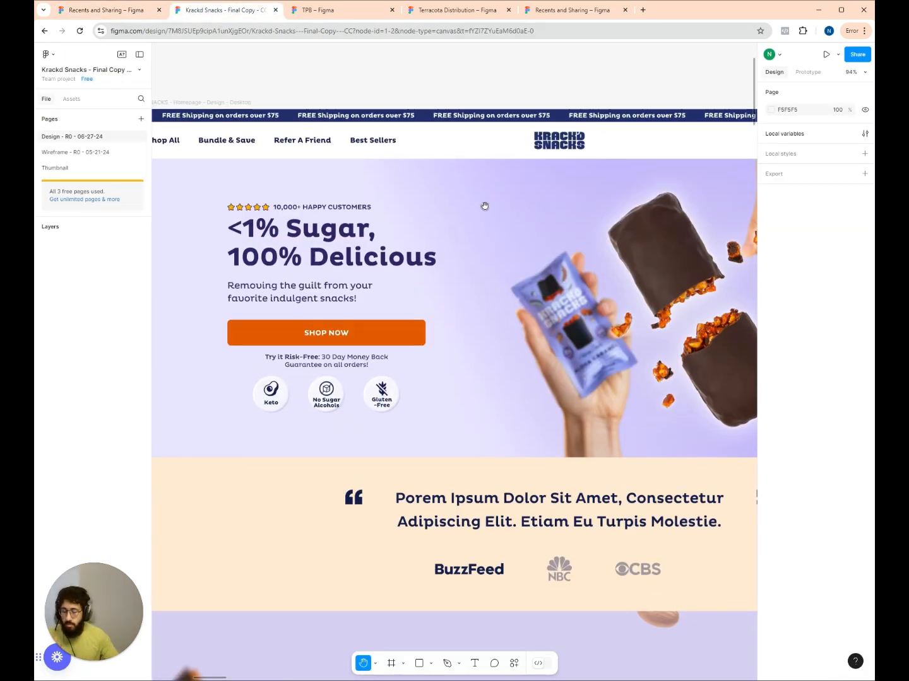
scroll(486, 207, "down", 6)
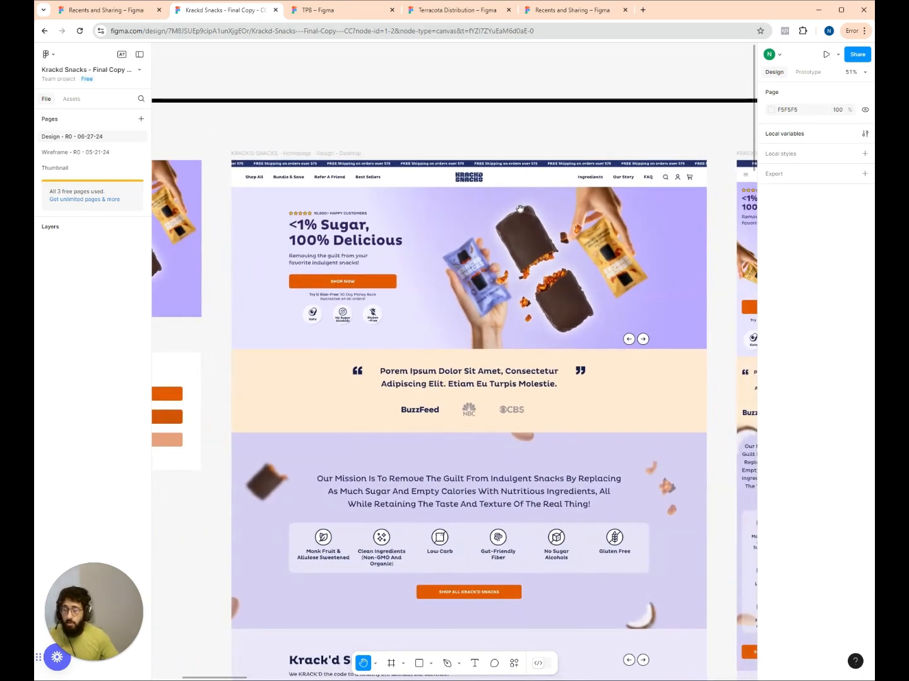
scroll(520, 208, "down", 5)
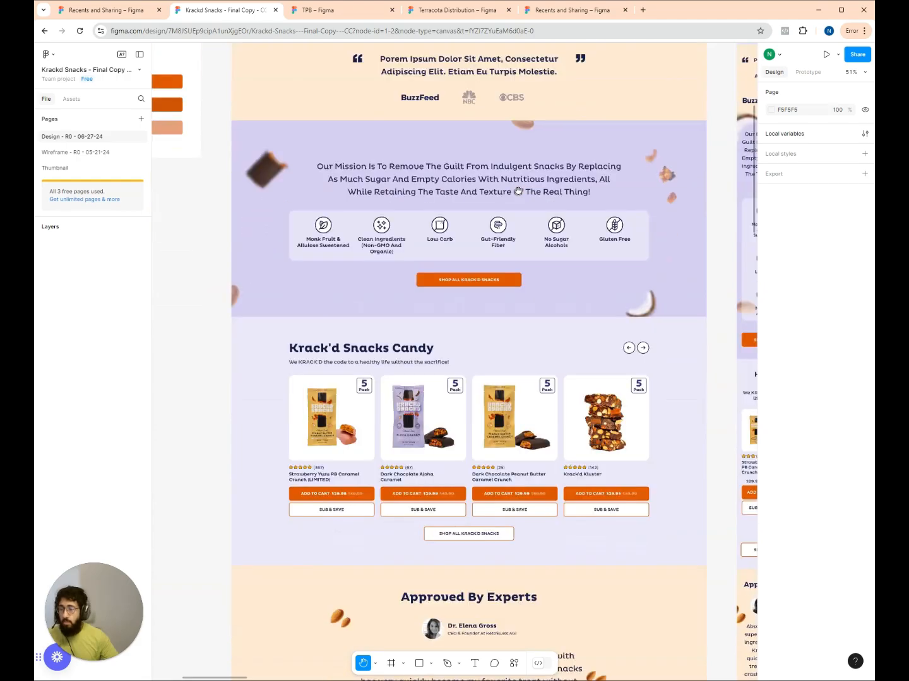
scroll(518, 191, "down", 10)
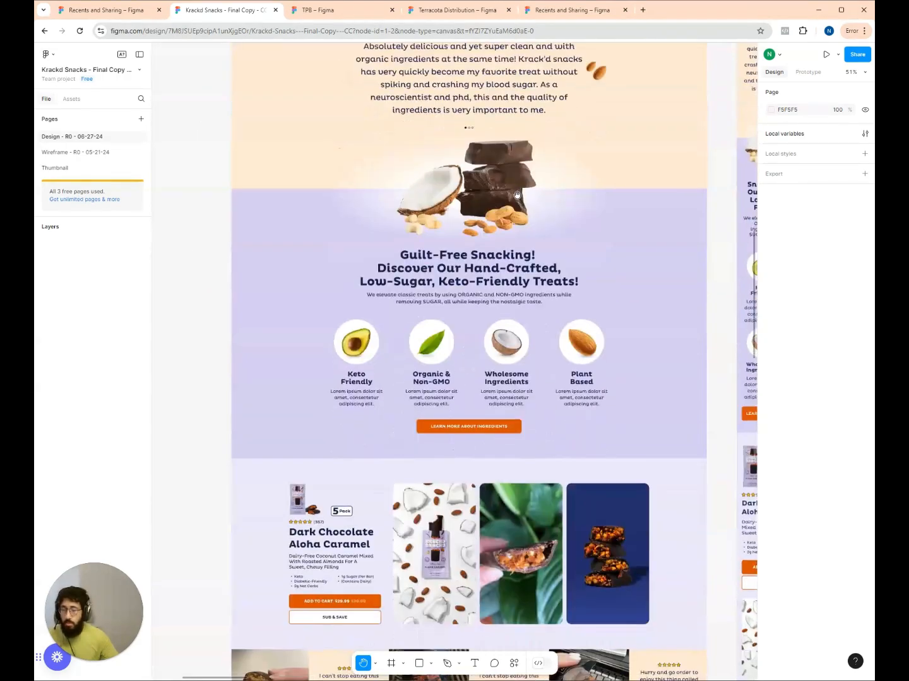
scroll(518, 196, "down", 6)
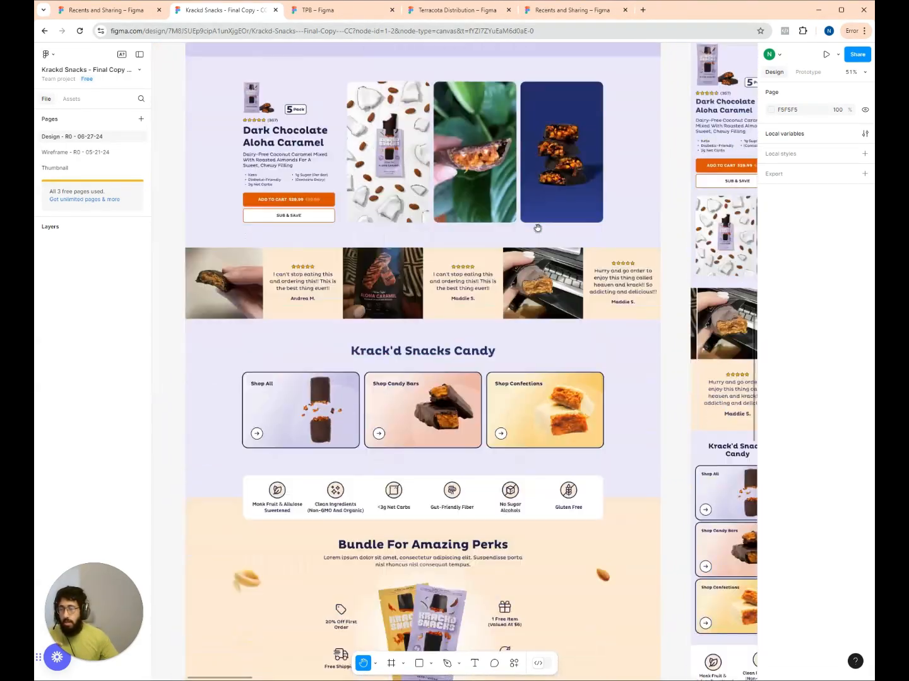
scroll(536, 228, "down", 12)
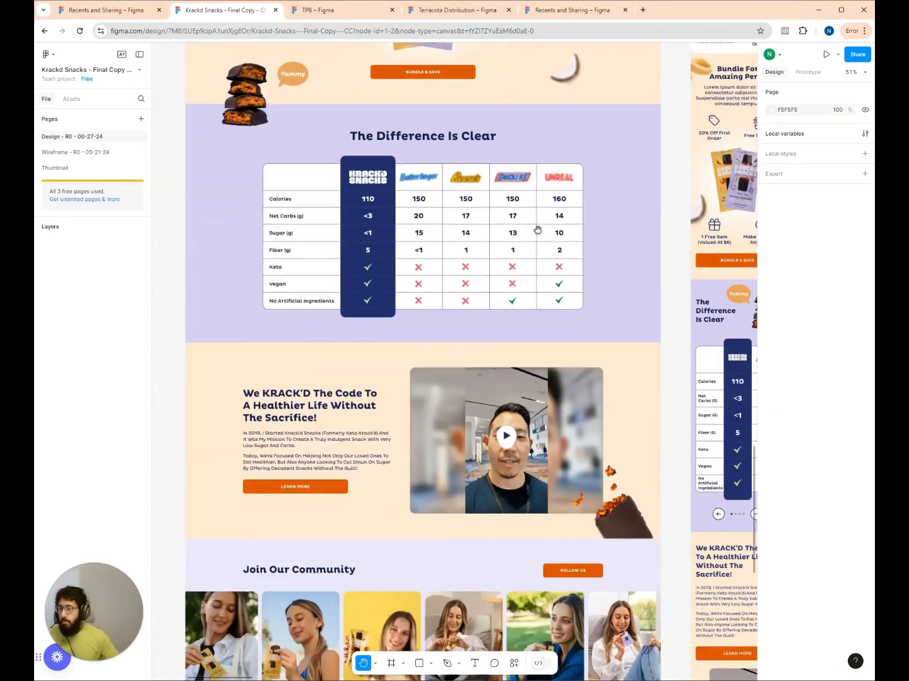
scroll(536, 231, "down", 6)
scroll(530, 265, "up", 11)
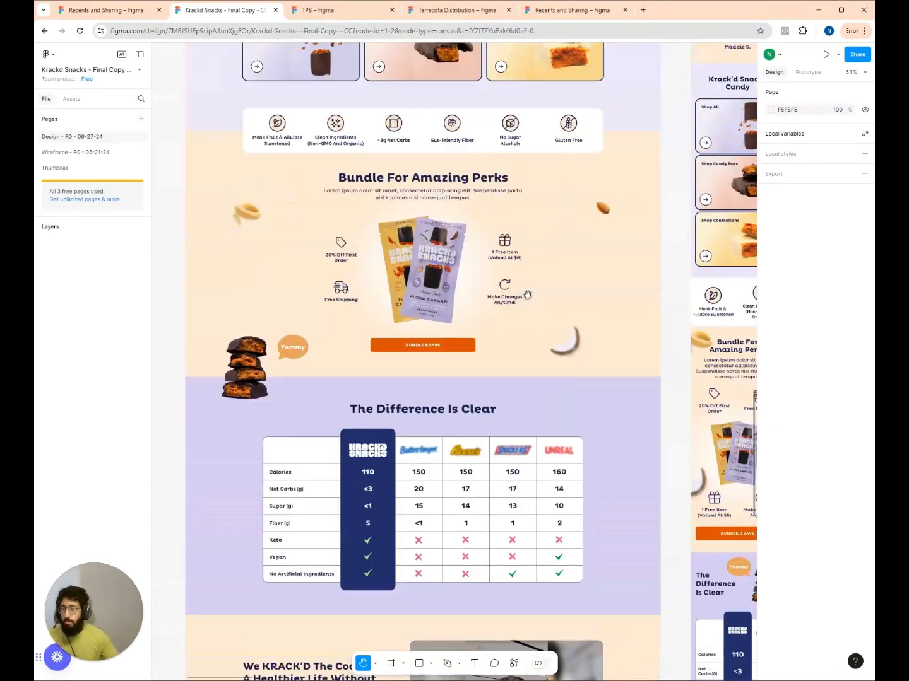
scroll(526, 295, "up", 15)
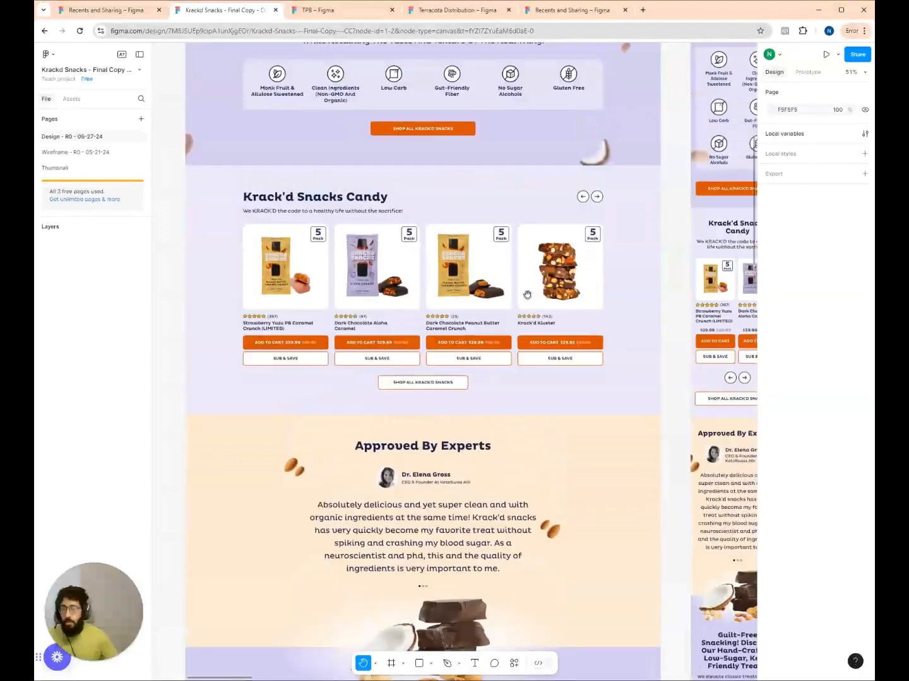
scroll(527, 294, "up", 7)
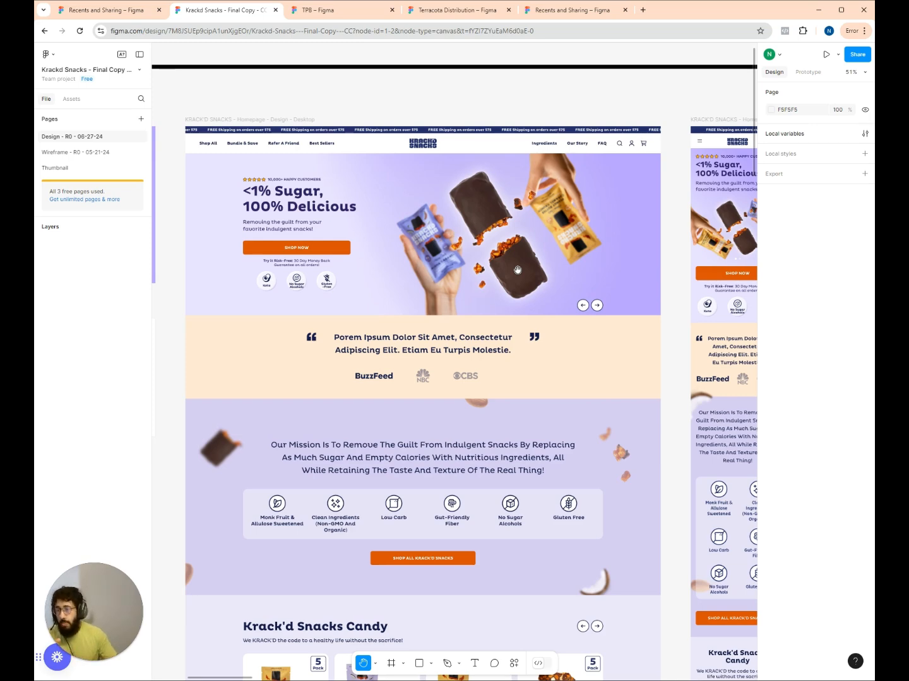
Examine the desktop homepage's hero banner, press quote, mission statement with benefit icons, and candy product listing.
scroll(484, 219, "down", 3)
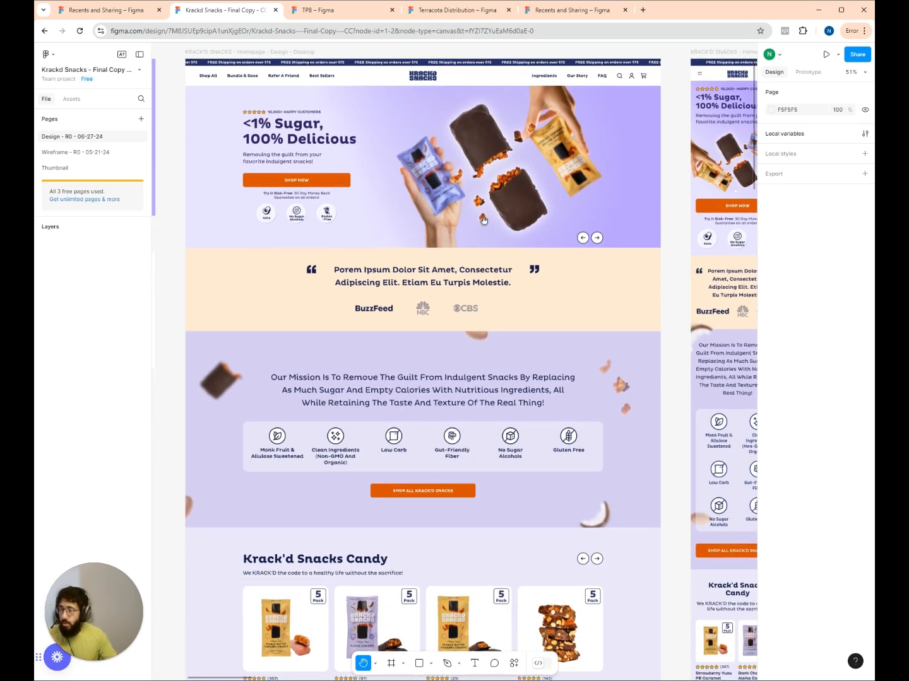
scroll(483, 219, "down", 1)
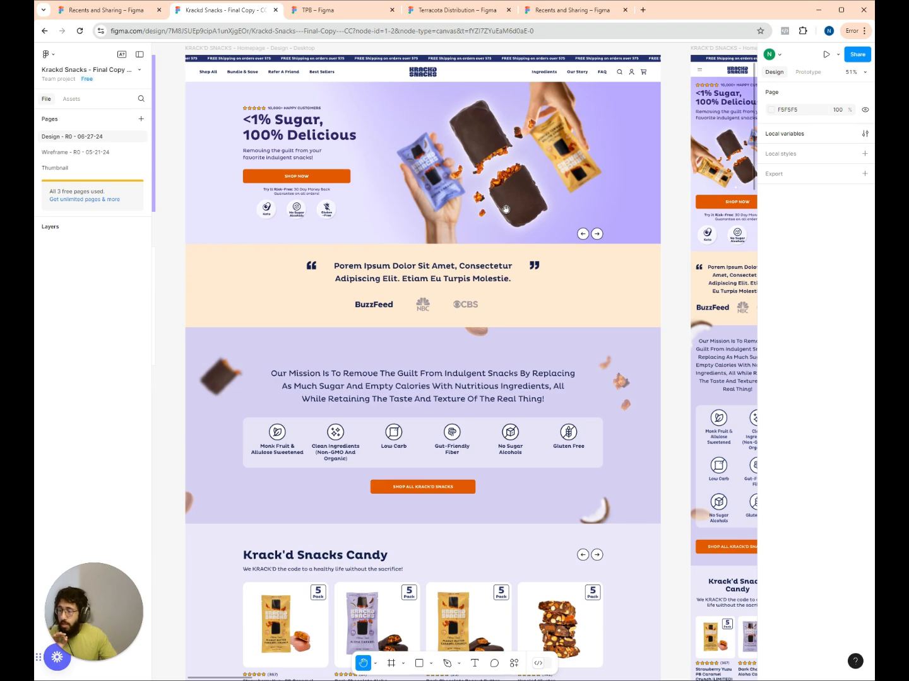
scroll(535, 239, "down", 1)
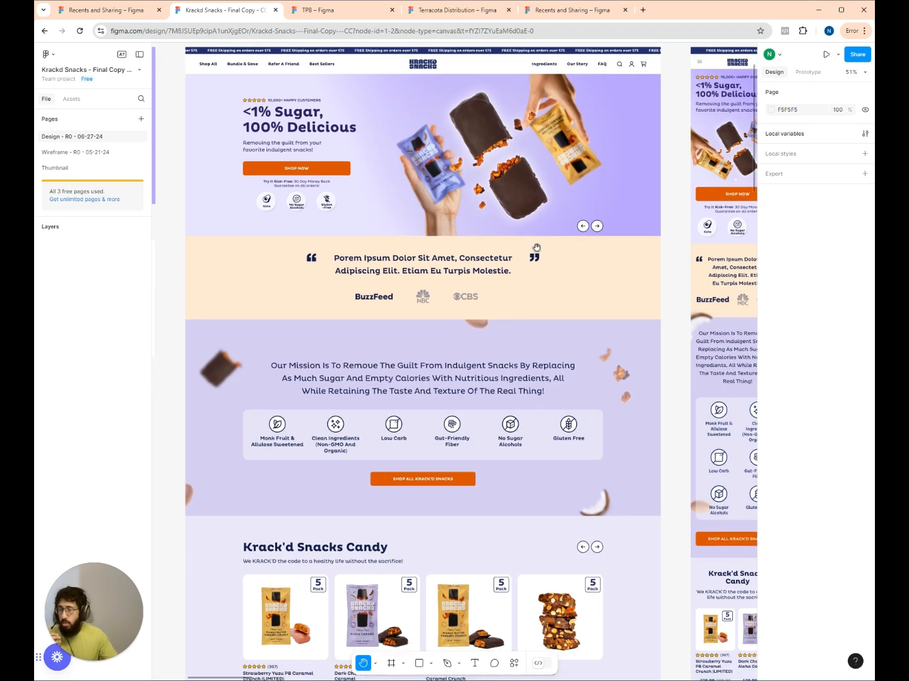
scroll(528, 239, "down", 3)
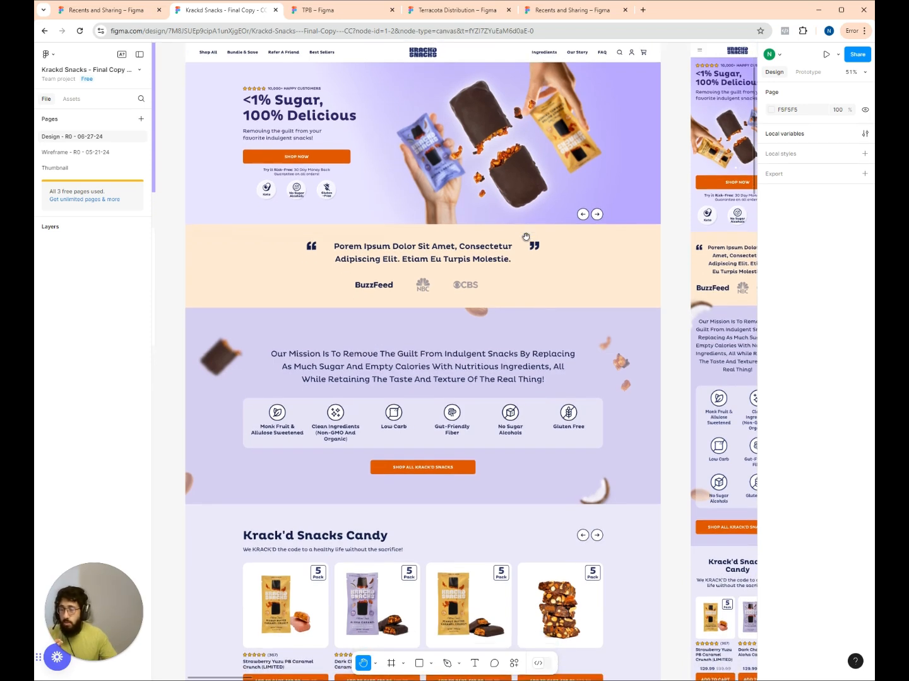
scroll(525, 236, "down", 10)
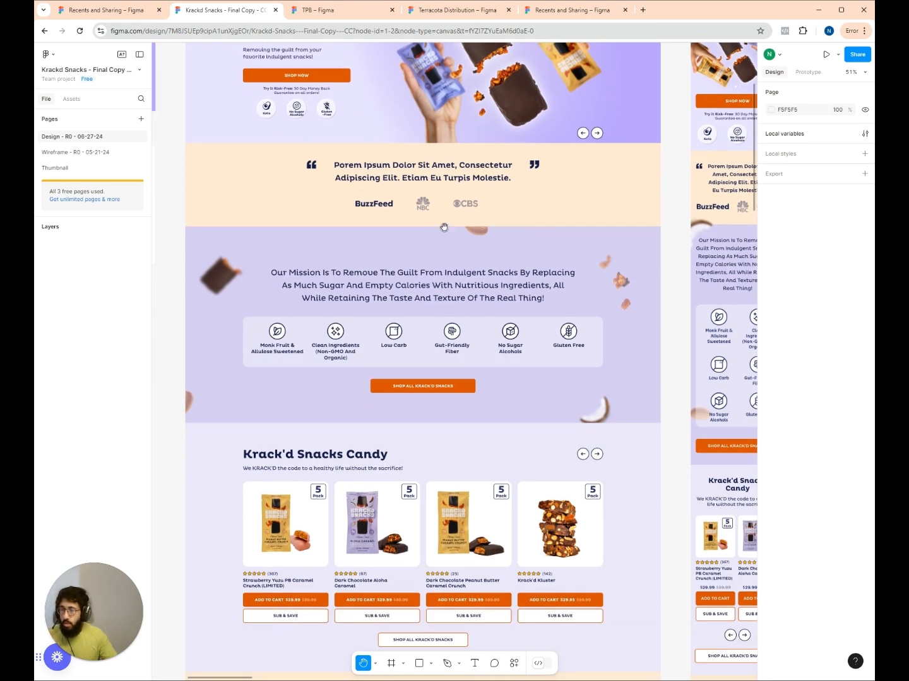
scroll(462, 274, "down", 3)
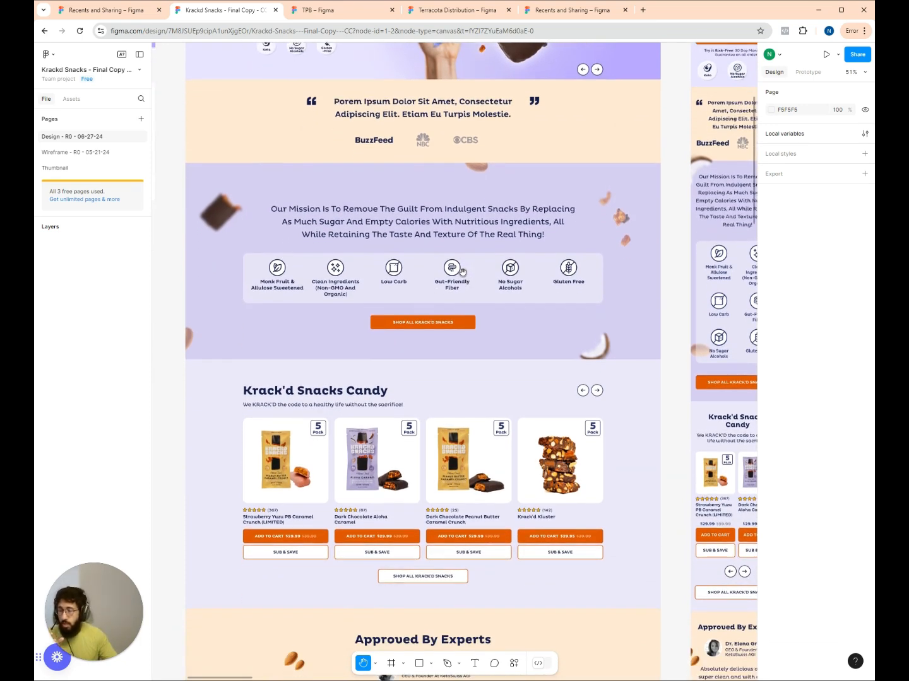
scroll(463, 273, "down", 4)
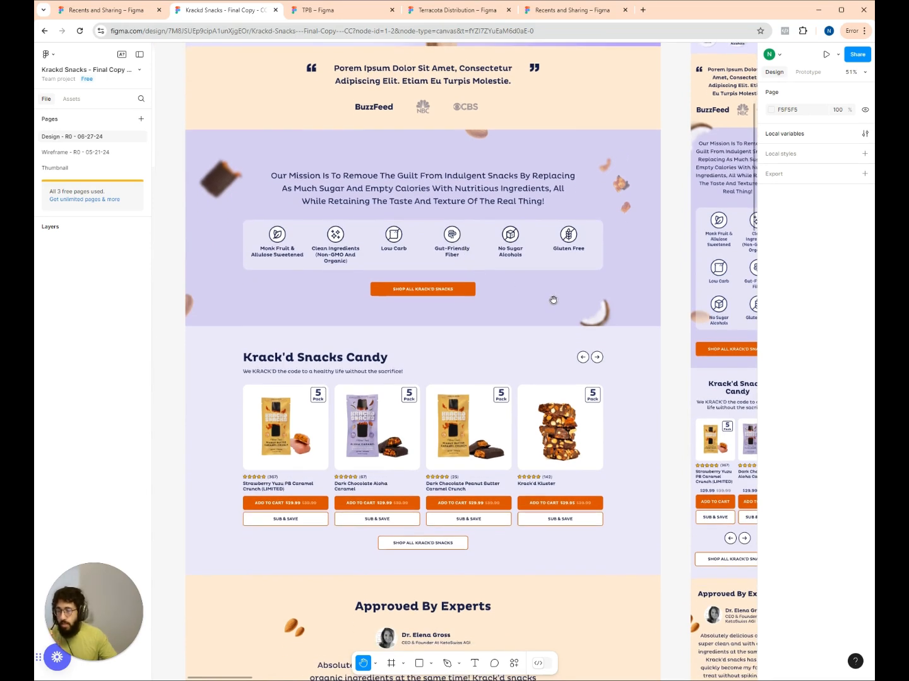
scroll(536, 290, "down", 4)
scroll(534, 288, "down", 10)
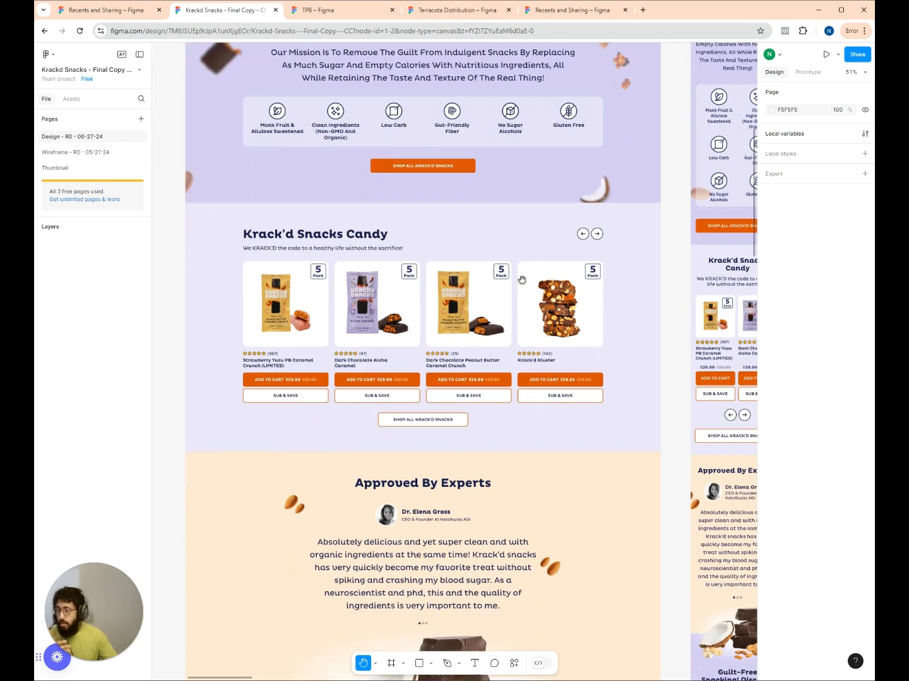
scroll(529, 291, "down", 10)
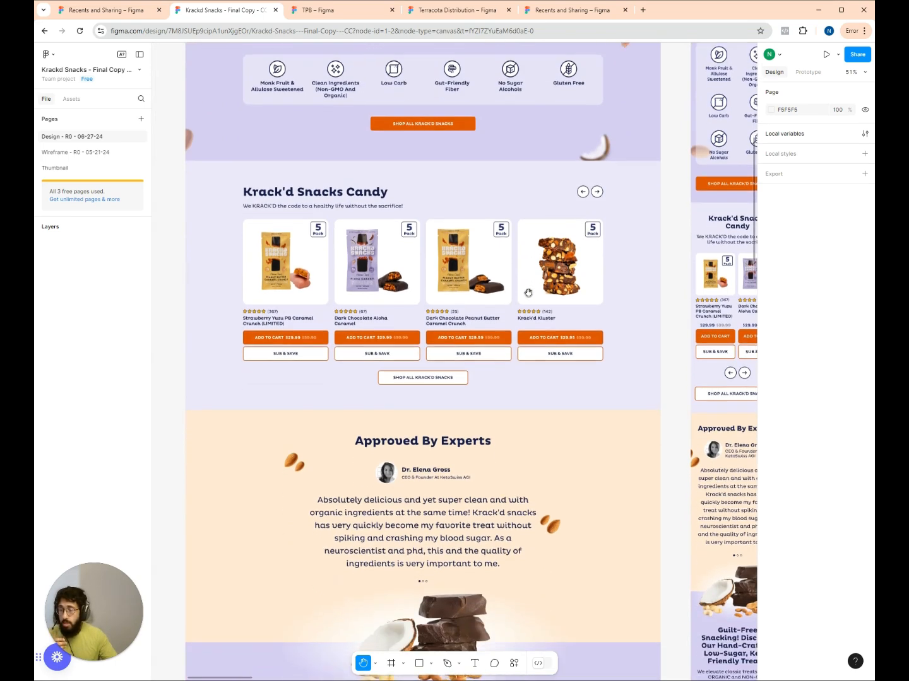
Review the Approved By Experts and Guilt-Free Snacking sections on the desktop homepage, glancing at their mobile version.
scroll(493, 311, "down", 6)
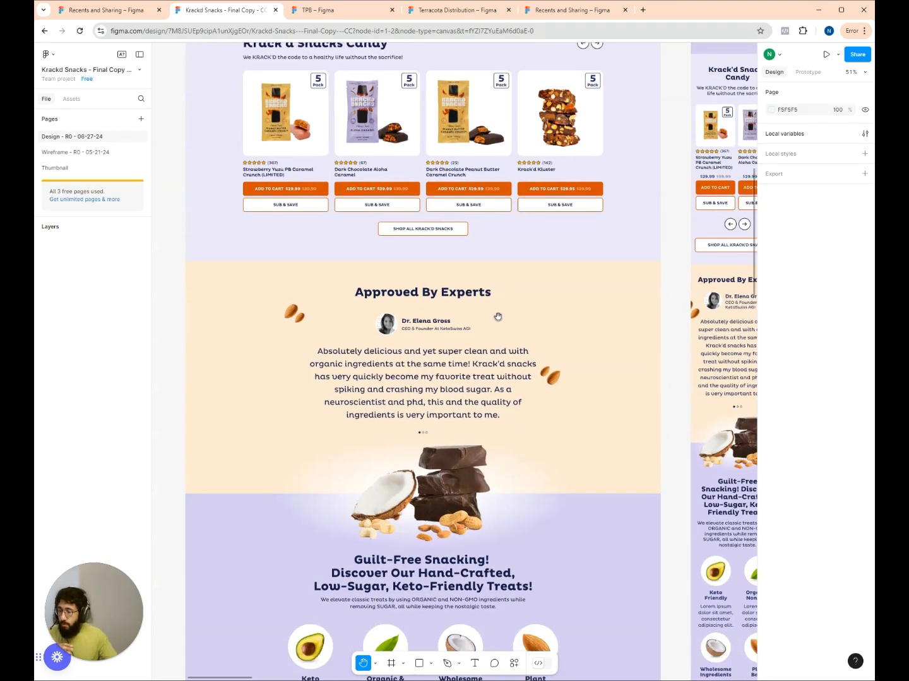
scroll(565, 348, "right", 2)
scroll(565, 348, "right", 5)
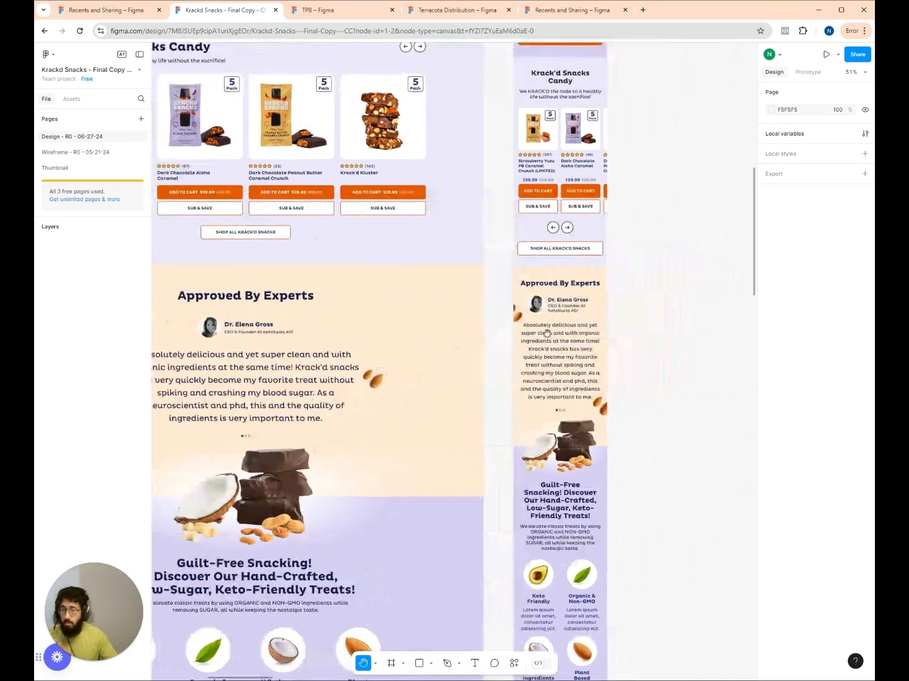
scroll(458, 327, "left", 5)
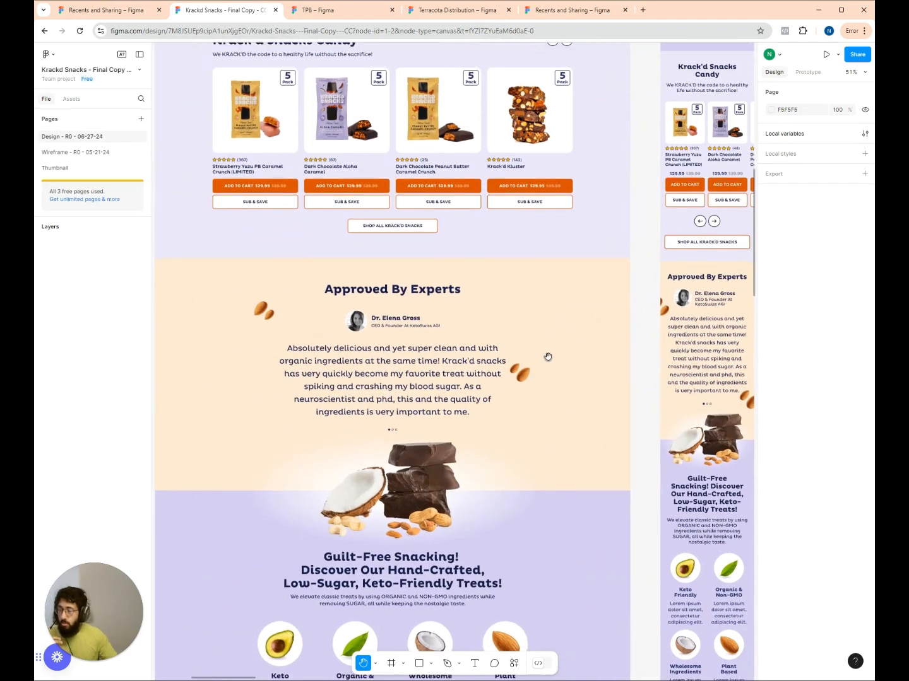
scroll(544, 358, "down", 6)
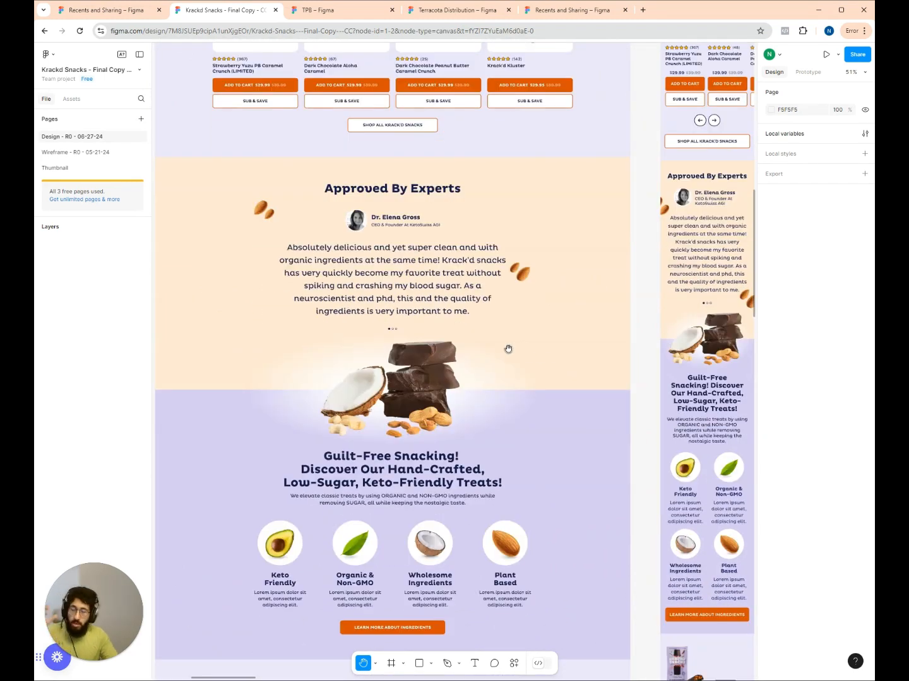
scroll(483, 400, "down", 2)
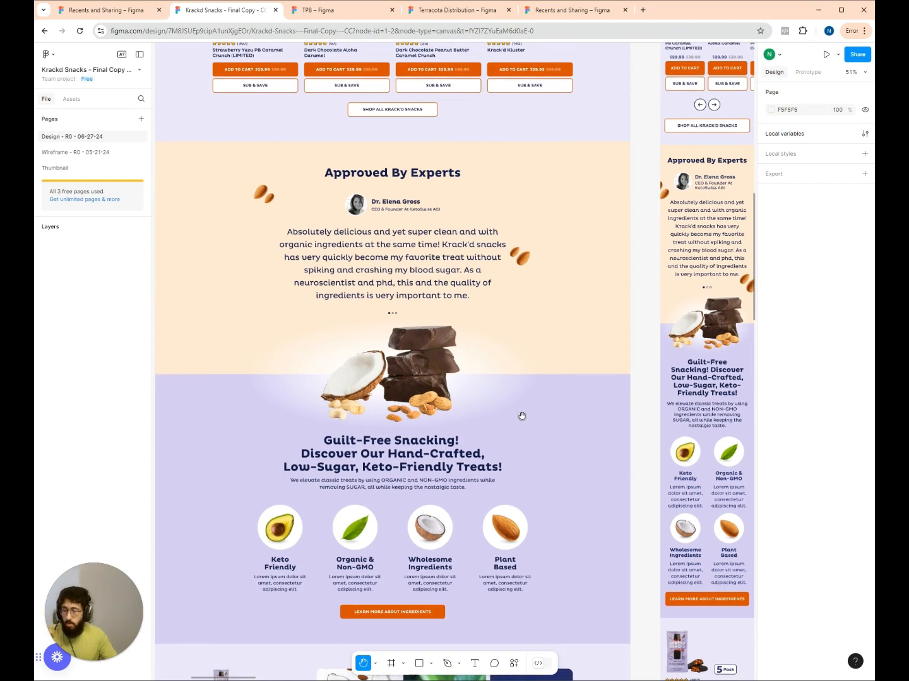
scroll(511, 421, "down", 3)
scroll(510, 419, "down", 10)
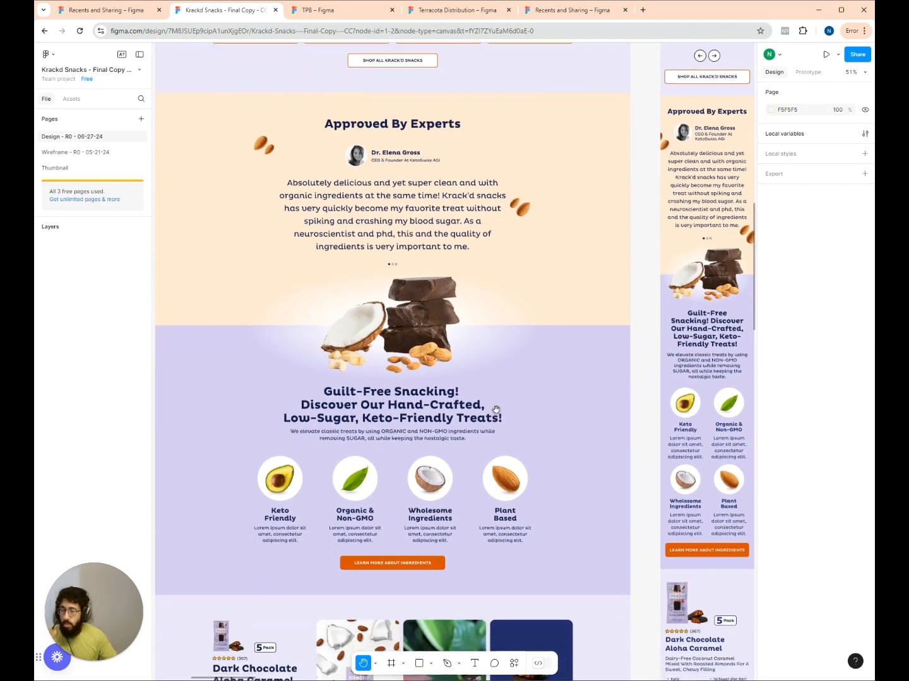
scroll(496, 407, "down", 3)
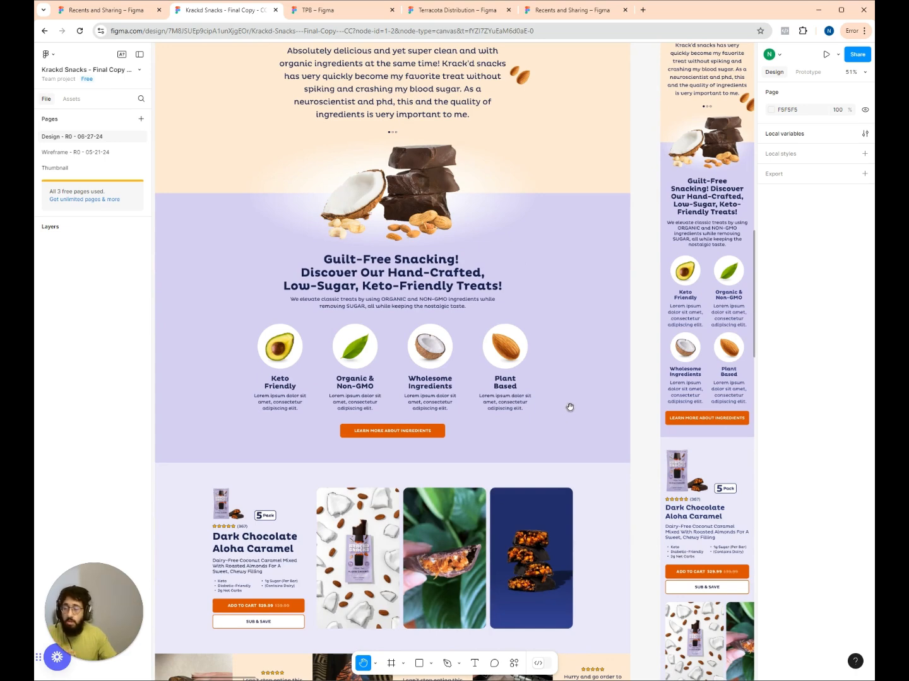
scroll(545, 385, "down", 1)
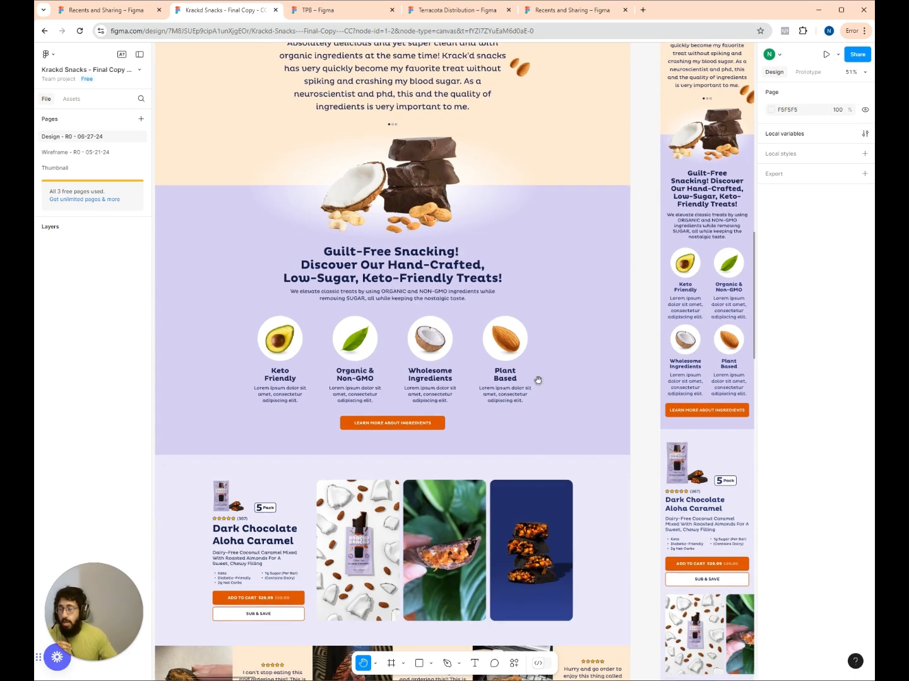
scroll(541, 372, "down", 5)
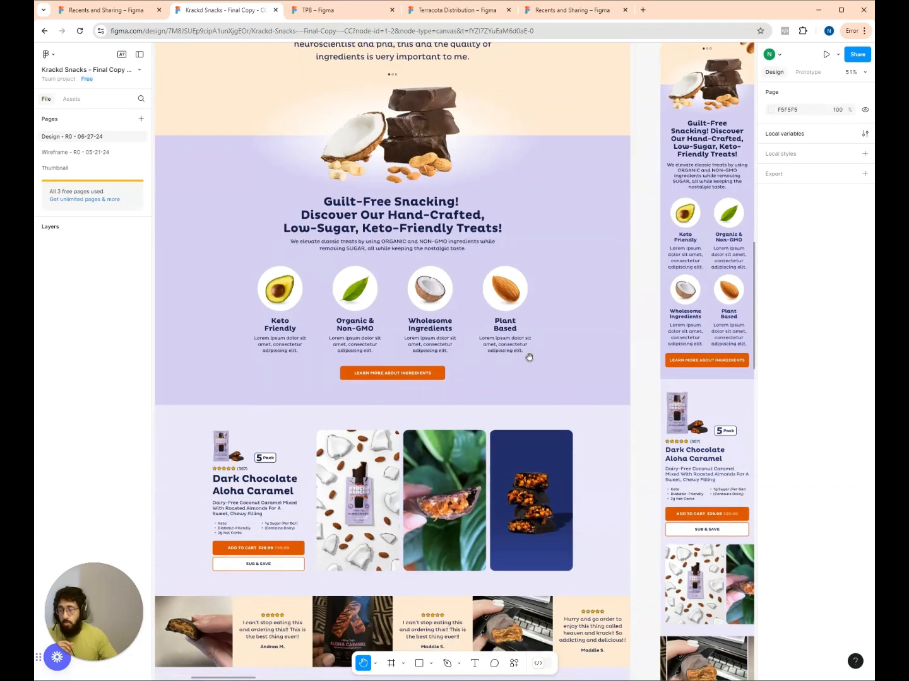
Examine the Dark Chocolate Aloha Caramel feature, customer reviews, category cards, bundle perks and competitor comparison table on the desktop homepage.
scroll(496, 378, "down", 2)
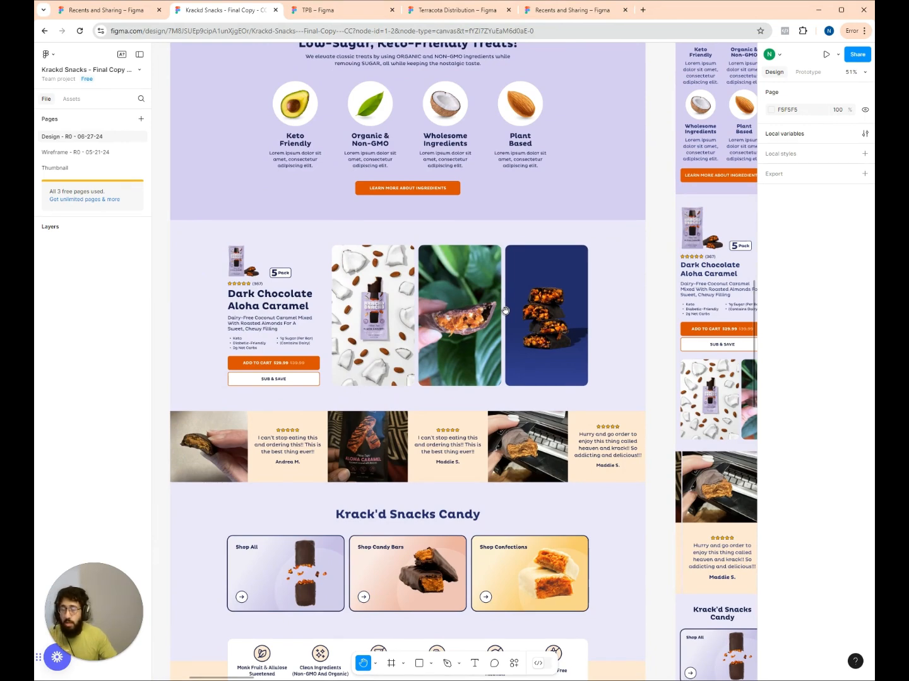
scroll(498, 315, "down", 1)
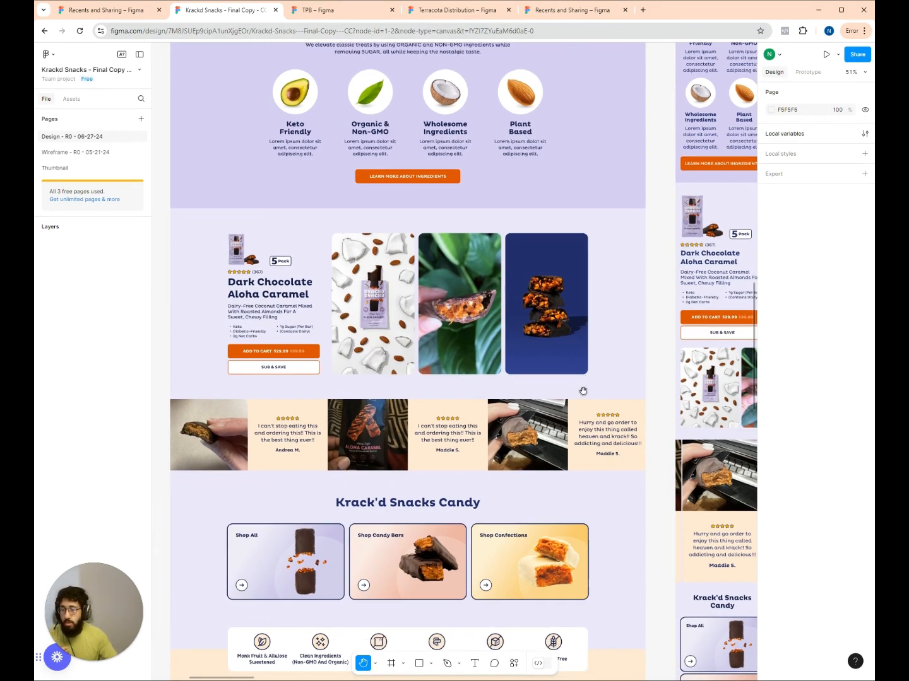
scroll(488, 335, "down", 2)
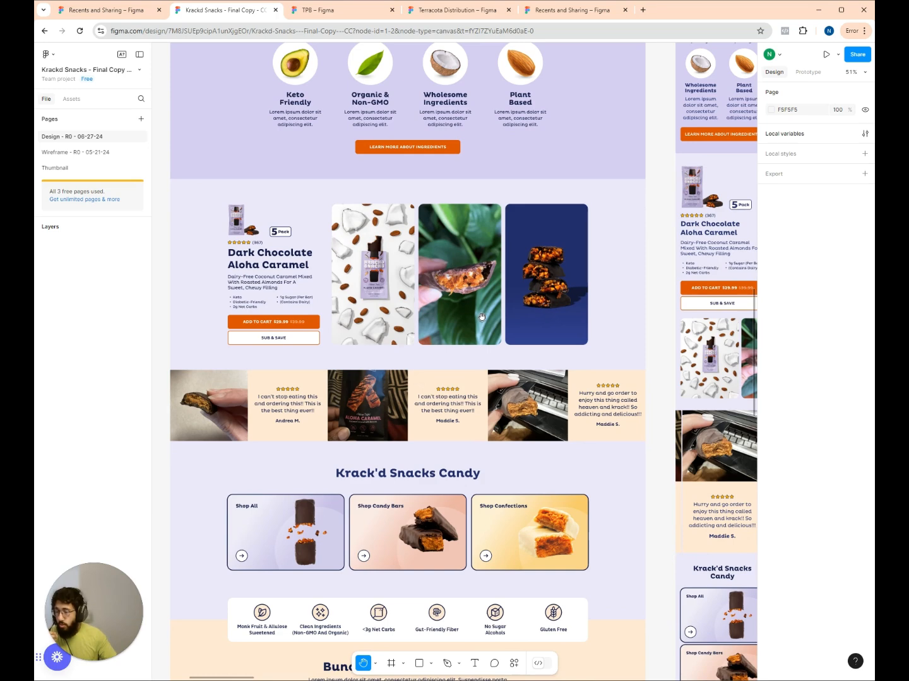
scroll(469, 290, "down", 8)
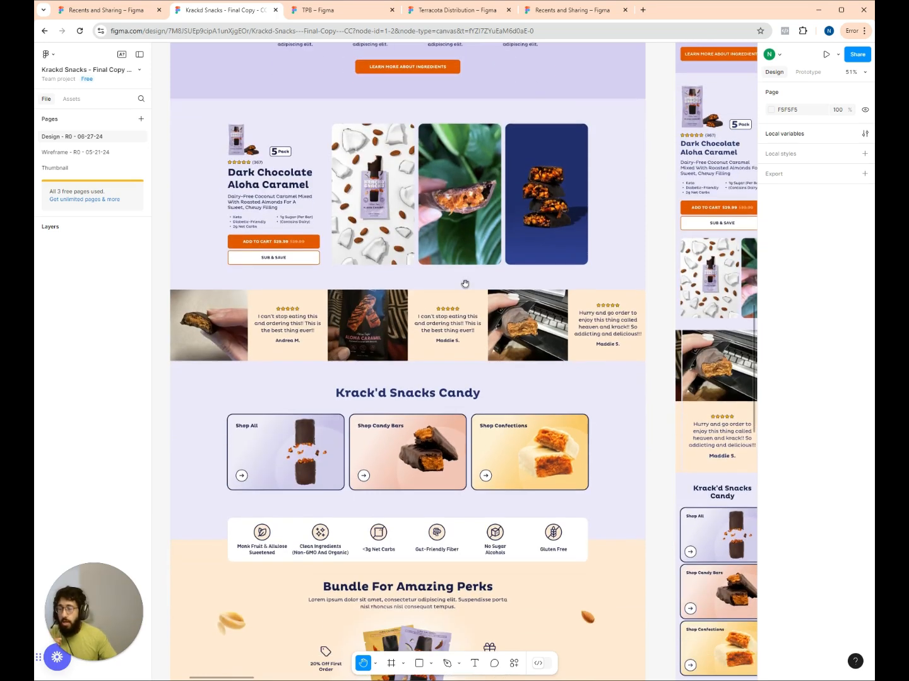
scroll(464, 282, "down", 14)
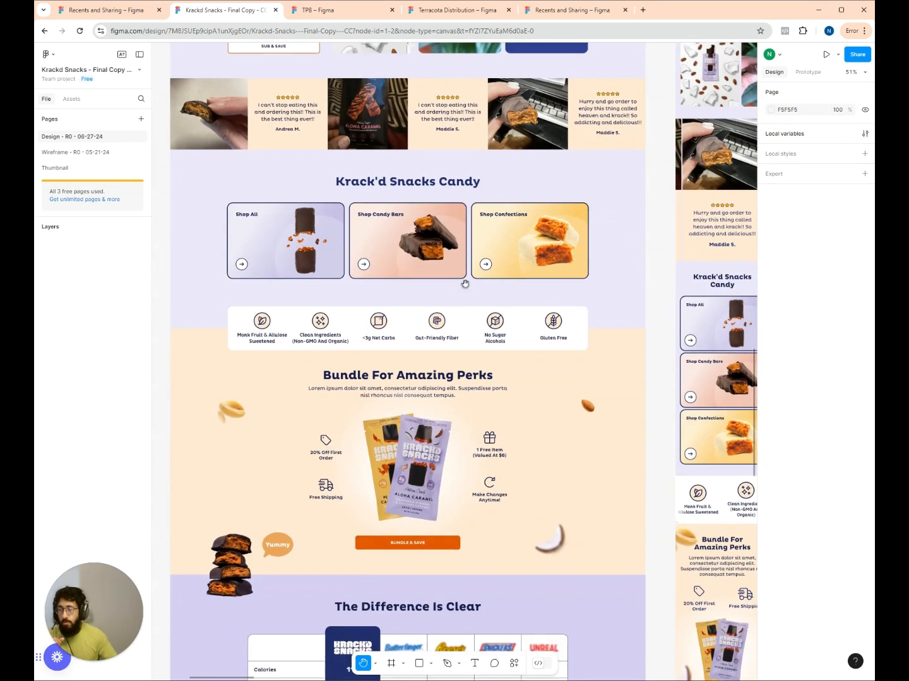
scroll(465, 284, "down", 8)
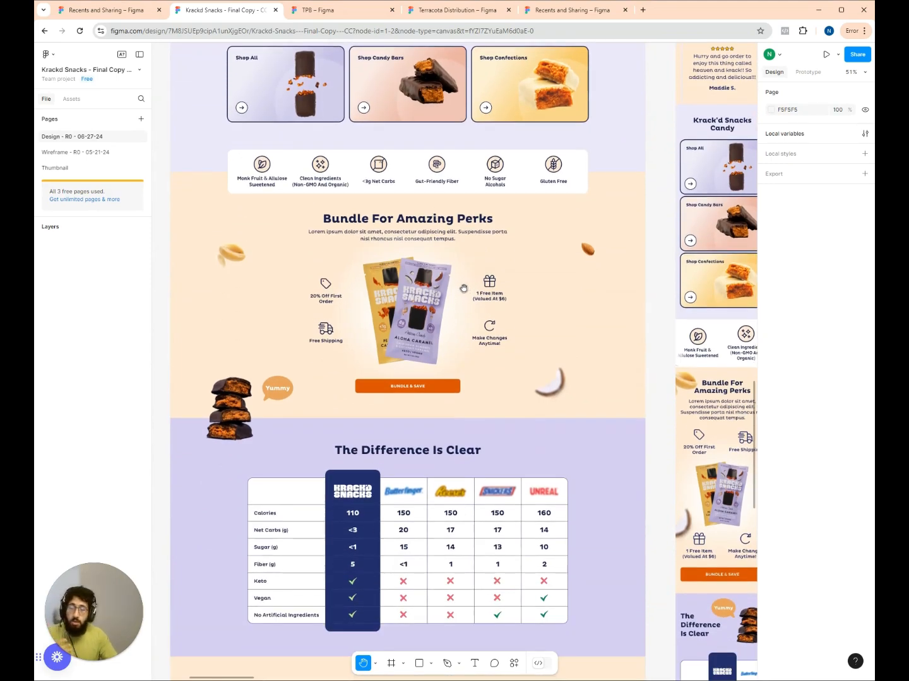
scroll(463, 288, "down", 3)
scroll(464, 288, "down", 3)
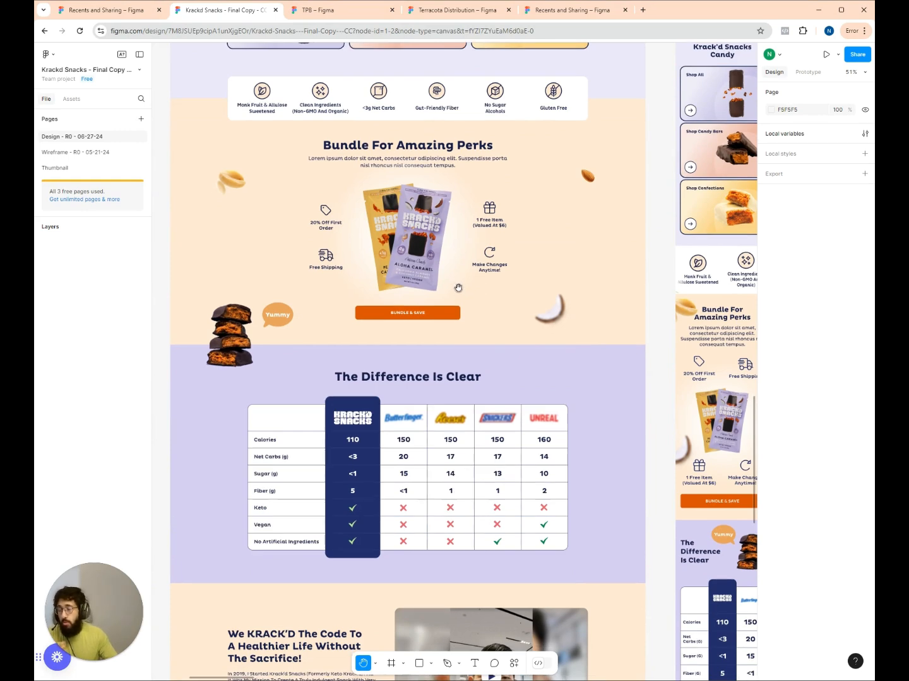
scroll(458, 287, "down", 2)
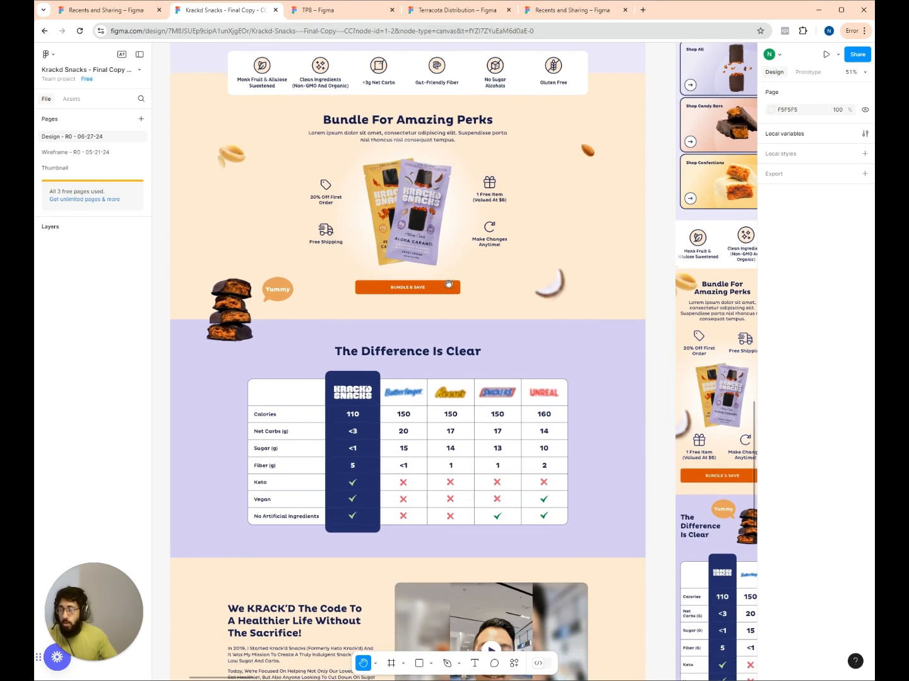
Examine the Difference Is Clear comparison table, founder story with video, community photos and footer on the desktop homepage.
scroll(454, 277, "down", 2)
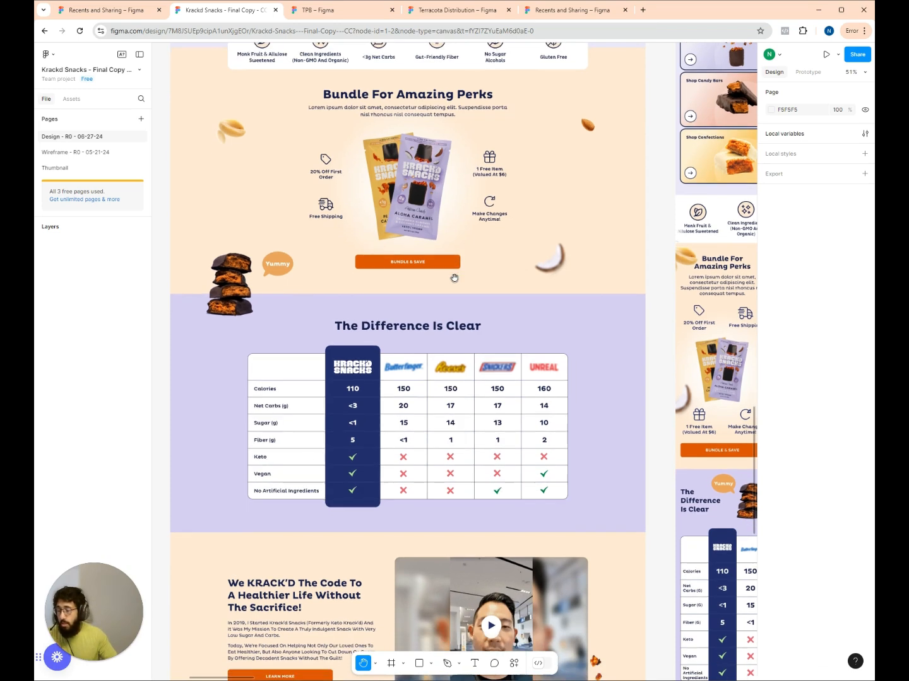
scroll(455, 278, "down", 3)
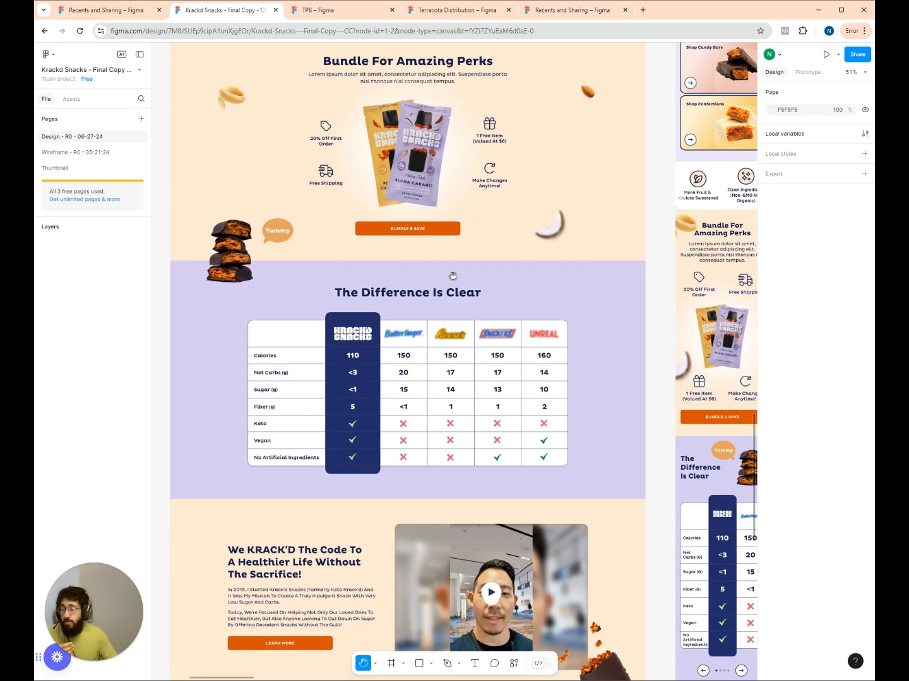
scroll(452, 275, "down", 5)
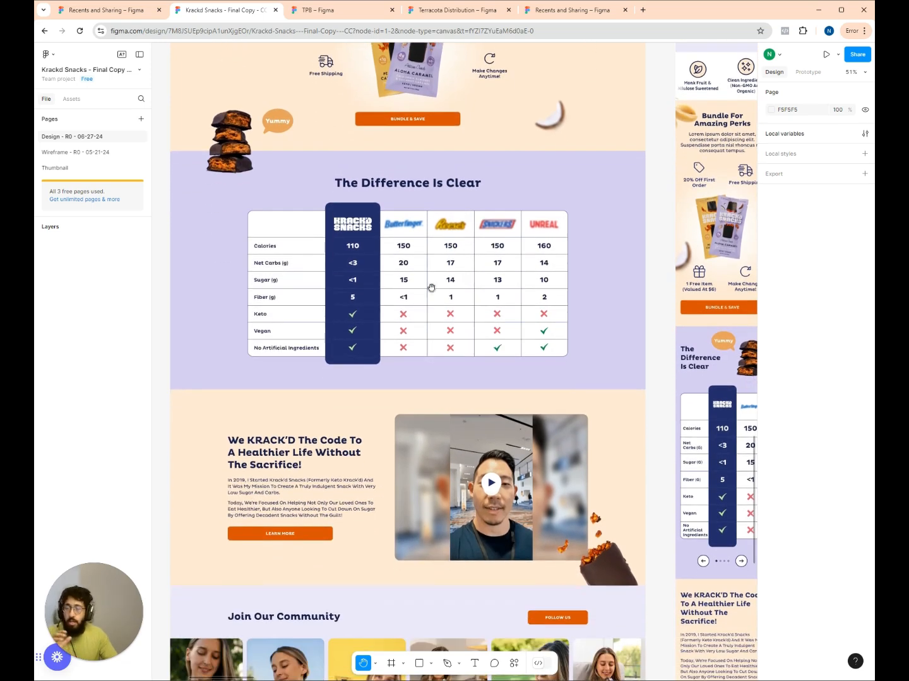
scroll(431, 288, "down", 7)
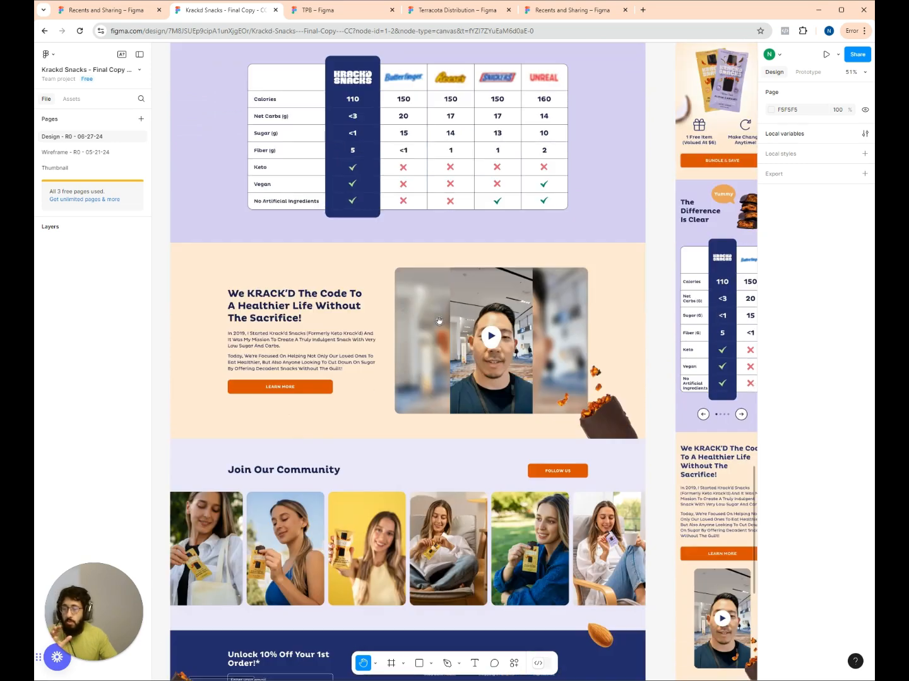
scroll(442, 319, "down", 1)
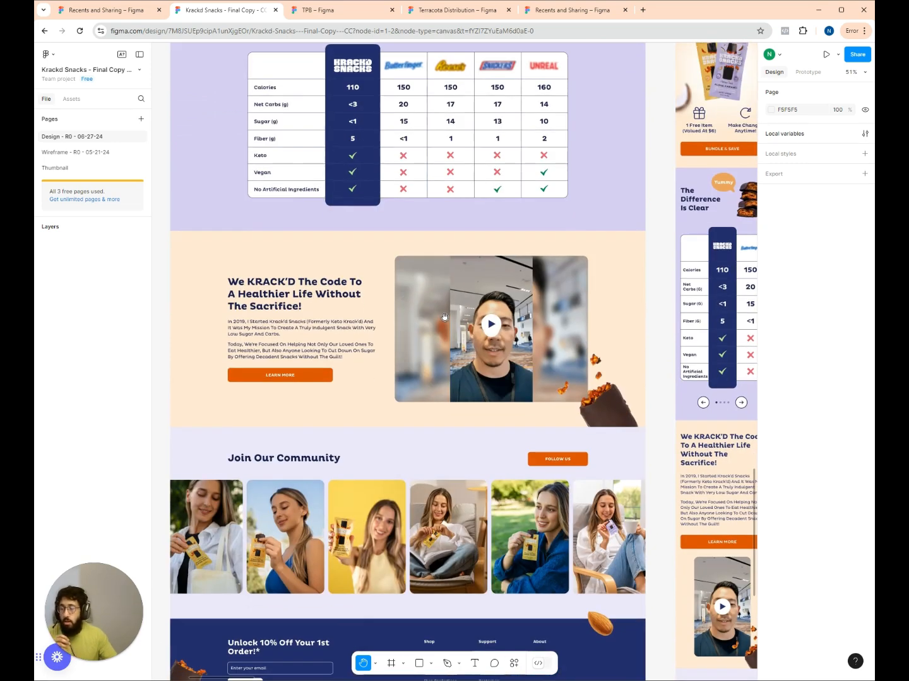
scroll(445, 318, "down", 1)
scroll(428, 318, "down", 1)
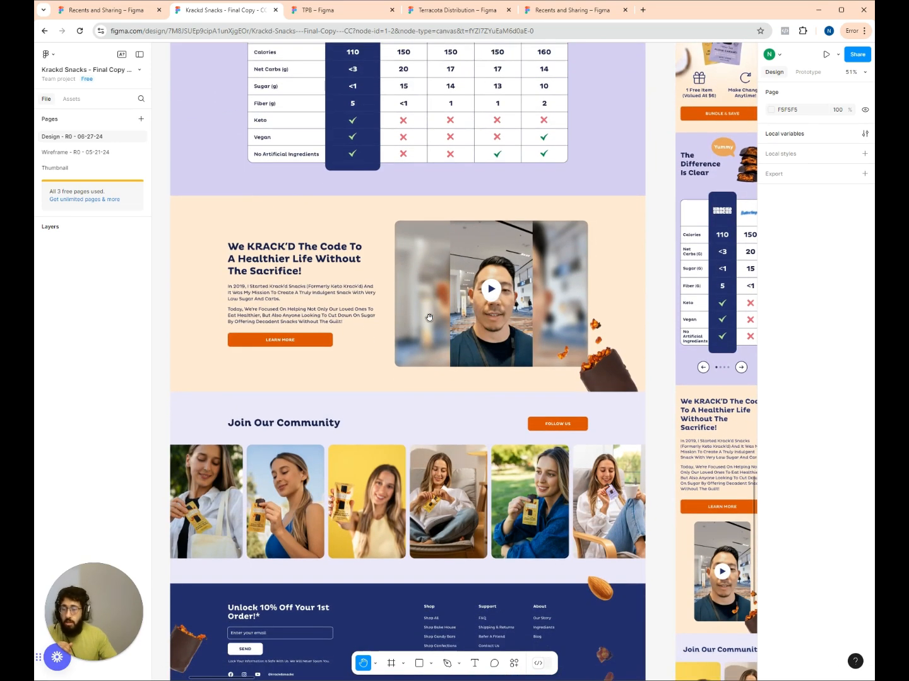
scroll(429, 318, "down", 2)
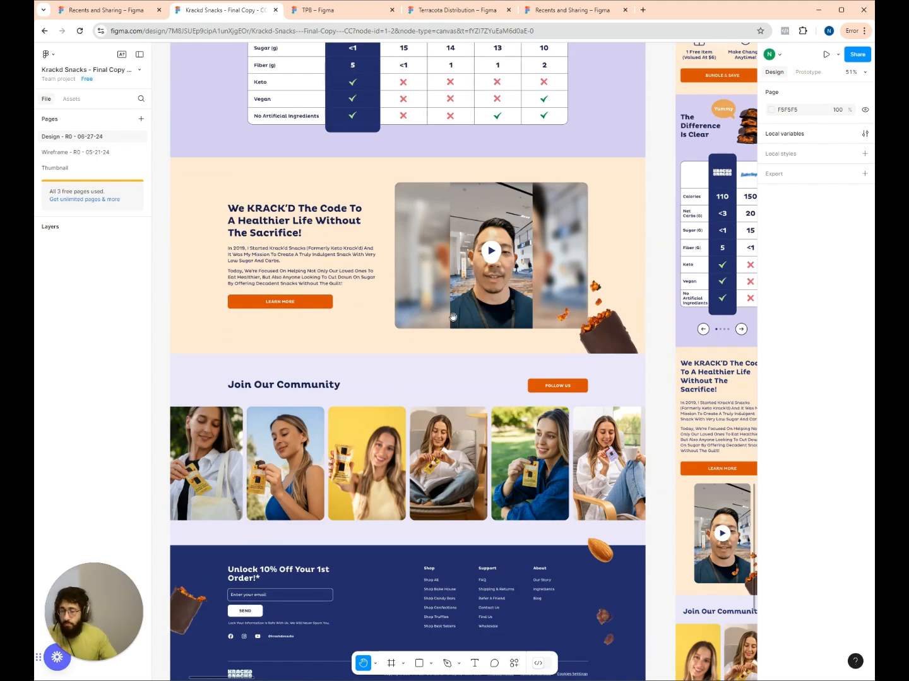
scroll(461, 335, "down", 3)
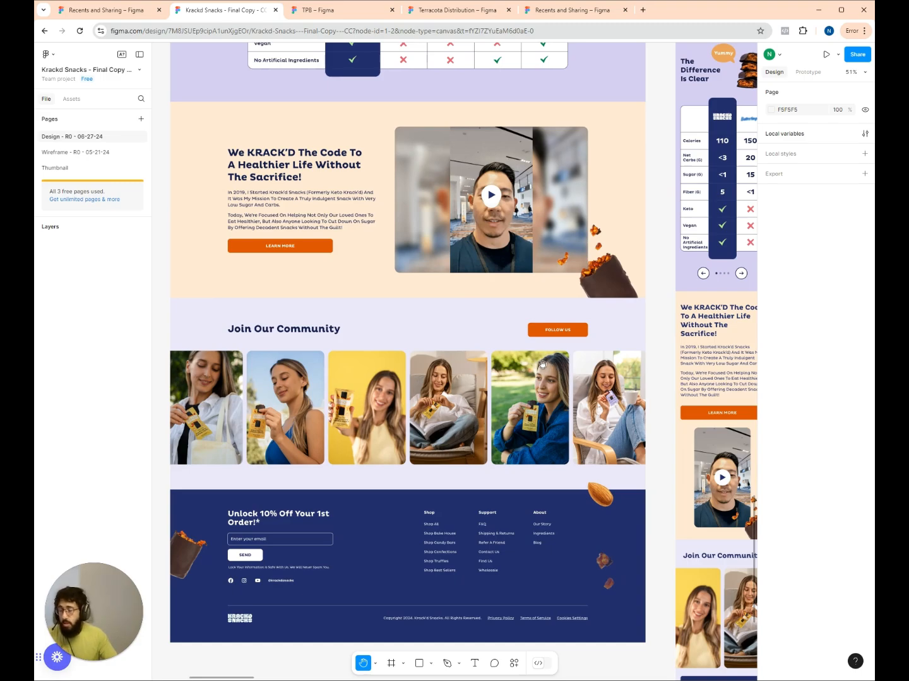
Go back to the start of the desktop homepage and review its hero banner together with the press quote.
scroll(498, 388, "up", 3)
scroll(498, 393, "up", 20)
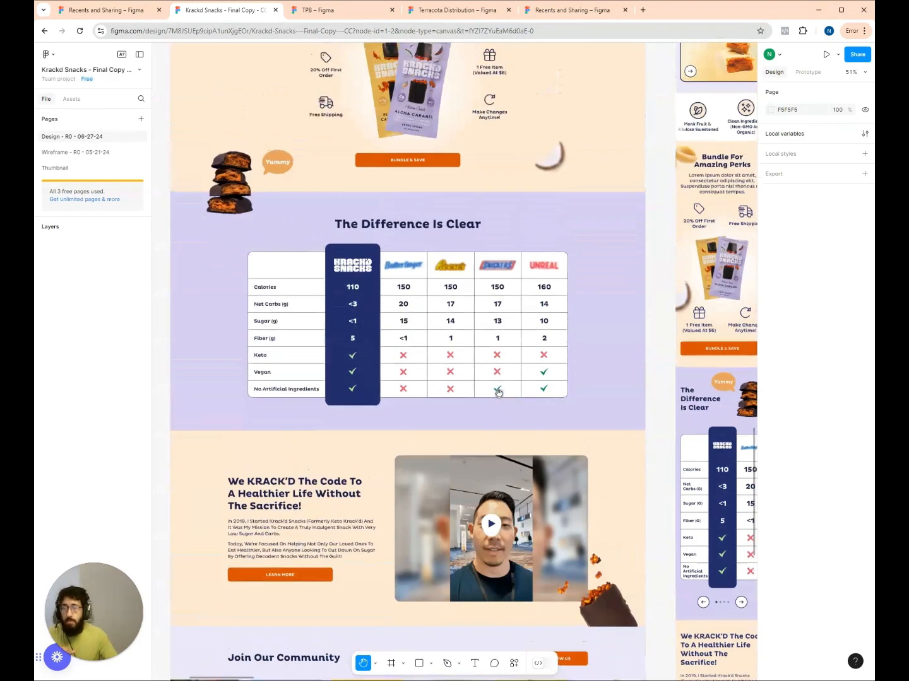
scroll(498, 393, "up", 20)
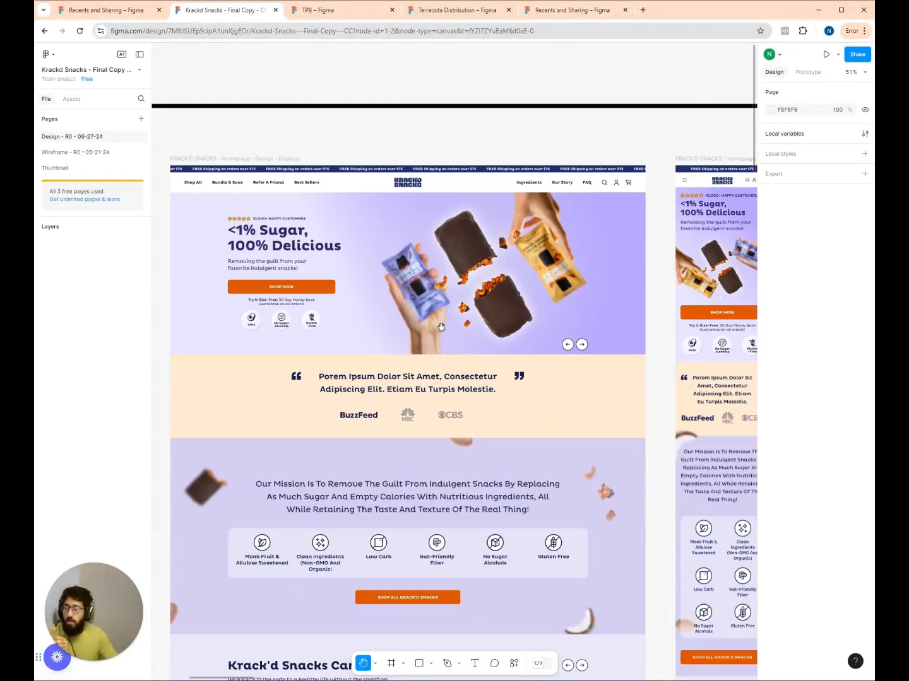
scroll(426, 331, "down", 1)
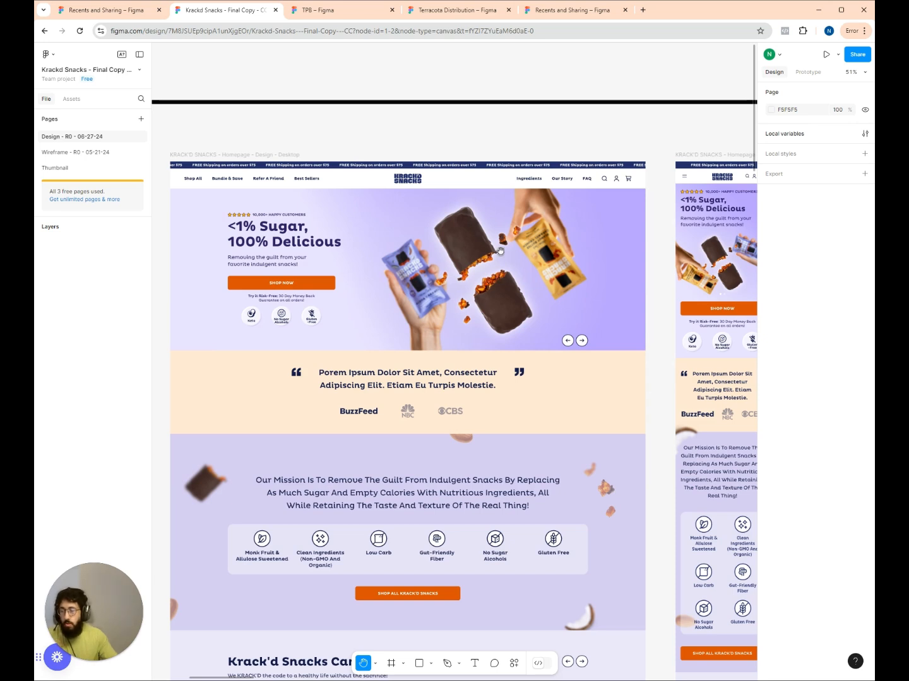
scroll(404, 219, "down", 2)
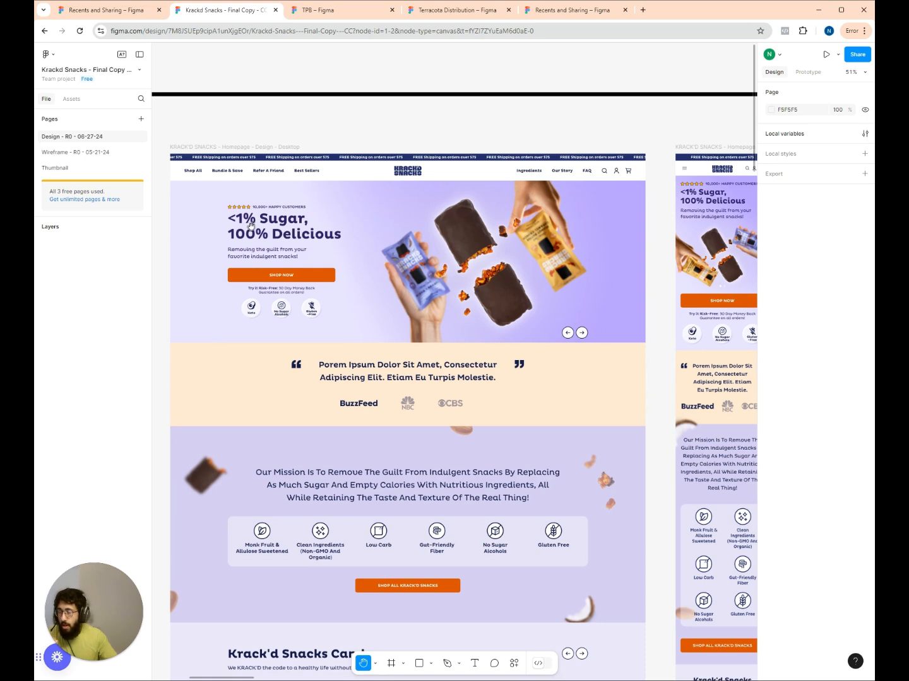
scroll(252, 305, "up", 2)
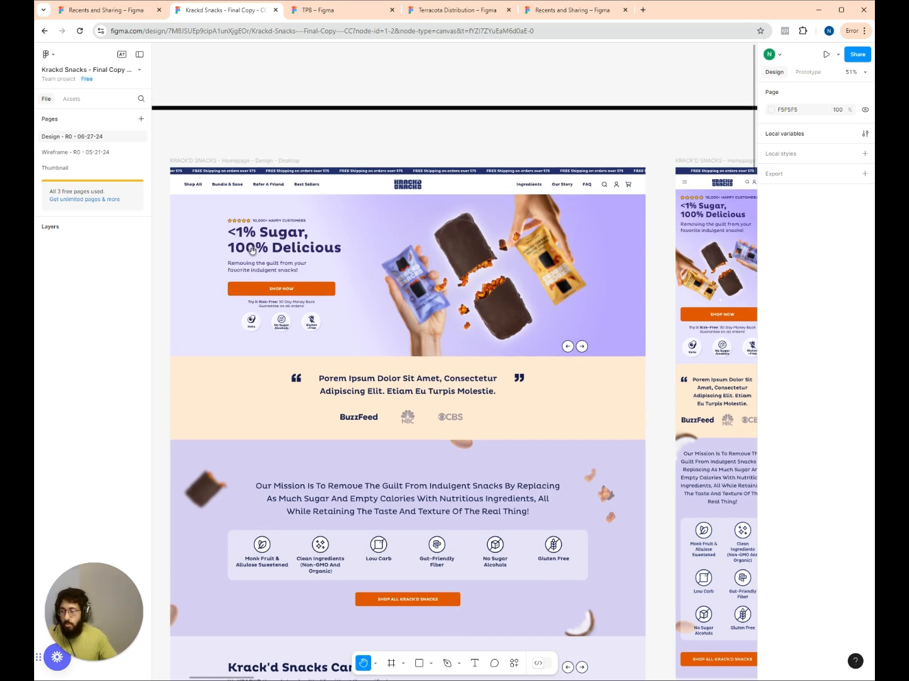
scroll(252, 251, "up", 1)
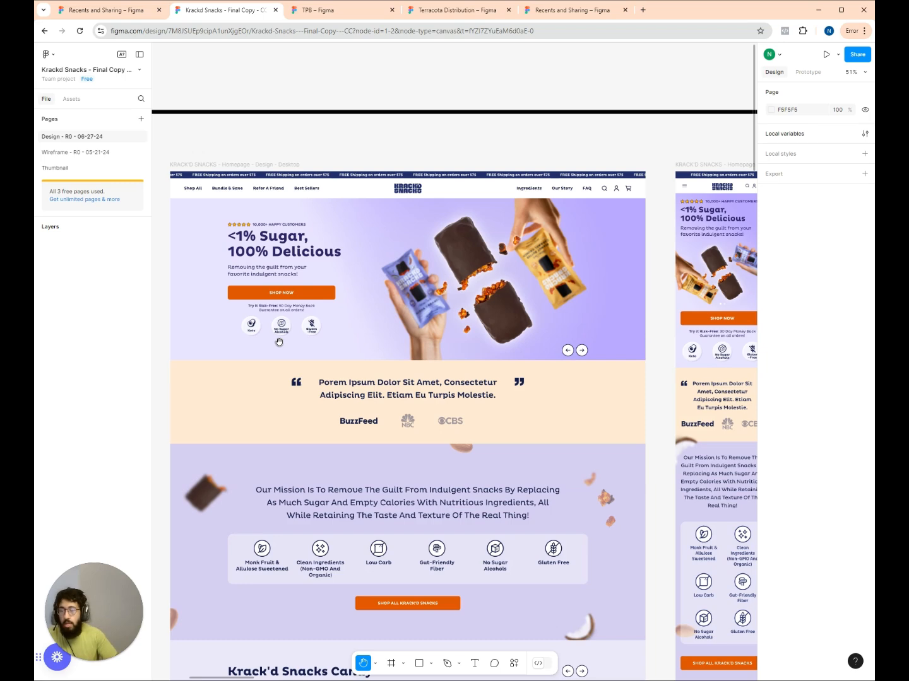
Inspect the desktop hero's star rating, headline, Shop Now button, money-back guarantee and benefit badges up close.
scroll(294, 316, "up", 5)
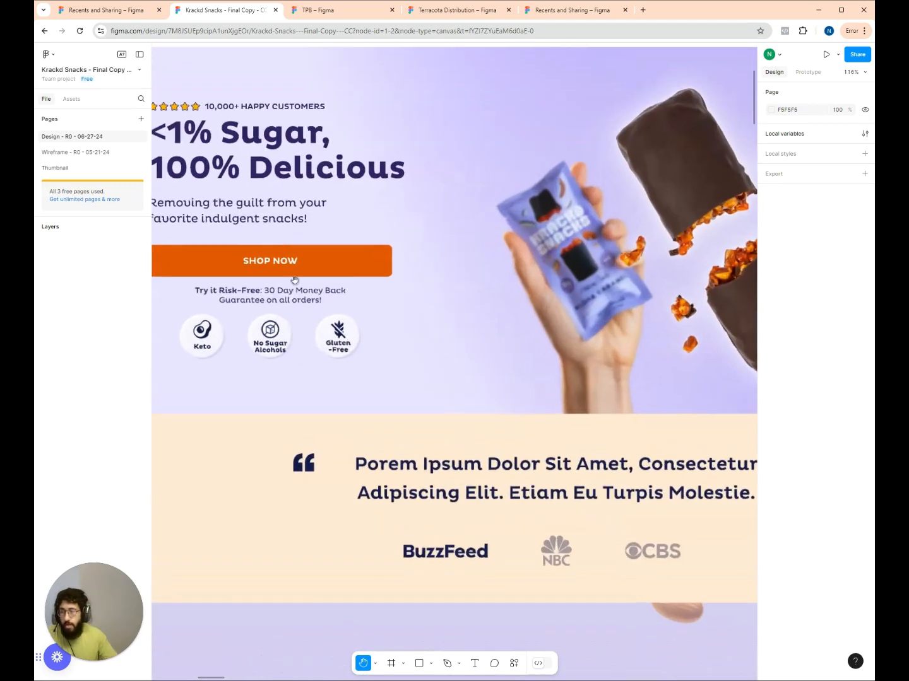
scroll(385, 377, "left", 1)
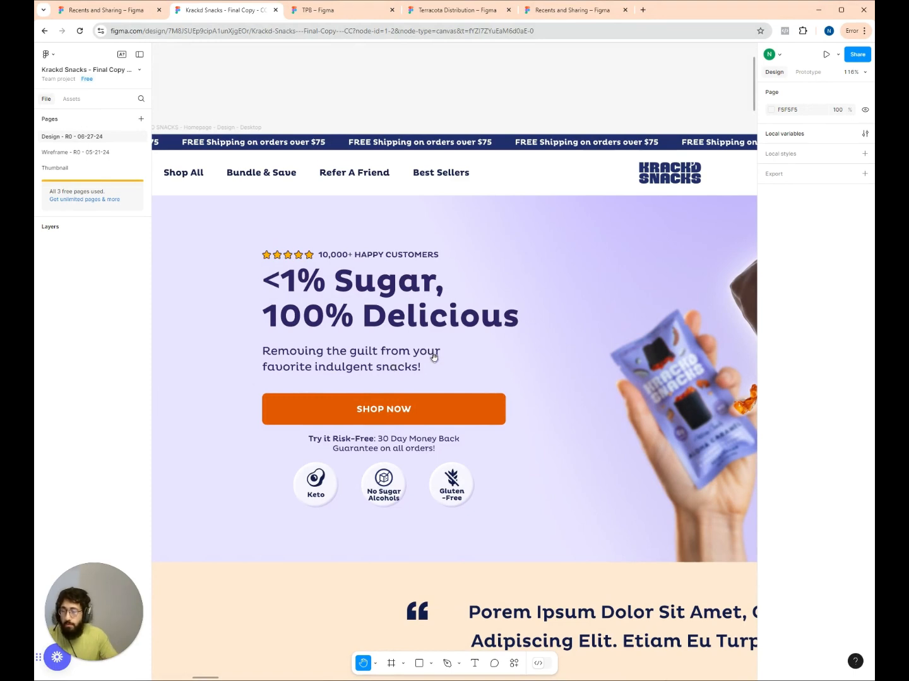
scroll(435, 359, "down", 1)
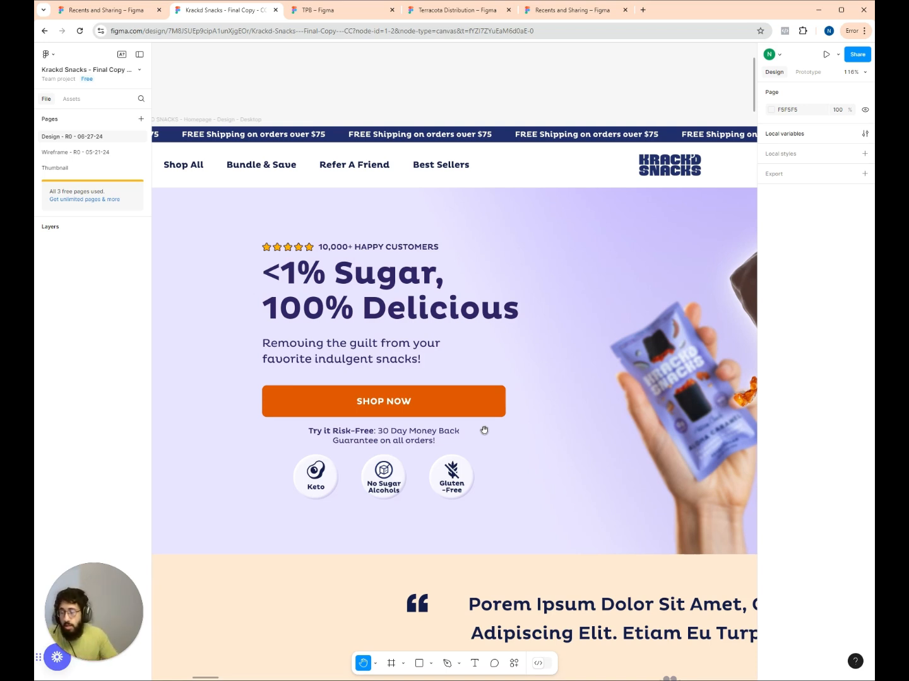
left_click_drag(468, 316, 503, 375)
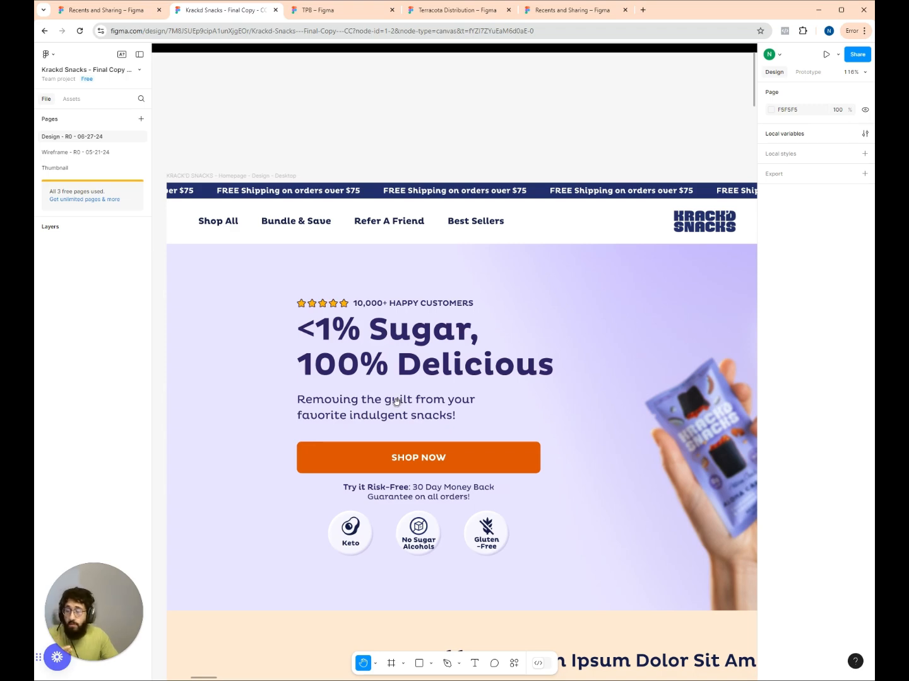
scroll(523, 404, "down", 6)
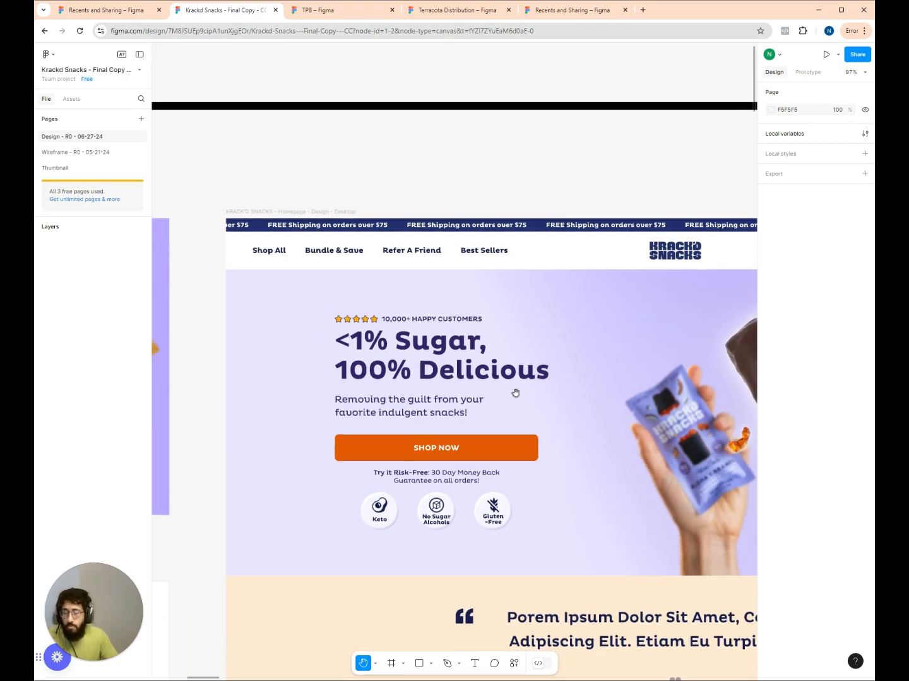
scroll(546, 381, "up", 5)
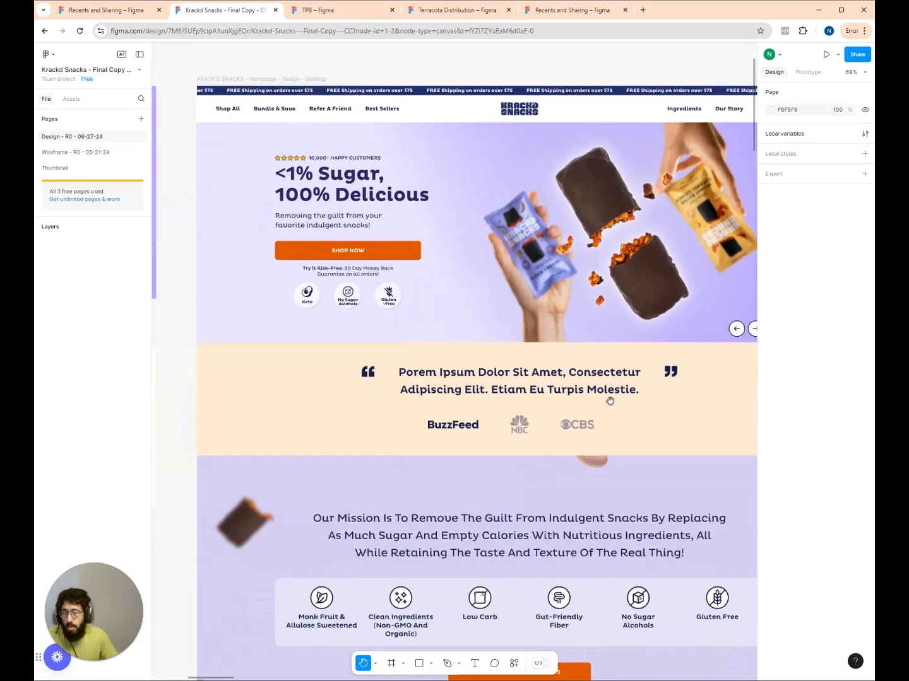
scroll(601, 366, "down", 2)
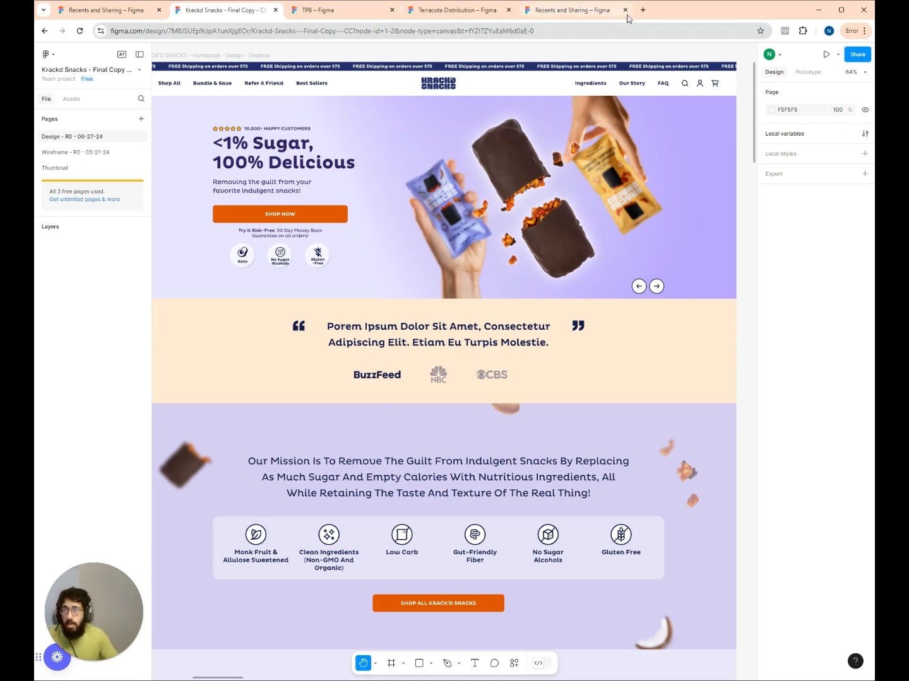
Open the NothingFishy Algae Omega 3 product page in a new browser tab and emulate it on a mobile device.
left_click(642, 10)
type("noth")
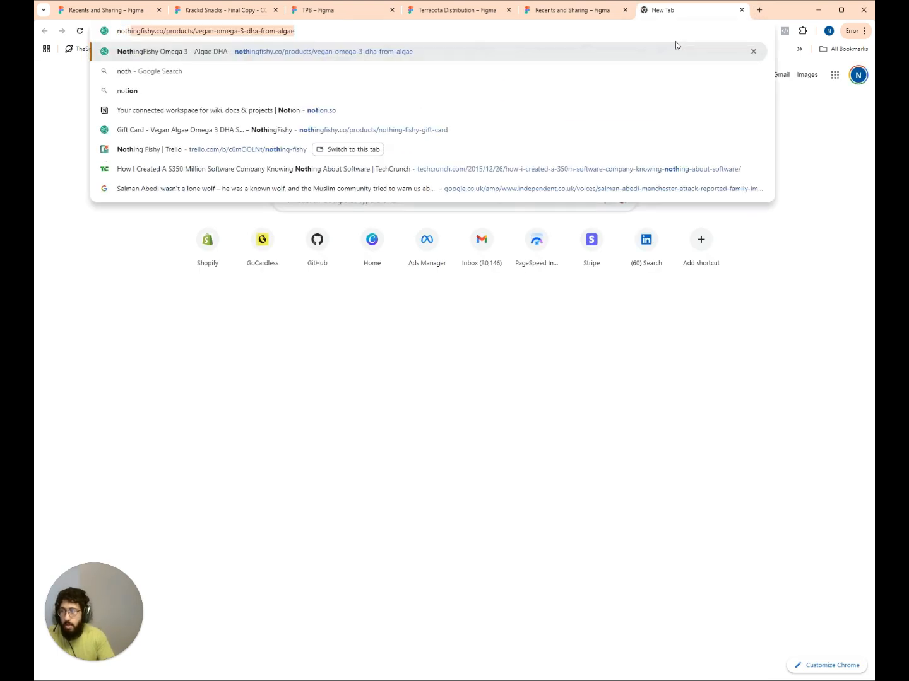
key("Return")
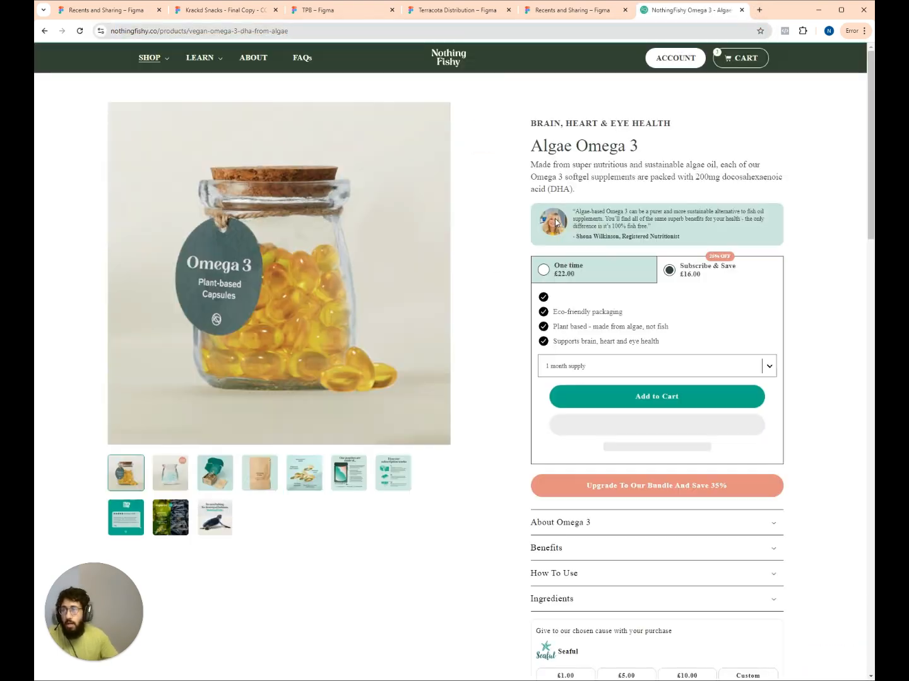
right_click(479, 153)
left_click(514, 391)
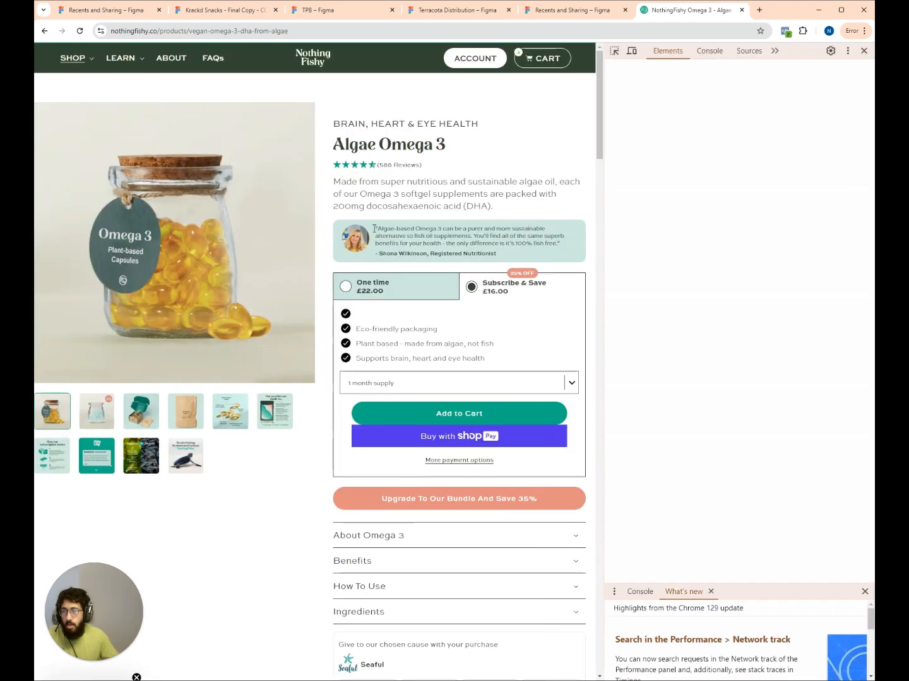
left_click(631, 50)
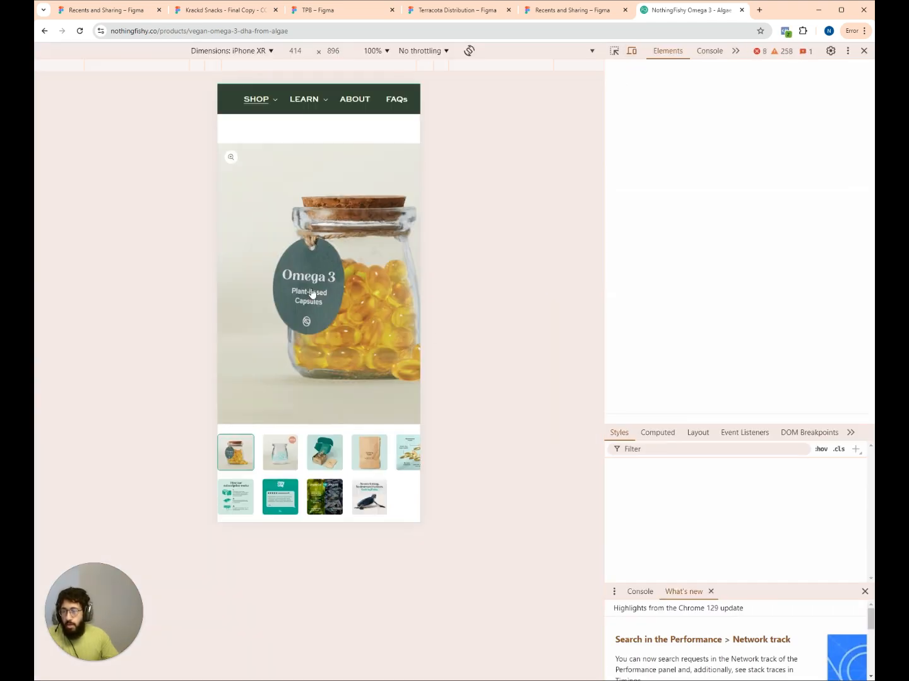
Examine the product title, reviews, nutritionist testimonial and purchase options on the NothingFishy mobile product page.
scroll(331, 295, "down", 4)
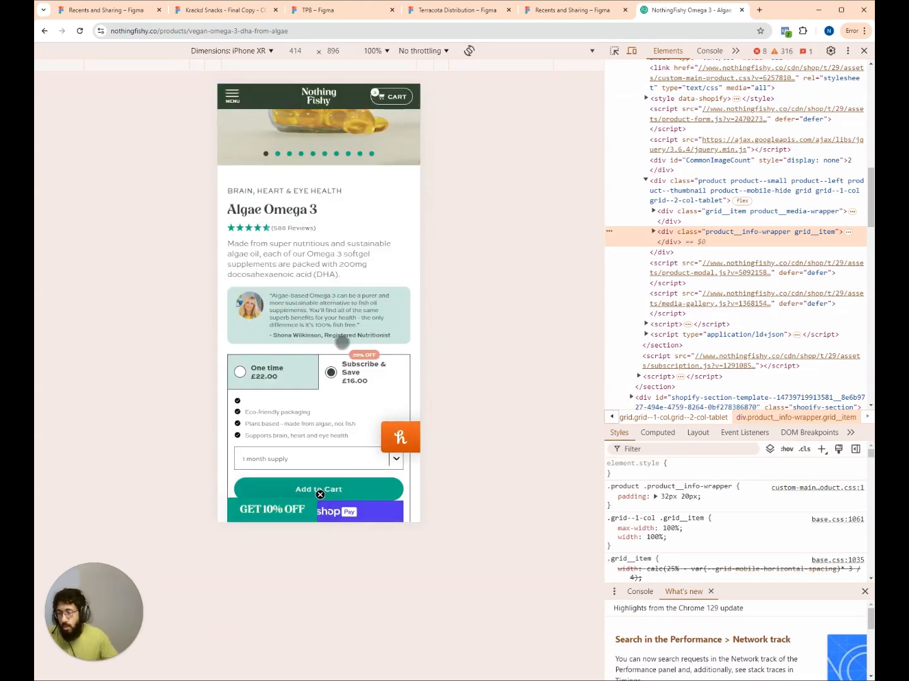
scroll(337, 346, "up", 1)
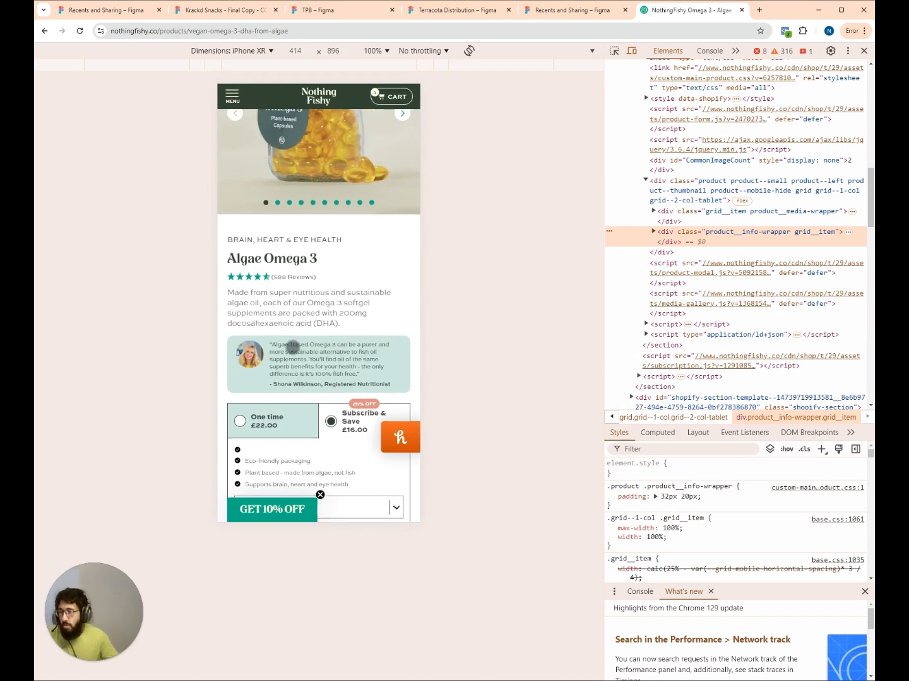
scroll(290, 353, "up", 2)
scroll(274, 400, "down", 2)
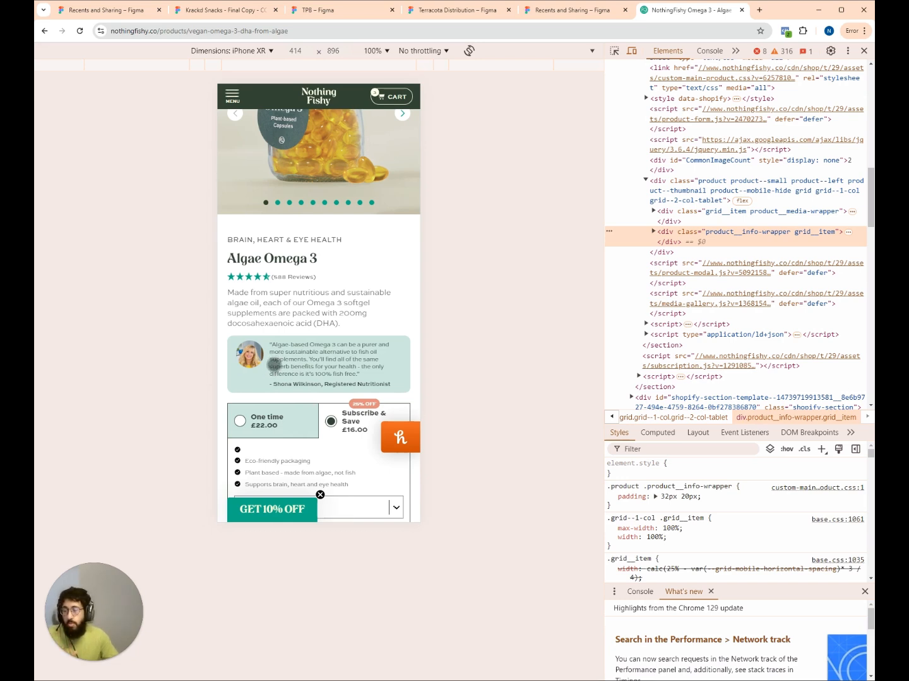
Switch back to the Krackd Snacks design file and examine the mobile homepage's hero banner up close.
left_click(202, 11)
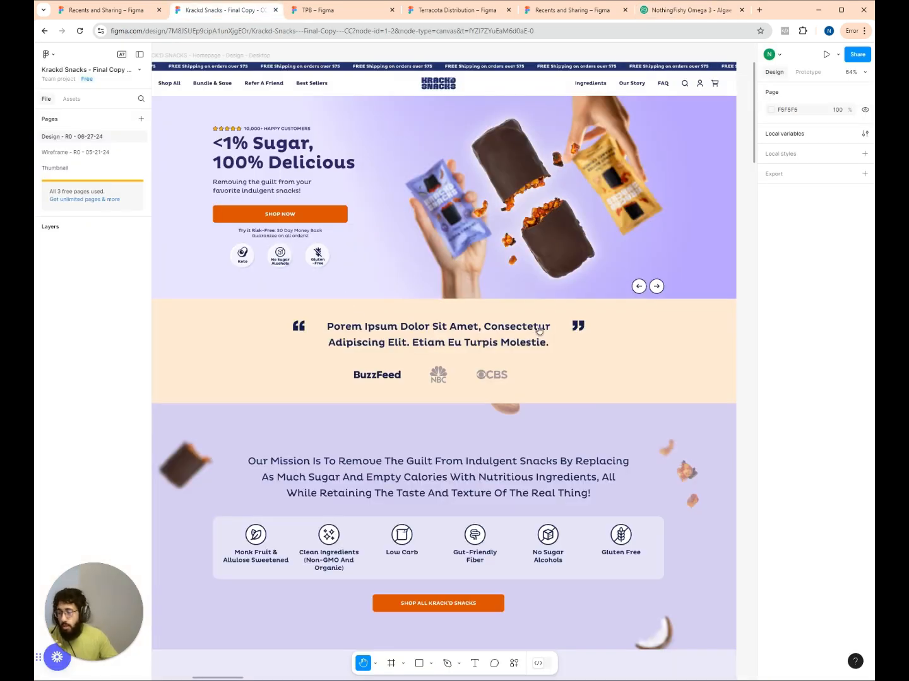
scroll(542, 361, "up", 3)
scroll(522, 368, "up", 3, "ctrl")
scroll(522, 368, "right", 3)
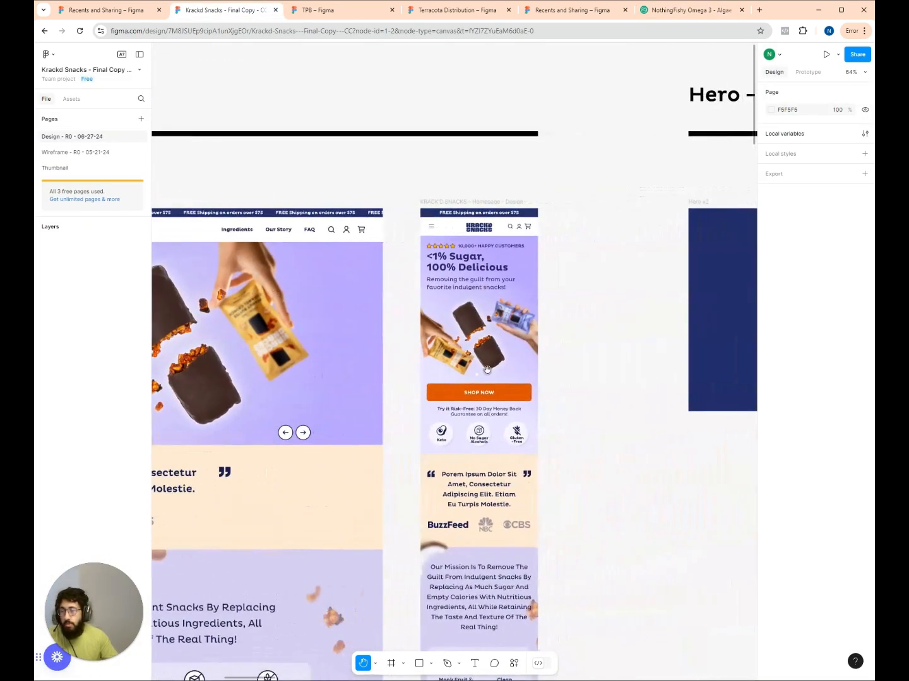
scroll(508, 363, "up", 5, "ctrl")
scroll(508, 342, "down", 3, "ctrl")
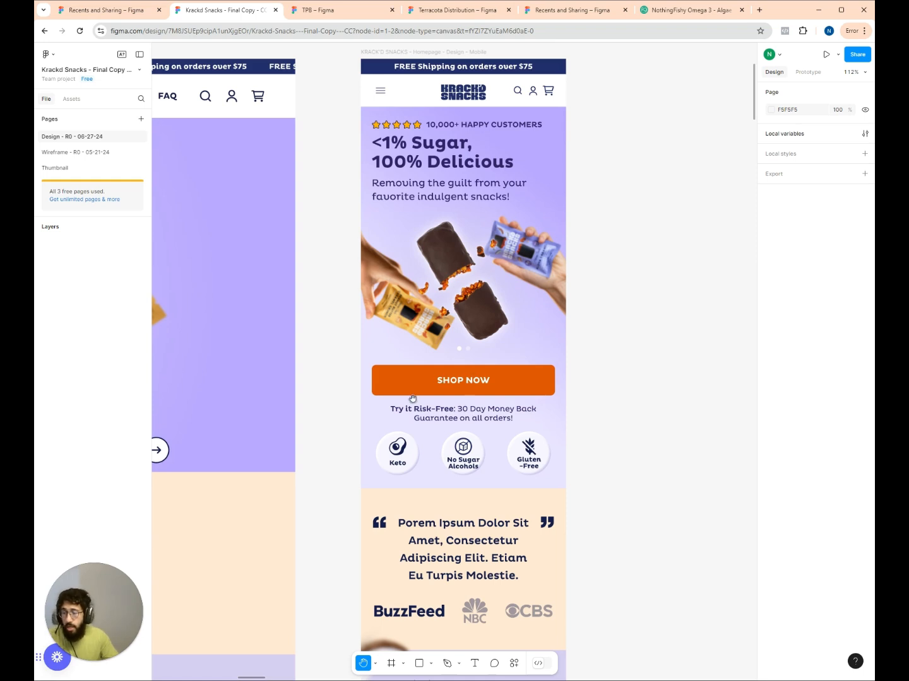
scroll(470, 542, "up", 1)
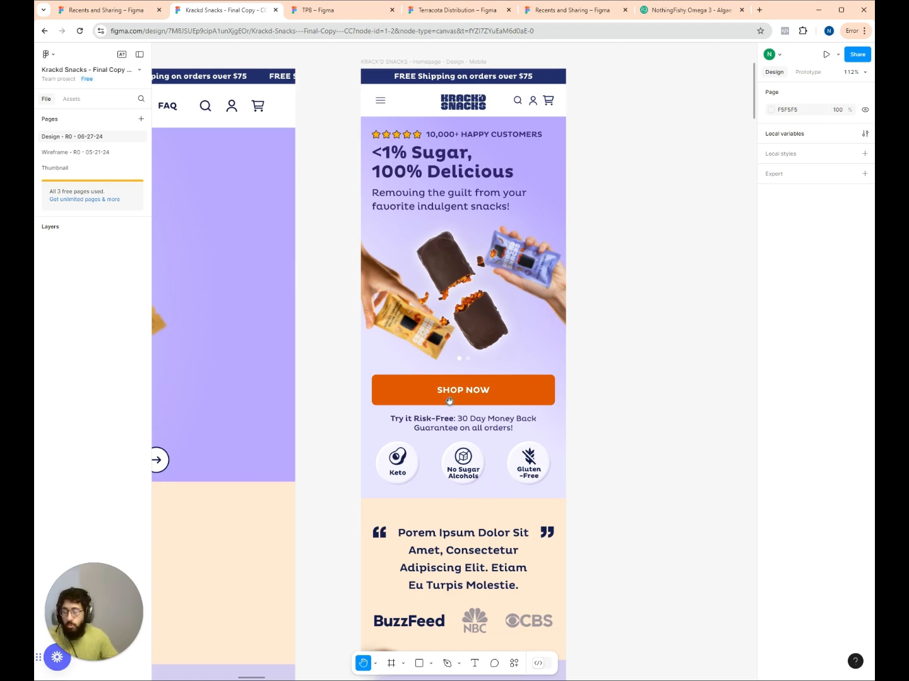
Review the mobile homepage's hero, press quote and mission statement with benefit icons alongside the desktop layout.
scroll(508, 269, "down", 5)
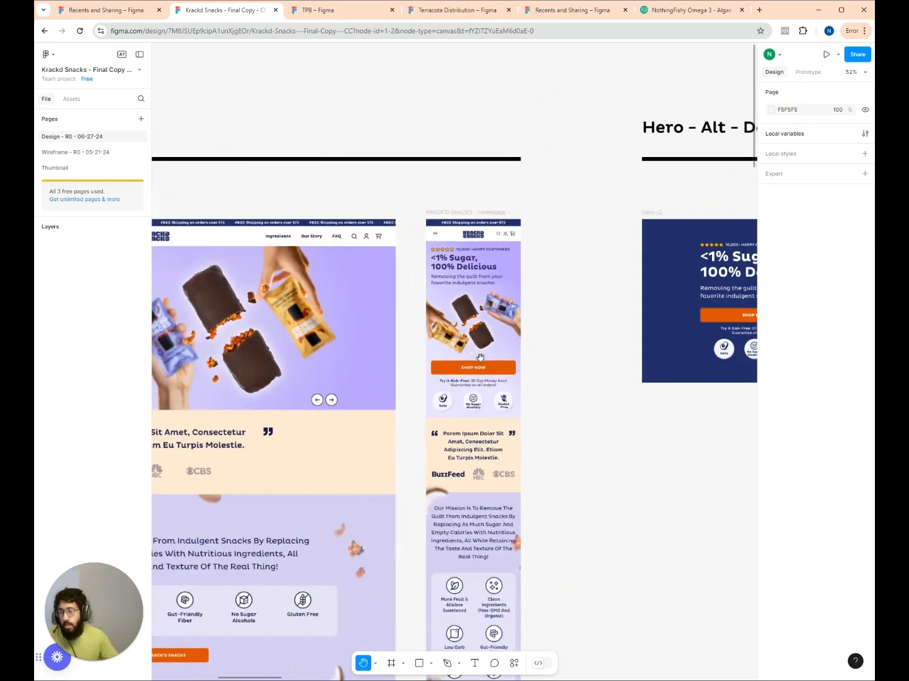
scroll(487, 483, "down", 5)
scroll(486, 493, "up", 4)
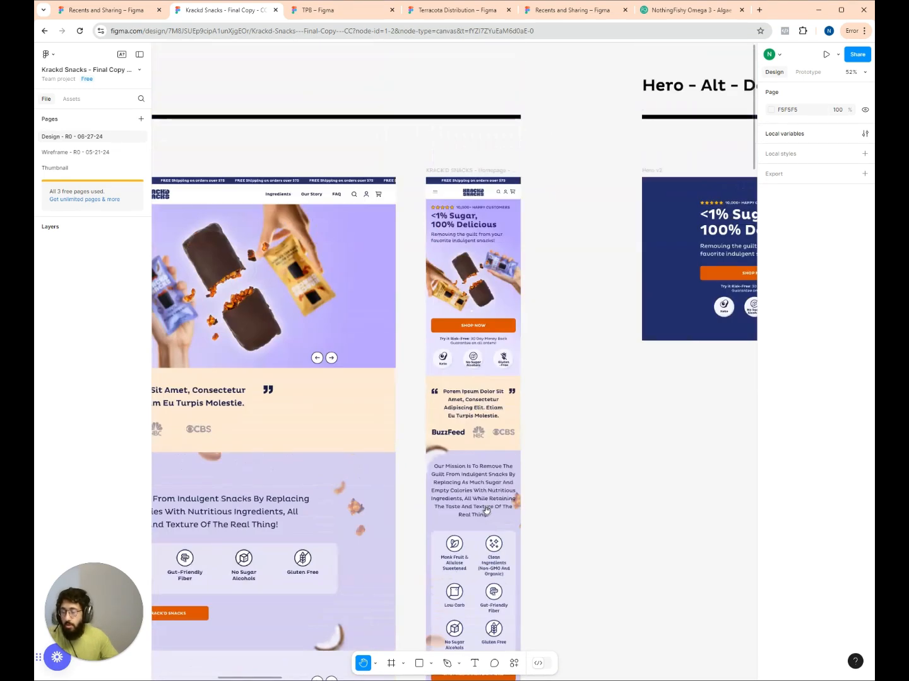
scroll(481, 503, "down", 2)
scroll(479, 492, "up", 4)
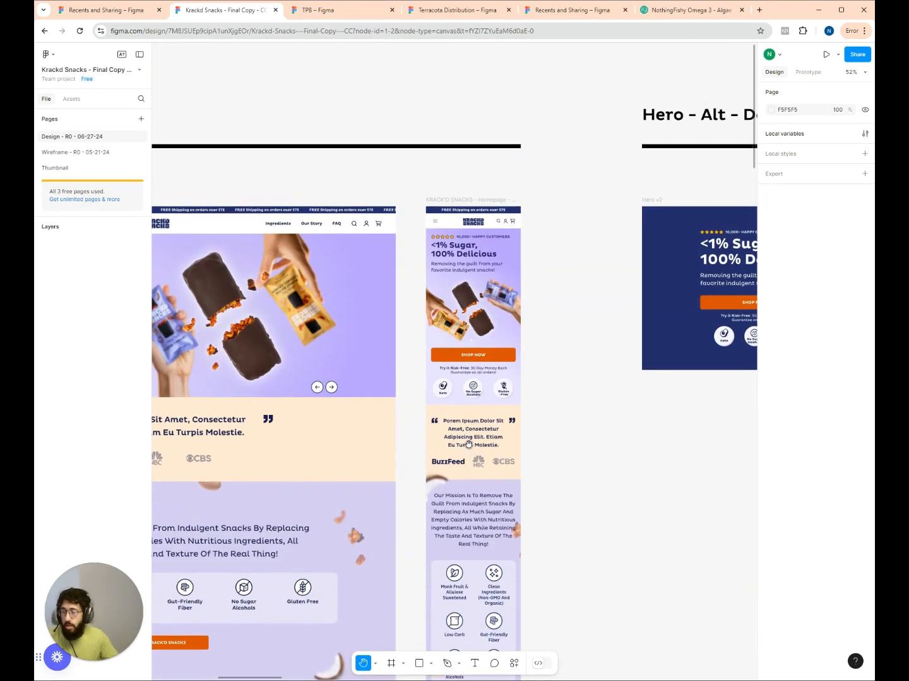
Survey the desktop and mobile homepage layouts side by side, from the hero down to the product and review sections.
scroll(465, 359, "down", 2)
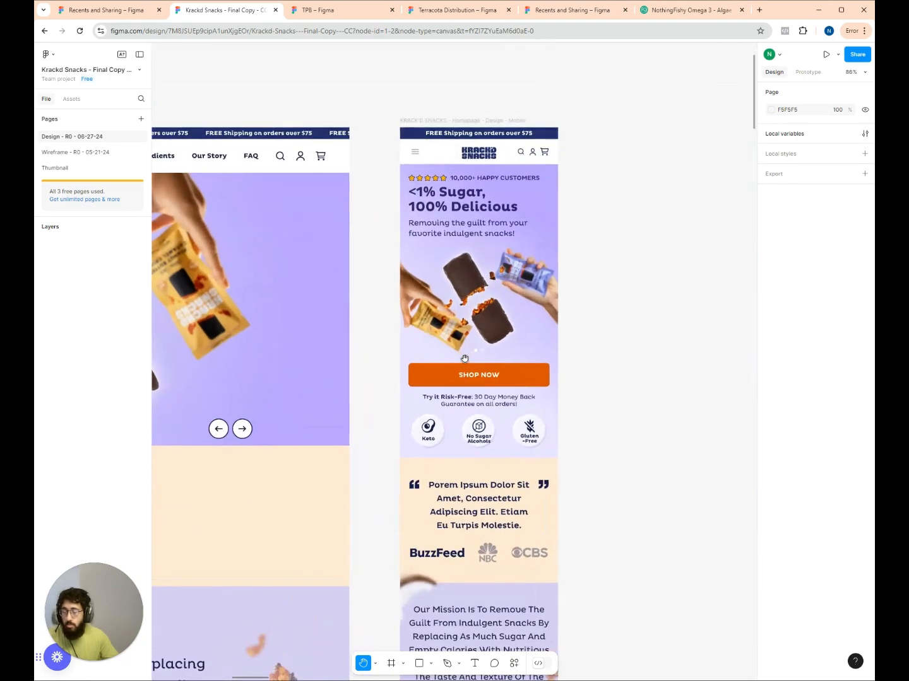
scroll(447, 460, "down", 5)
scroll(446, 460, "left", 3)
scroll(554, 447, "down", 2)
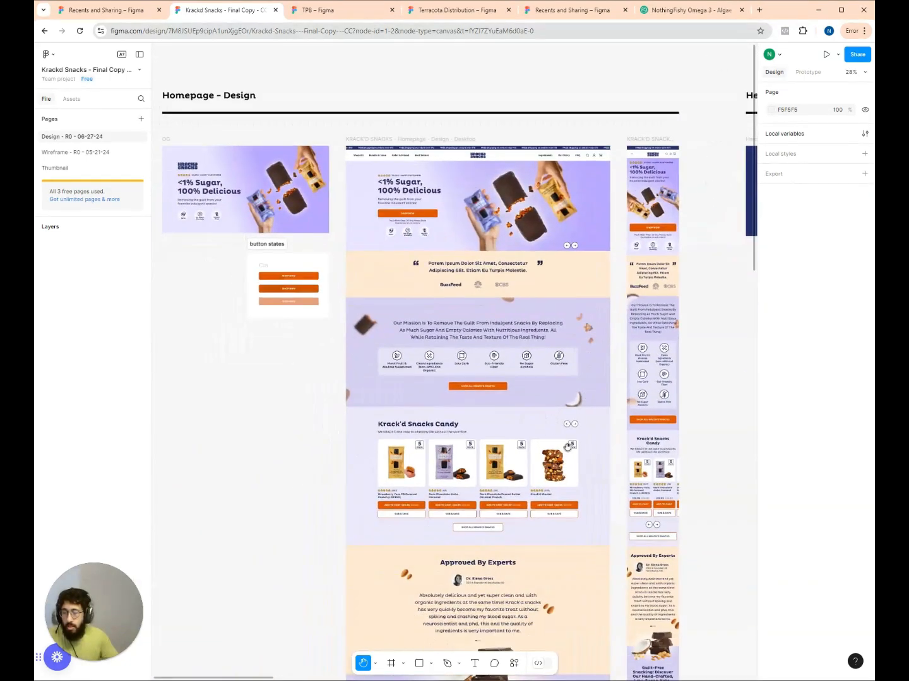
scroll(542, 378, "down", 4)
scroll(536, 358, "down", 5)
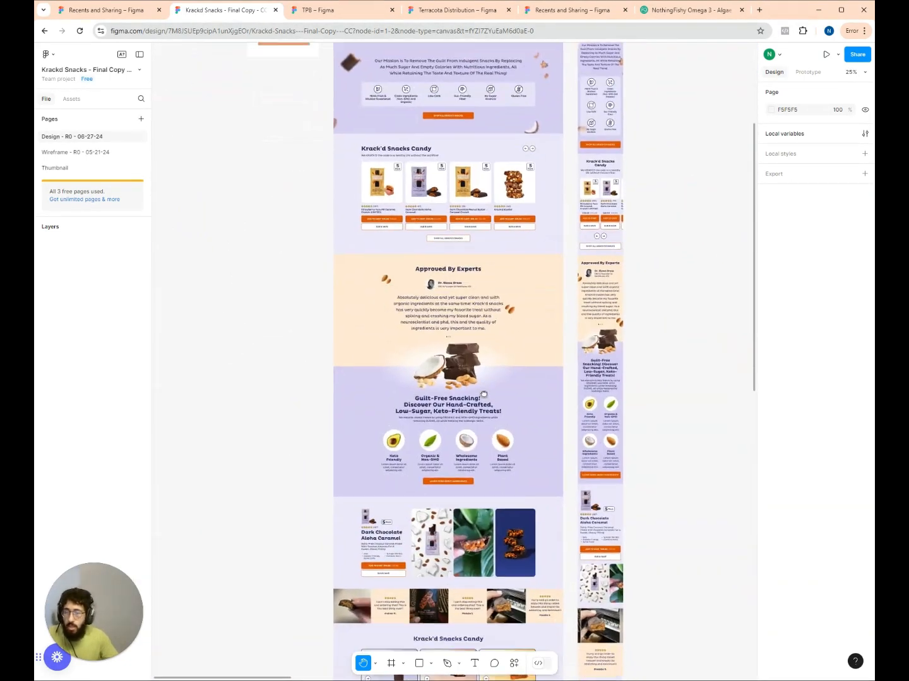
scroll(480, 334, "up", 9)
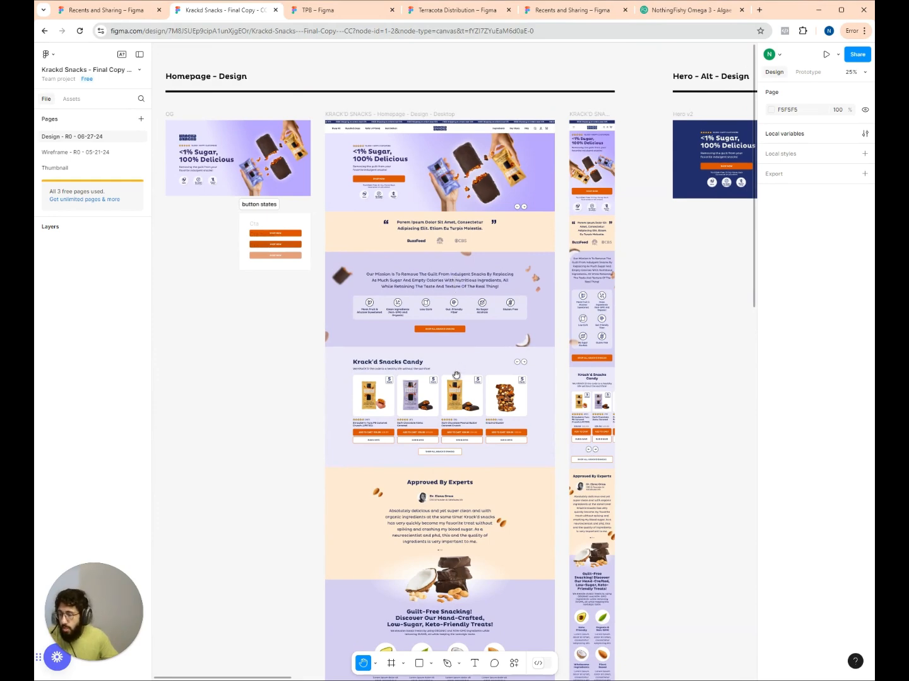
scroll(456, 373, "down", 12)
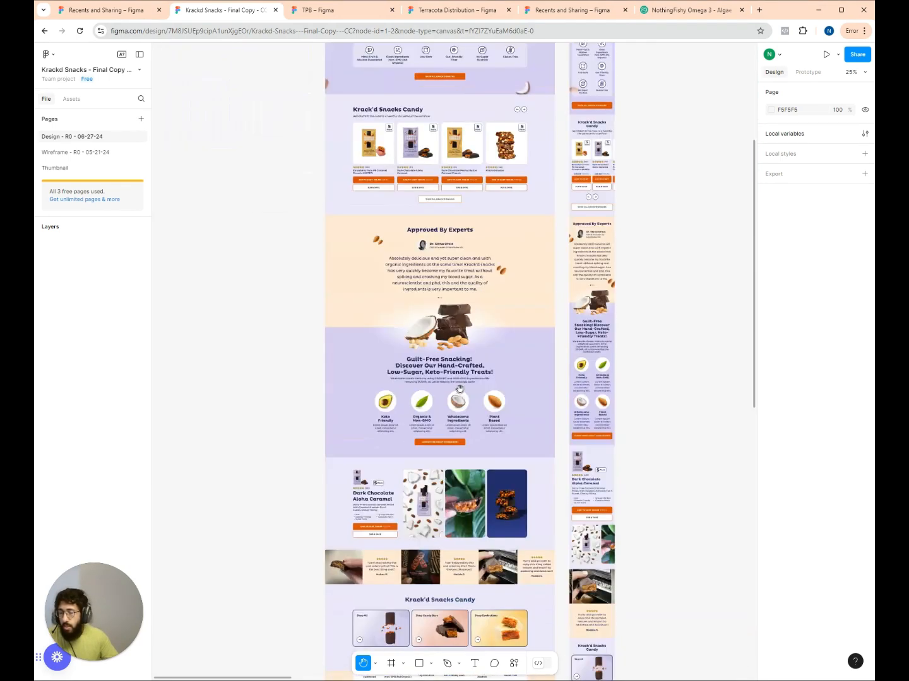
scroll(445, 359, "up", 15)
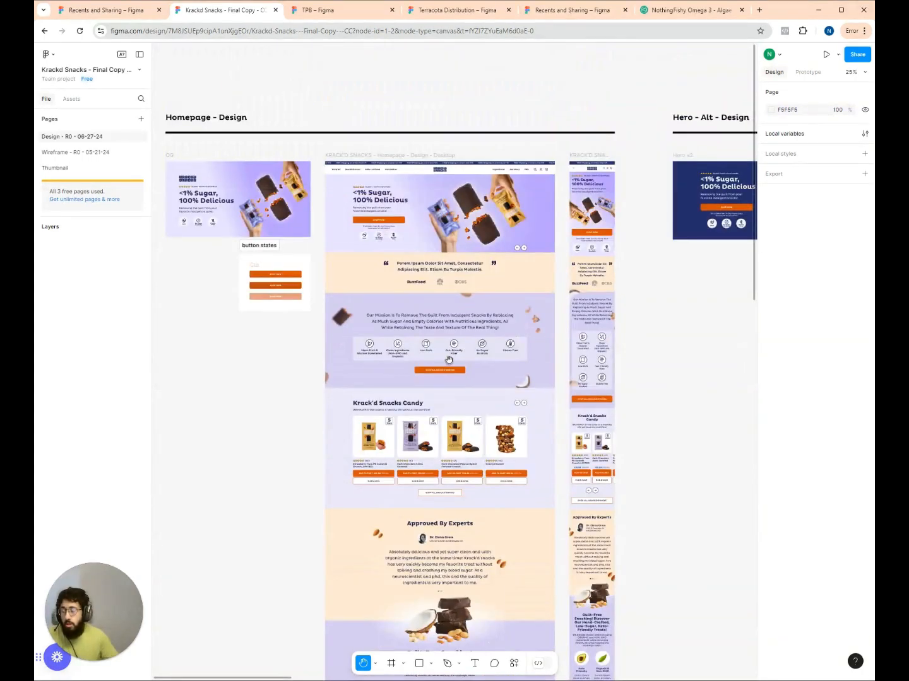
Examine the desktop homepage's hero banner, press quote and mission statement with its benefit icons and shop-all button up close.
scroll(438, 377, "up", 5)
scroll(437, 378, "up", 5)
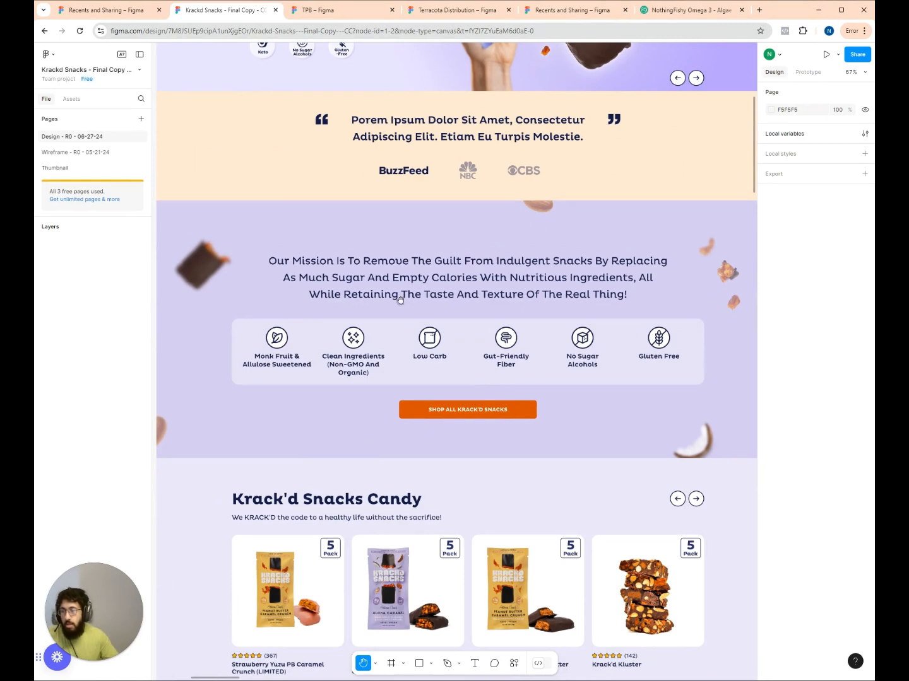
scroll(411, 363, "up", 5)
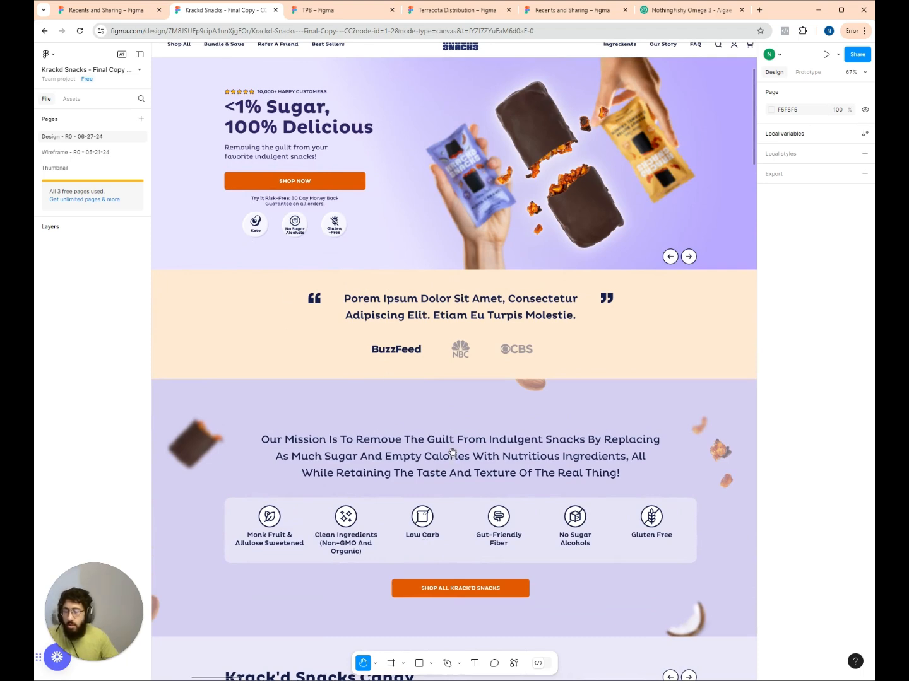
left_click_drag(457, 470, 454, 423)
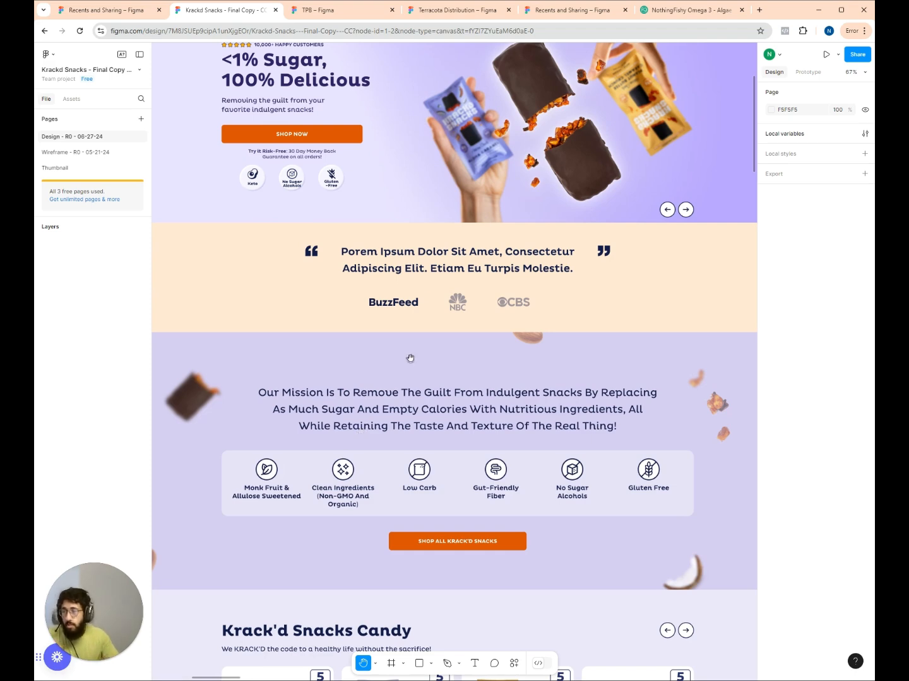
scroll(409, 359, "up", 5)
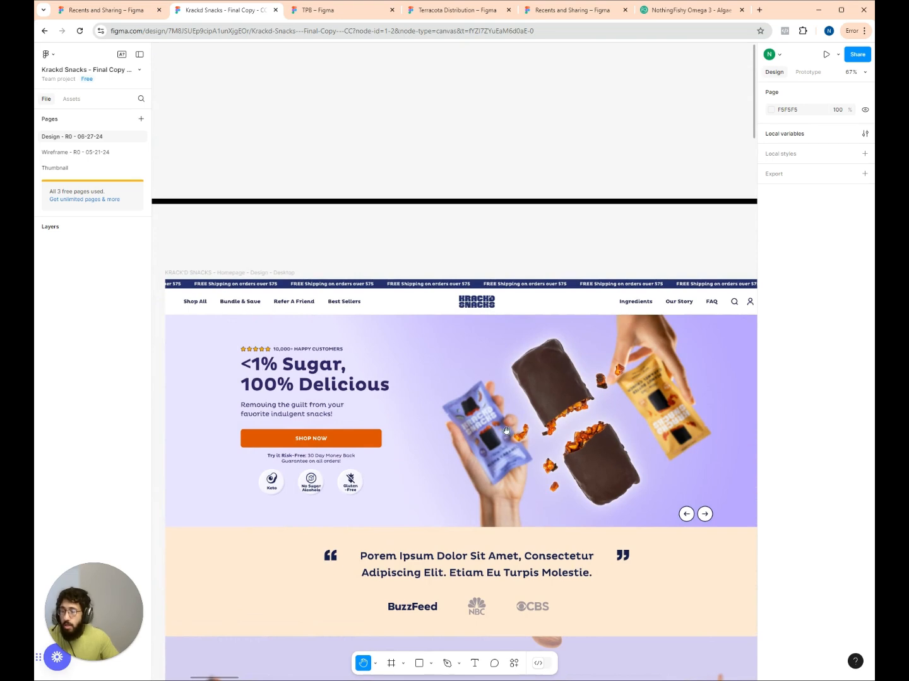
scroll(511, 498, "down", 1)
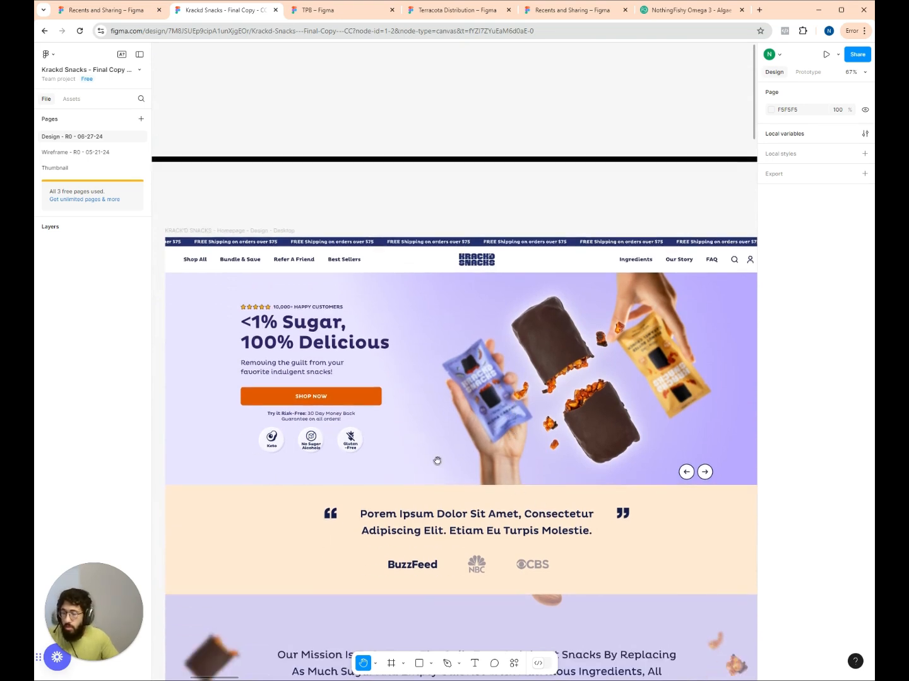
scroll(560, 486, "down", 5)
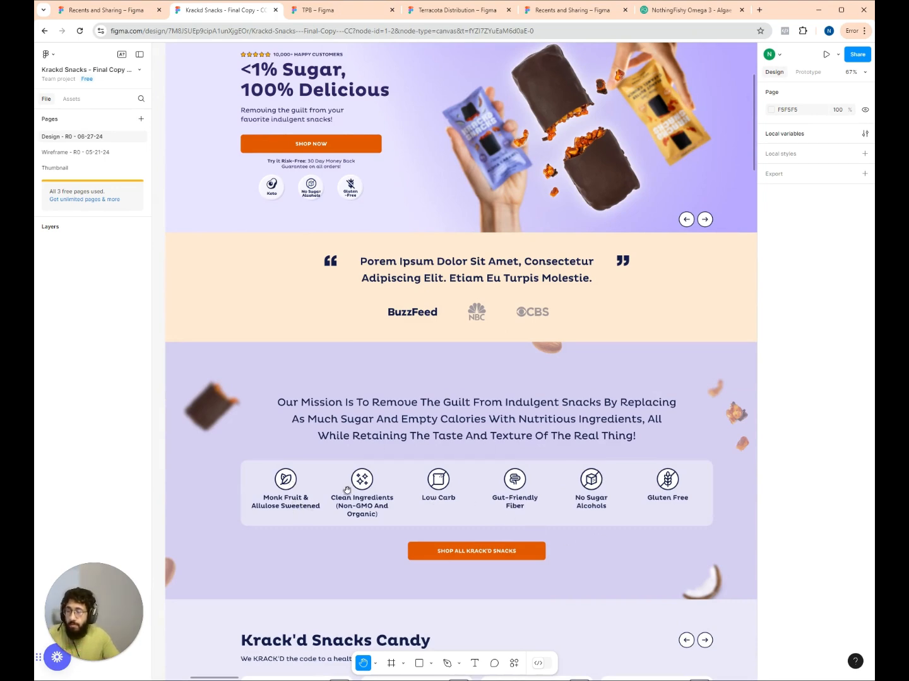
scroll(347, 492, "down", 3)
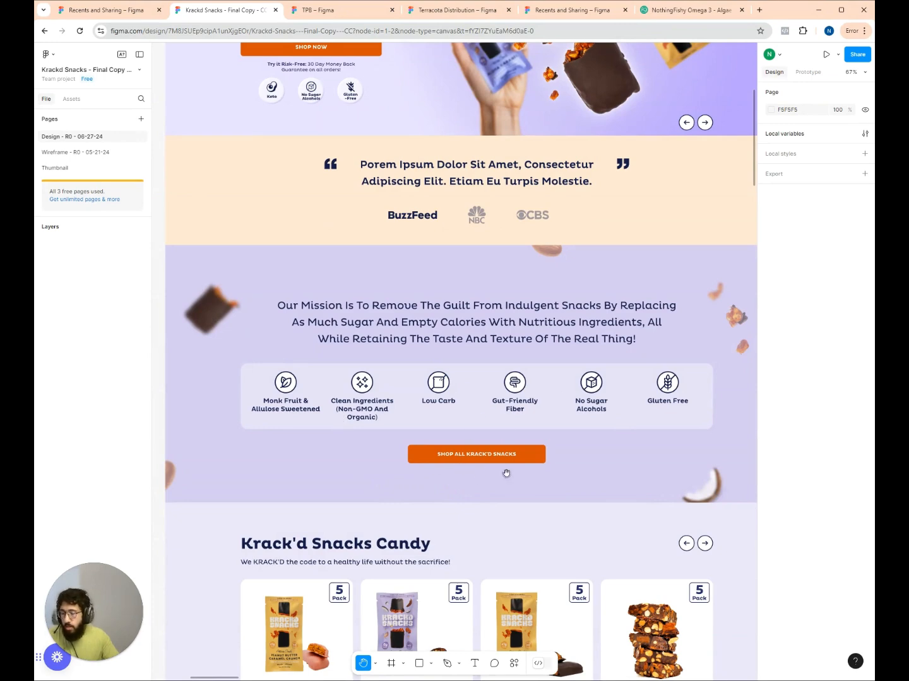
Examine the desktop Krack'd Snacks Candy section, including its product cards, pack badges, prices and Add to Cart and Sub & Save buttons.
scroll(447, 474, "down", 5)
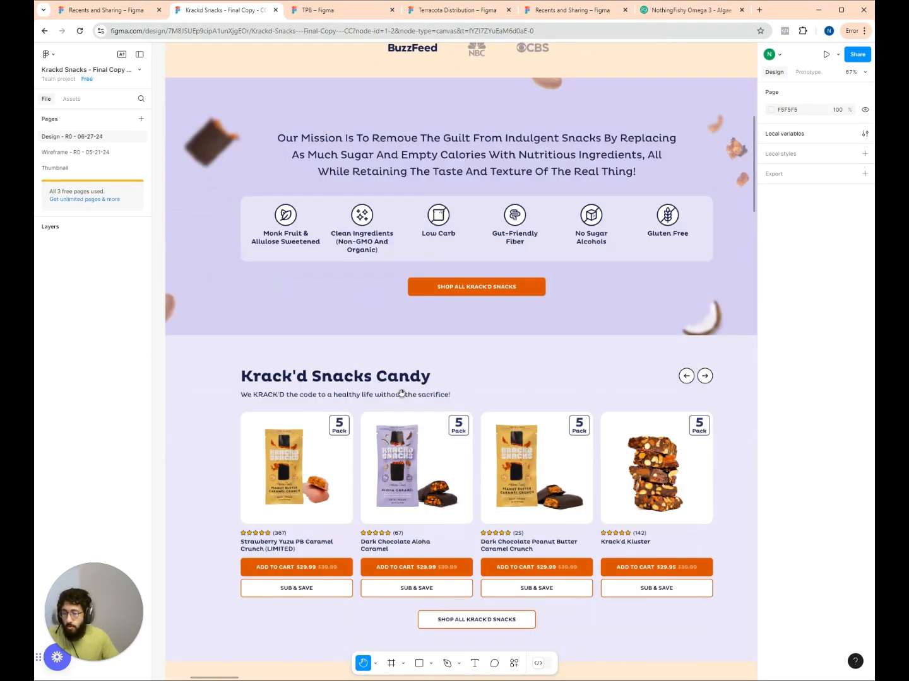
scroll(491, 499, "down", 1)
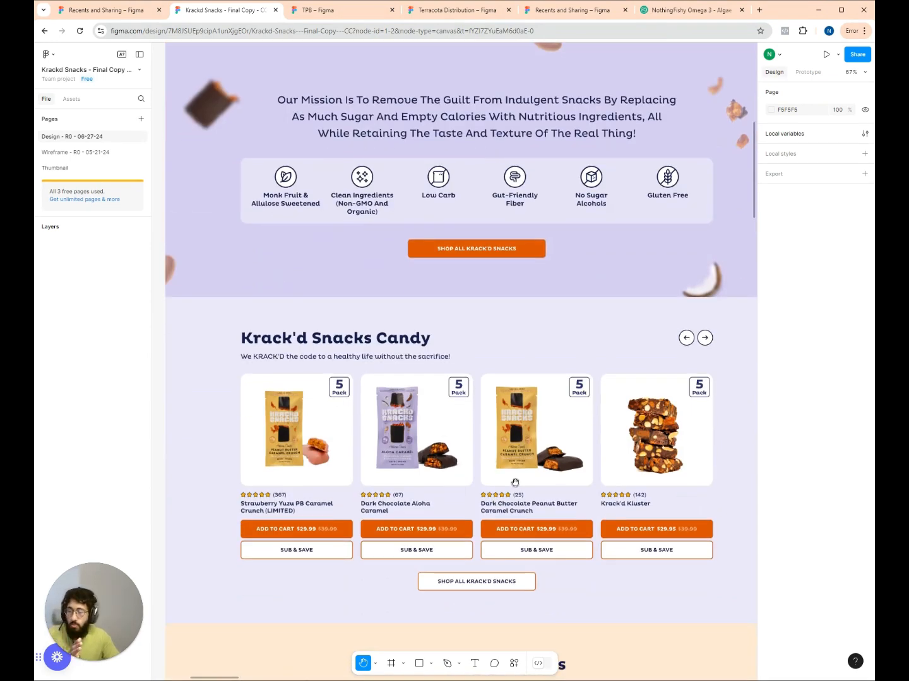
scroll(469, 429, "up", 5)
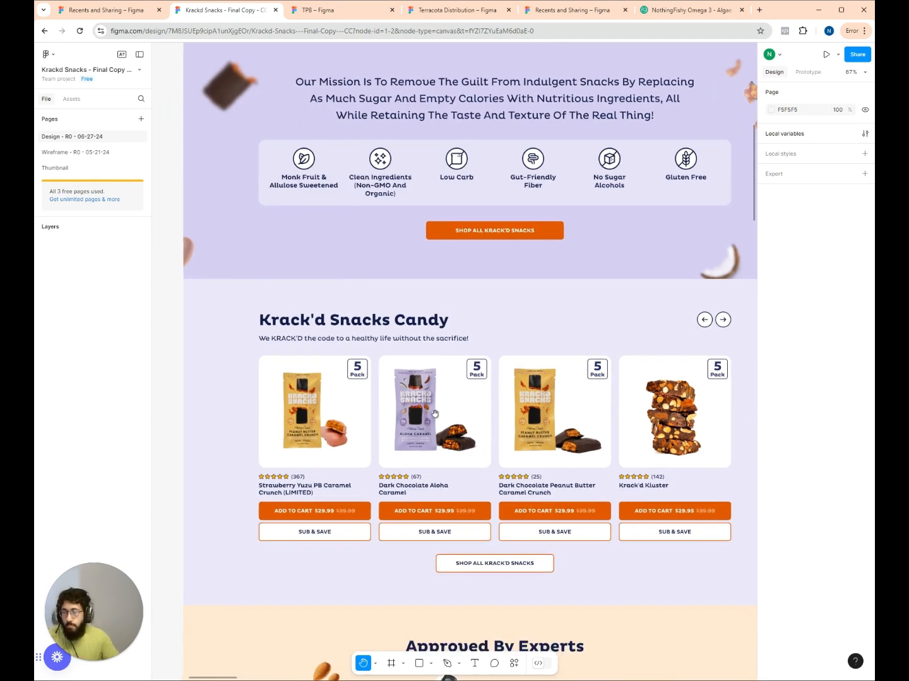
scroll(456, 518, "down", 3)
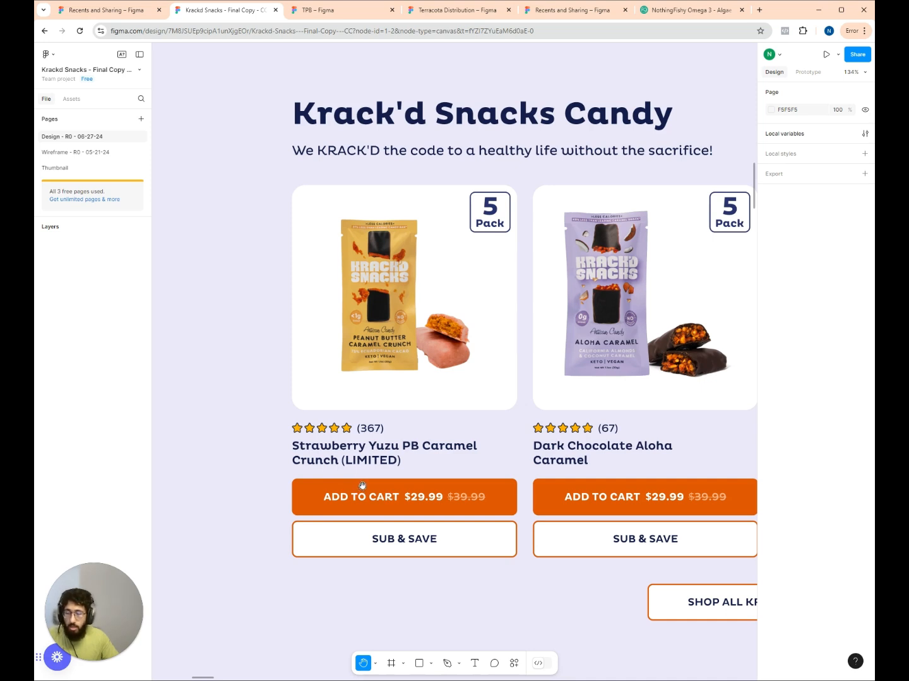
scroll(386, 498, "down", 2)
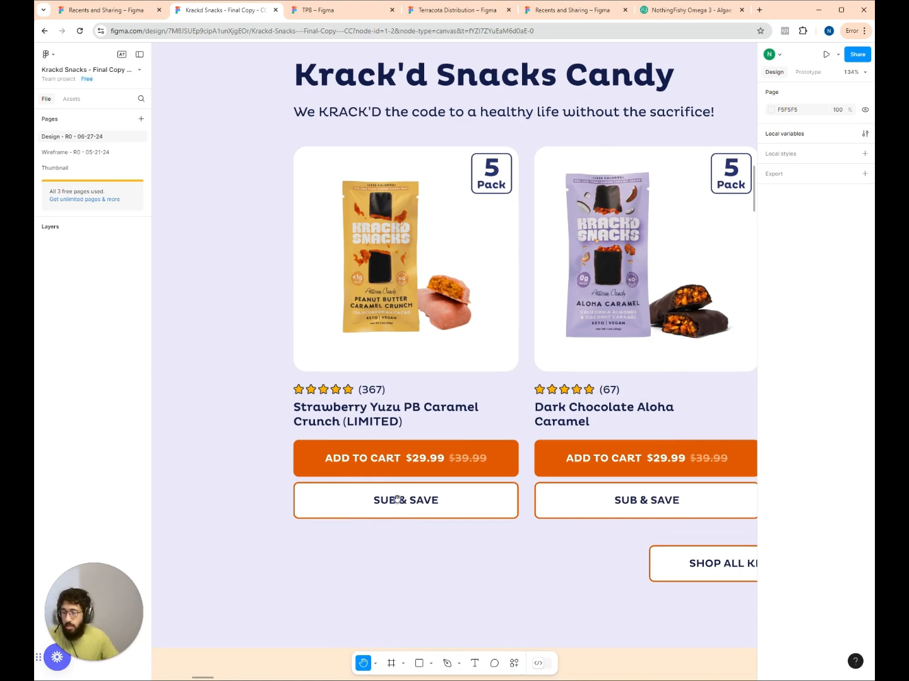
scroll(474, 435, "down", 3, "ctrl")
scroll(475, 434, "right", 5)
scroll(493, 480, "down", 1)
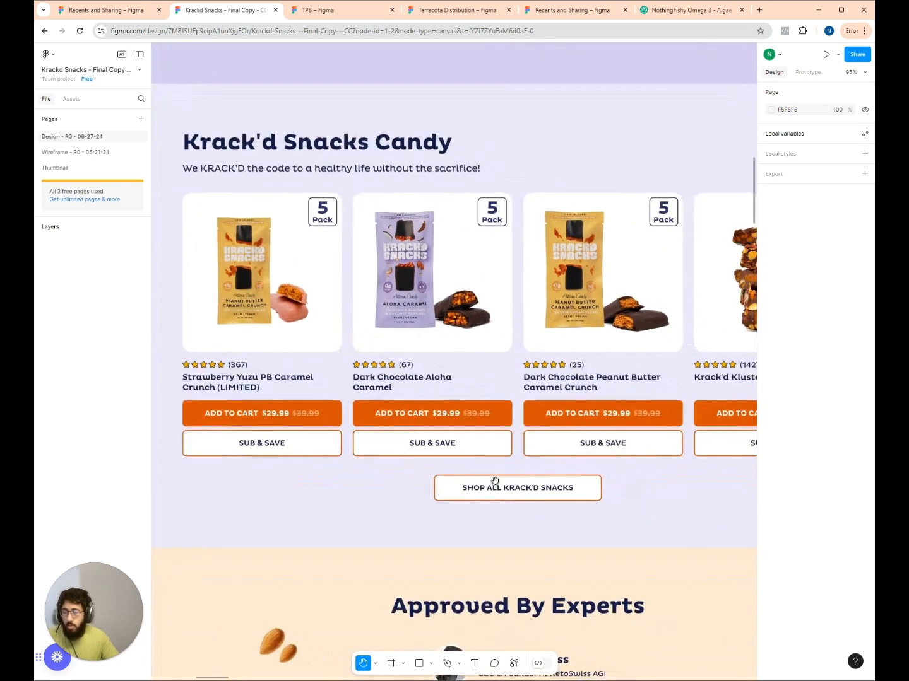
scroll(543, 479, "left", 1)
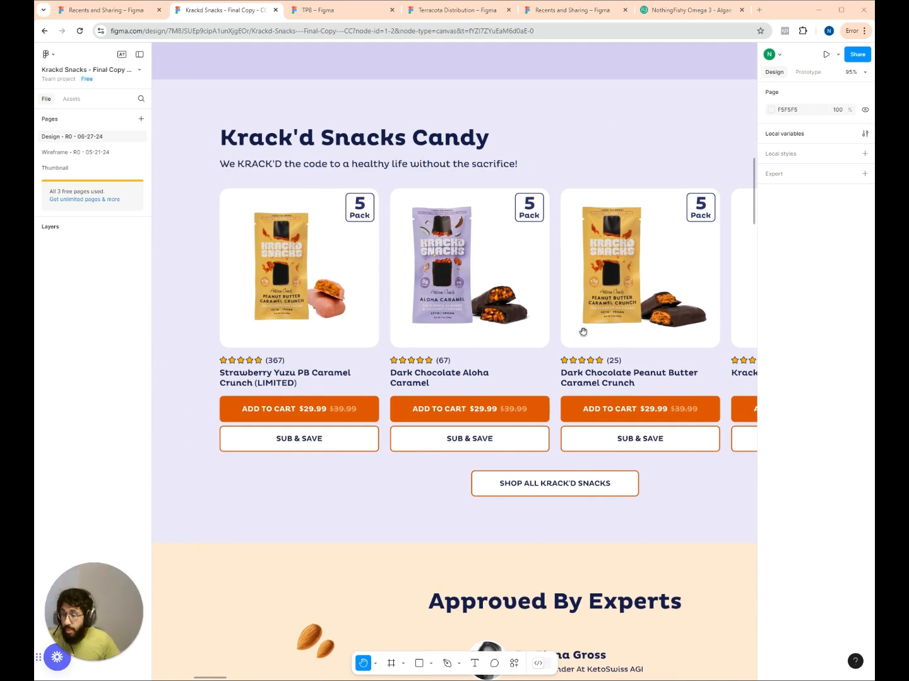
scroll(557, 345, "up", 3)
scroll(557, 333, "up", 3)
scroll(572, 329, "down", 6)
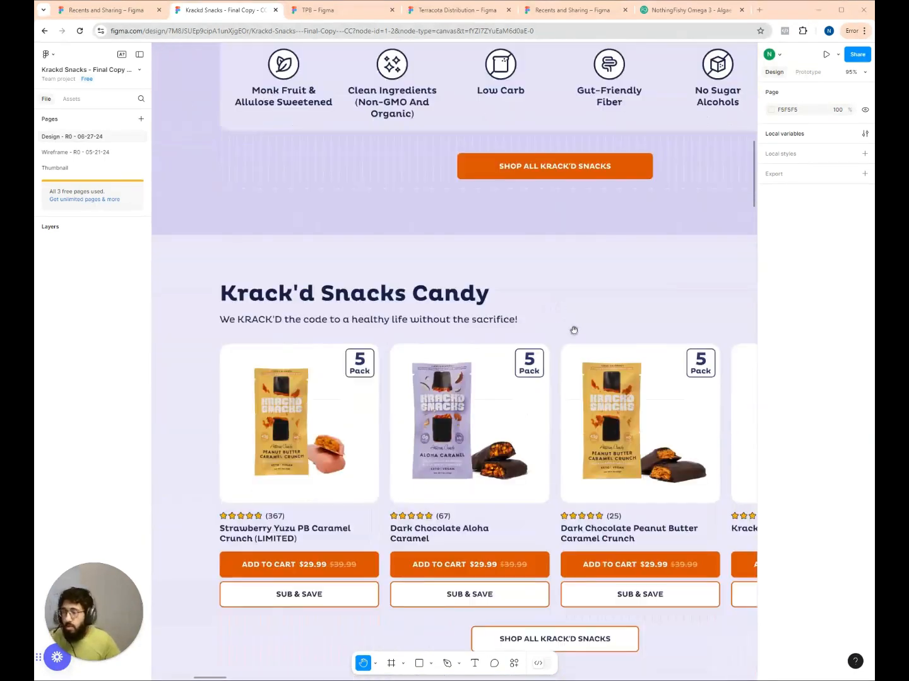
Review the desktop Approved By Experts testimonial and the Guilt-Free Snacking ingredients section below it.
scroll(586, 344, "down", 2)
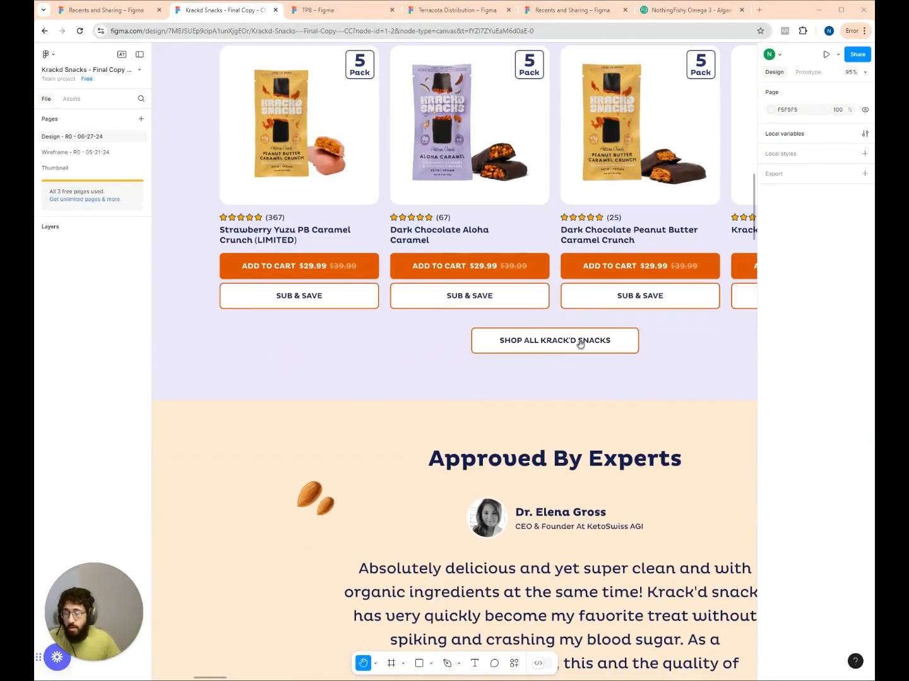
scroll(577, 341, "down", 2)
scroll(613, 353, "down", 3)
scroll(645, 438, "down", 2)
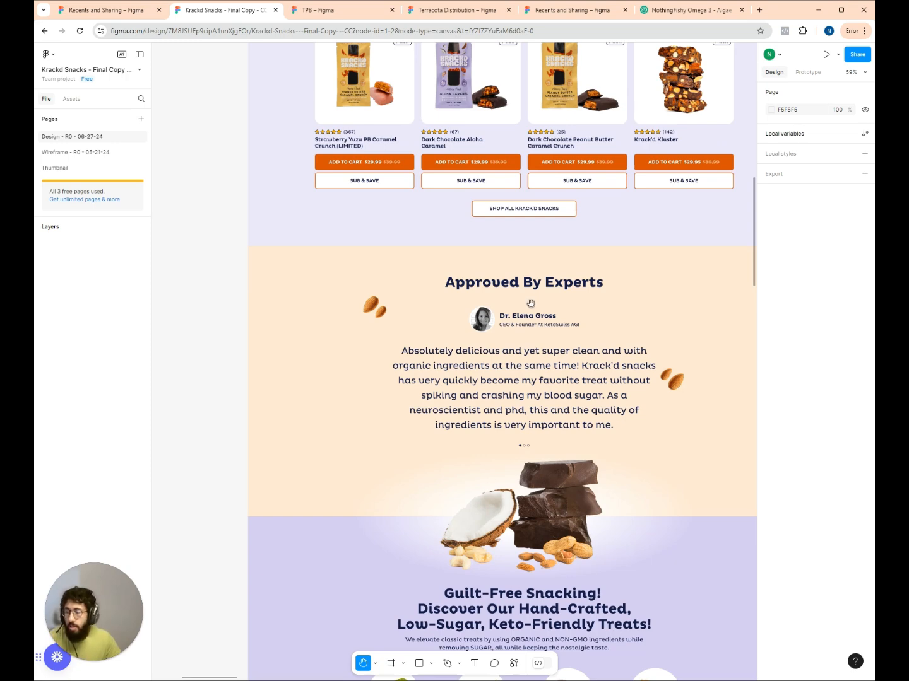
scroll(531, 309, "down", 1)
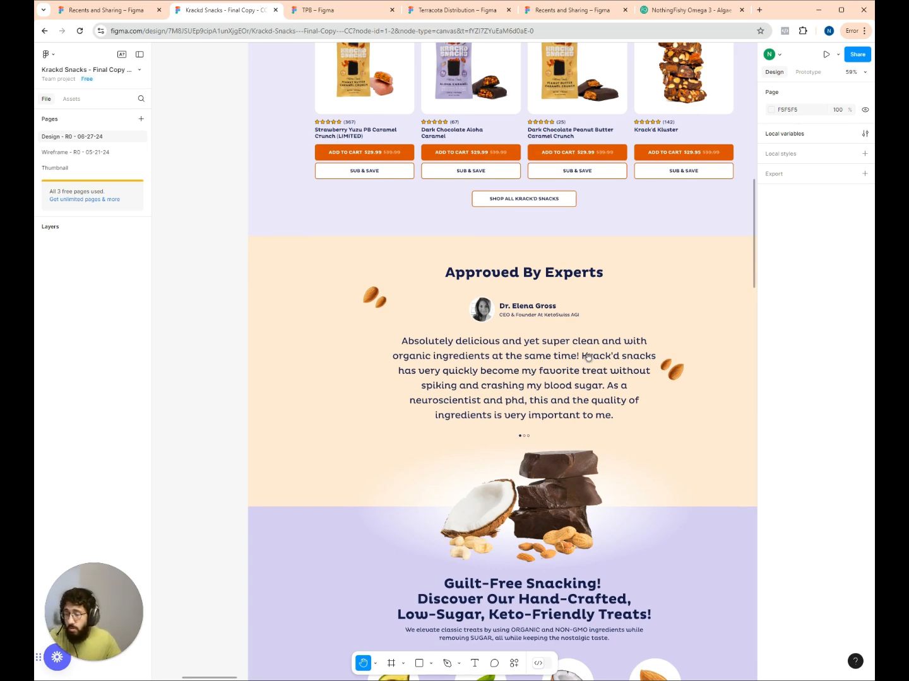
scroll(631, 385, "down", 5)
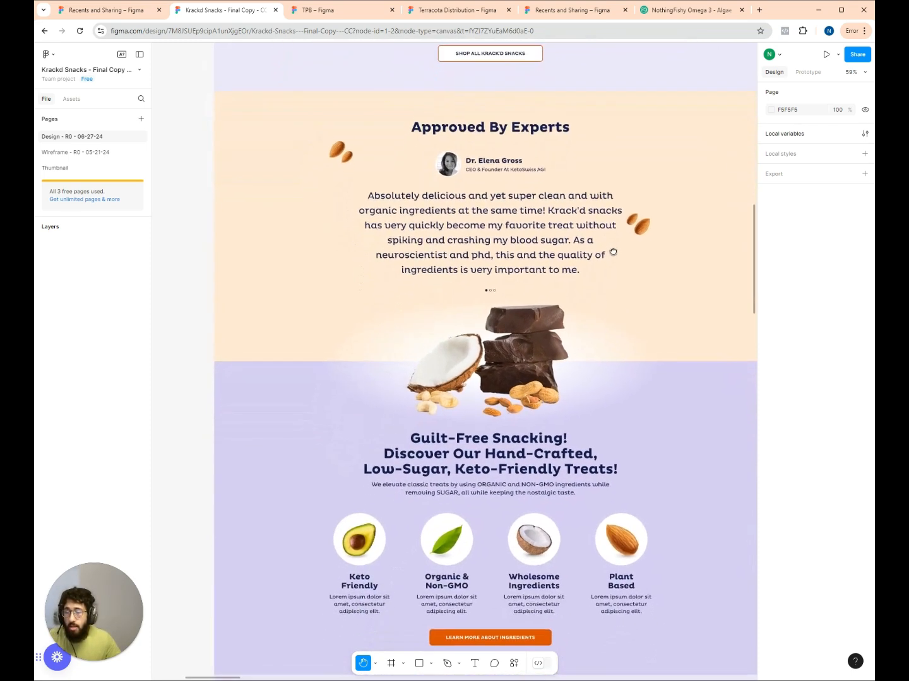
scroll(634, 343, "down", 2)
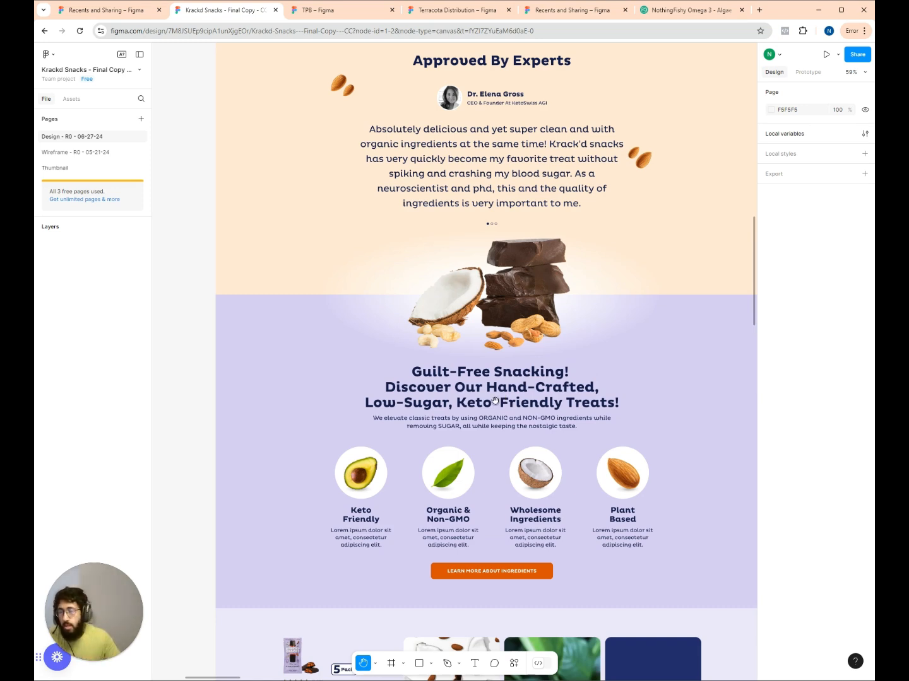
Open yoursy.com in a new browser tab and go to the Love Essential Oil Blend product page from the Ready-to-Use Blends.
left_click(758, 10)
type("yoursy.com")
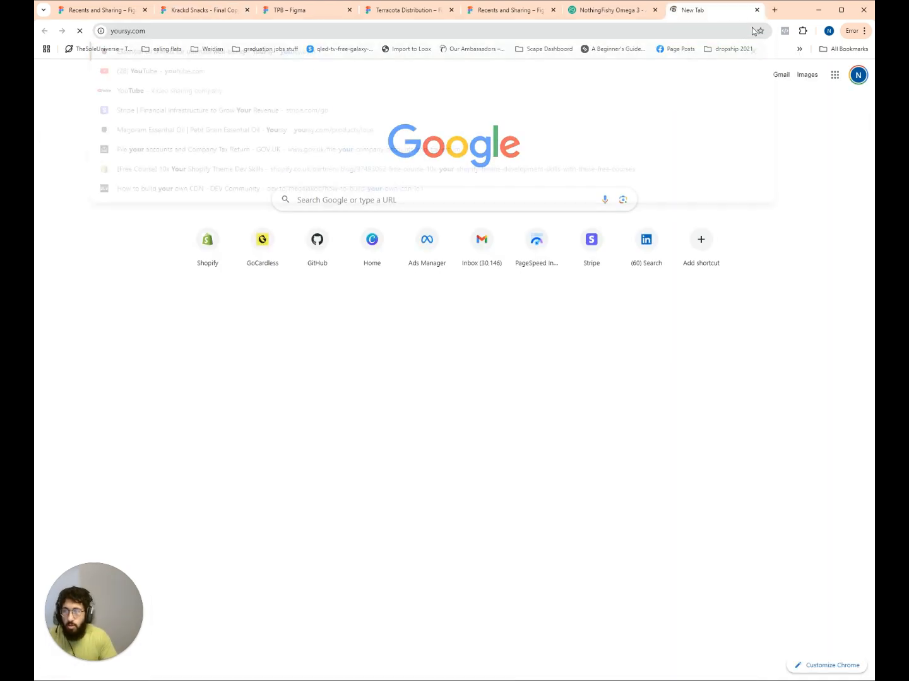
key("Return")
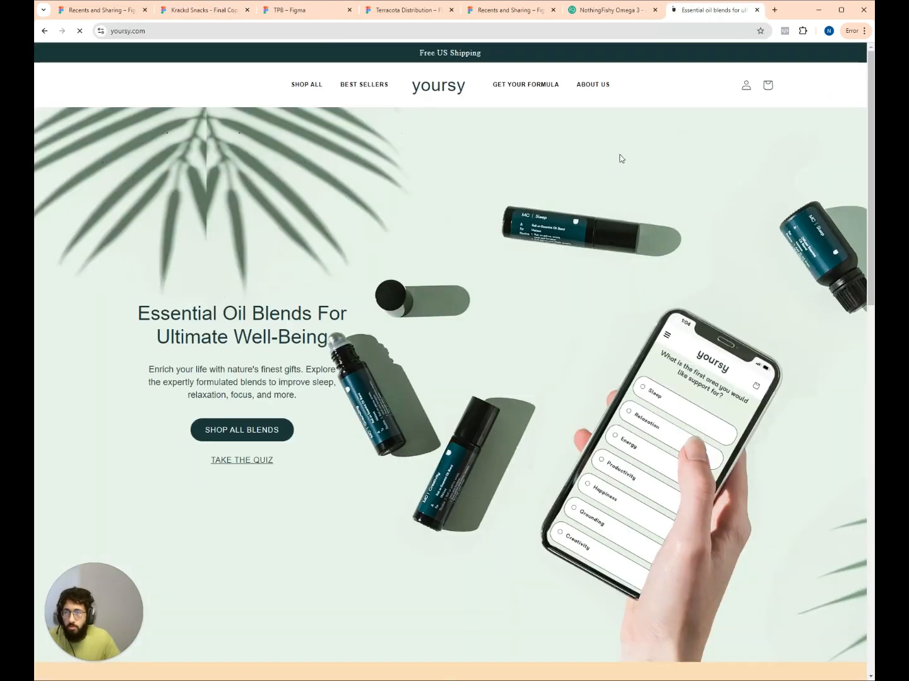
scroll(651, 159, "down", 3)
scroll(651, 159, "down", 7)
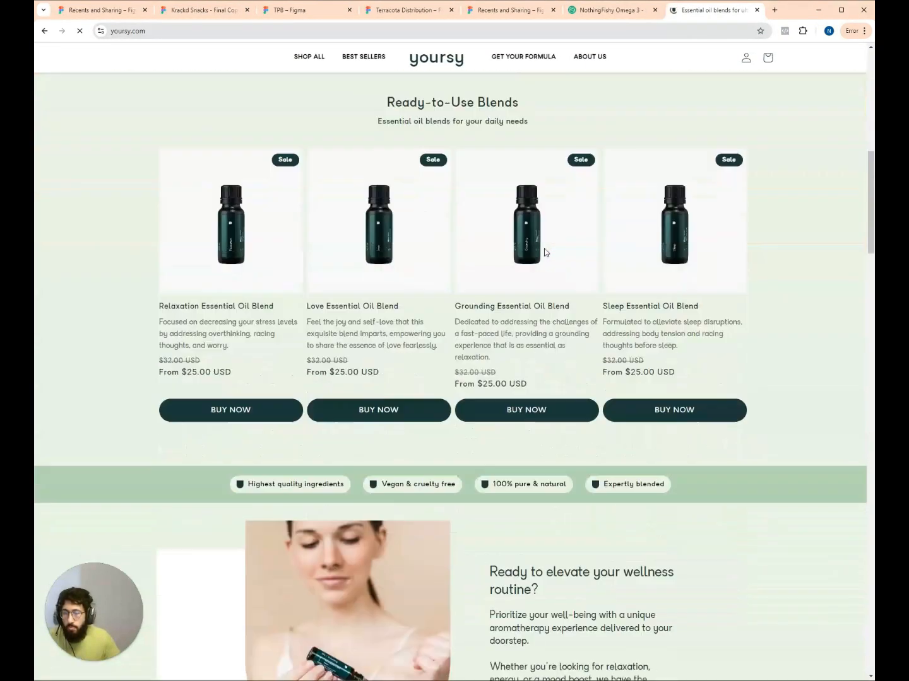
left_click(398, 235)
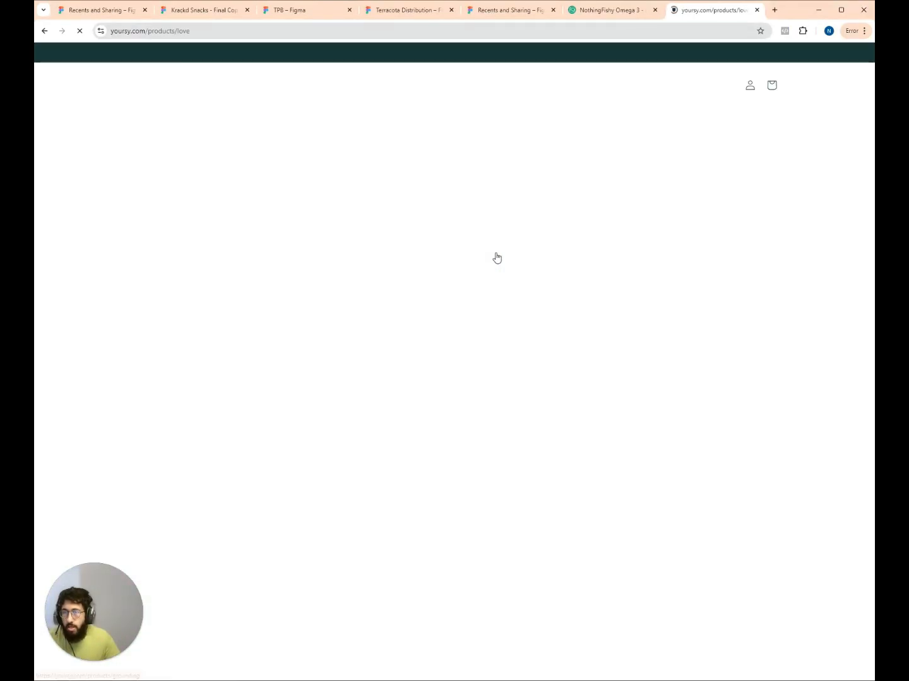
Dismiss the first-order discount popup and examine the Love Essential Oil Blend's product details and key ingredients.
scroll(712, 218, "down", 5)
scroll(725, 246, "up", 5)
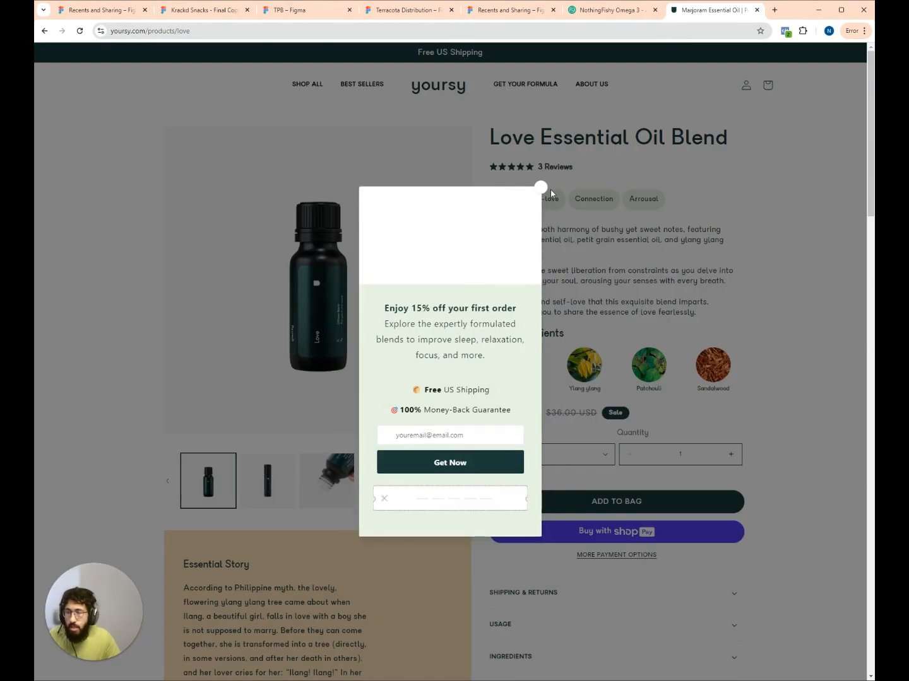
left_click(542, 187)
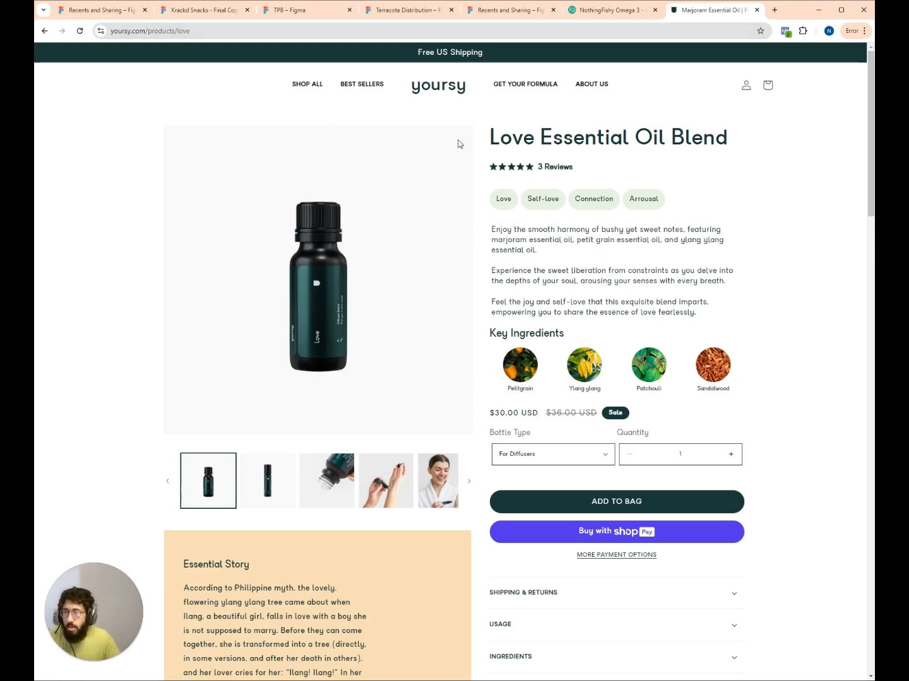
scroll(470, 157, "down", 3)
scroll(479, 166, "up", 3)
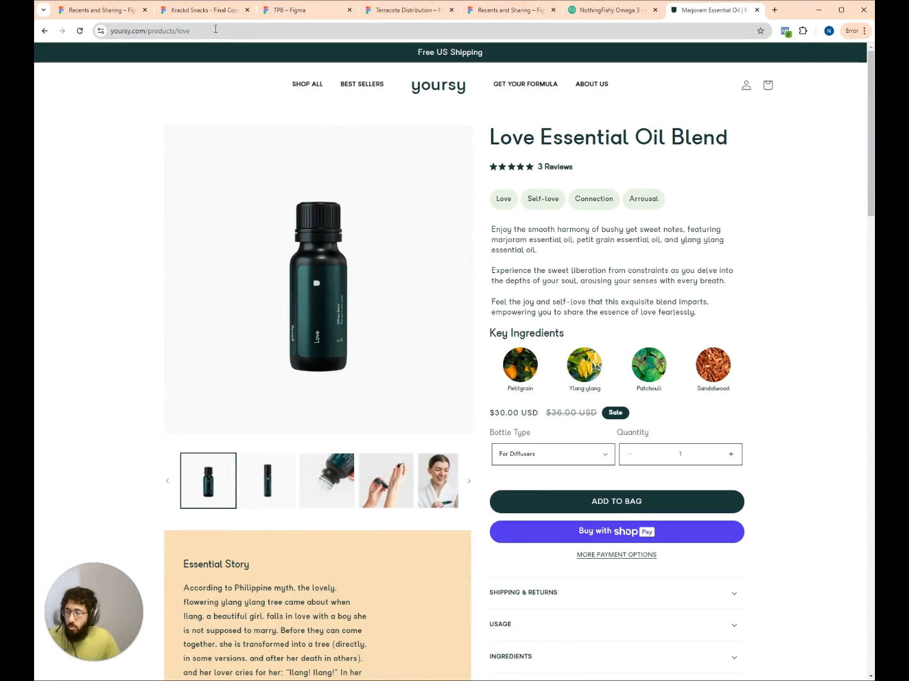
Switch back to the Krackd Snacks design file and examine the Guilt-Free Snacking section with its four ingredient images.
left_click(179, 13)
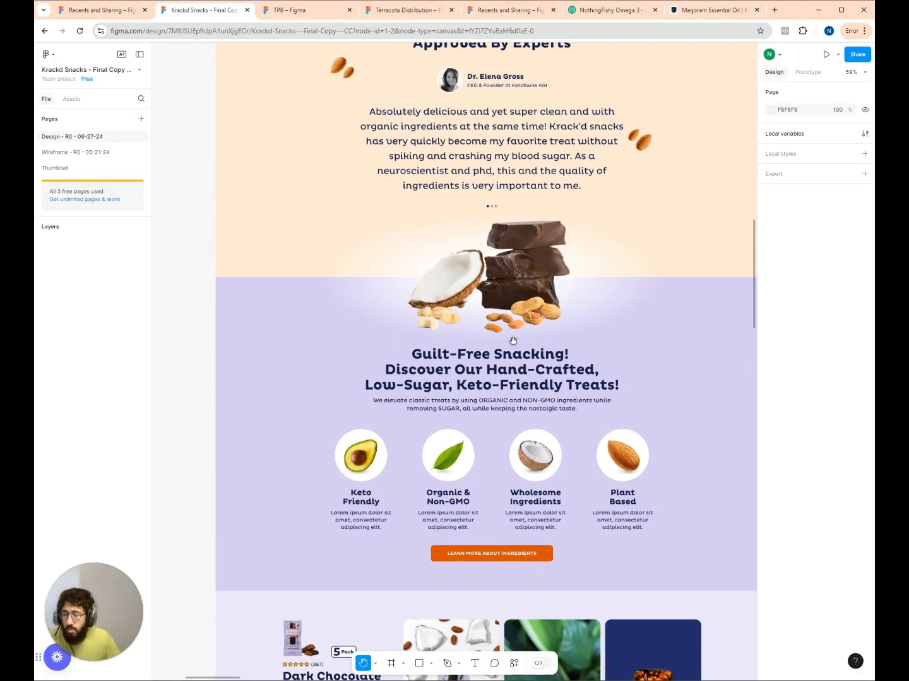
scroll(511, 342, "down", 1)
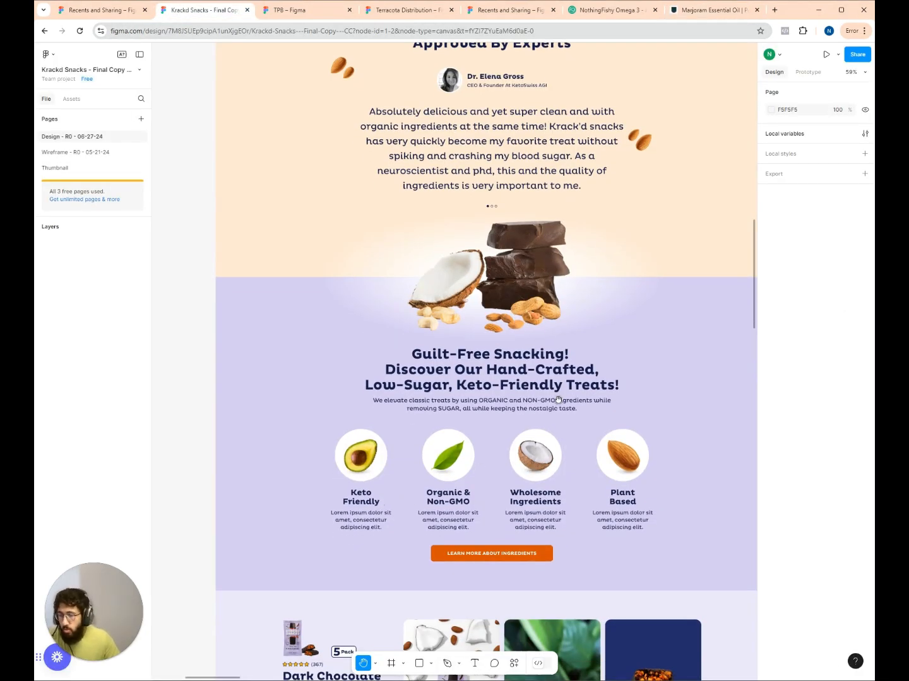
Compare the four ingredient benefits in the Guilt-Free Snacking section with the Approved By Experts testimonial above it.
scroll(694, 385, "down", 2)
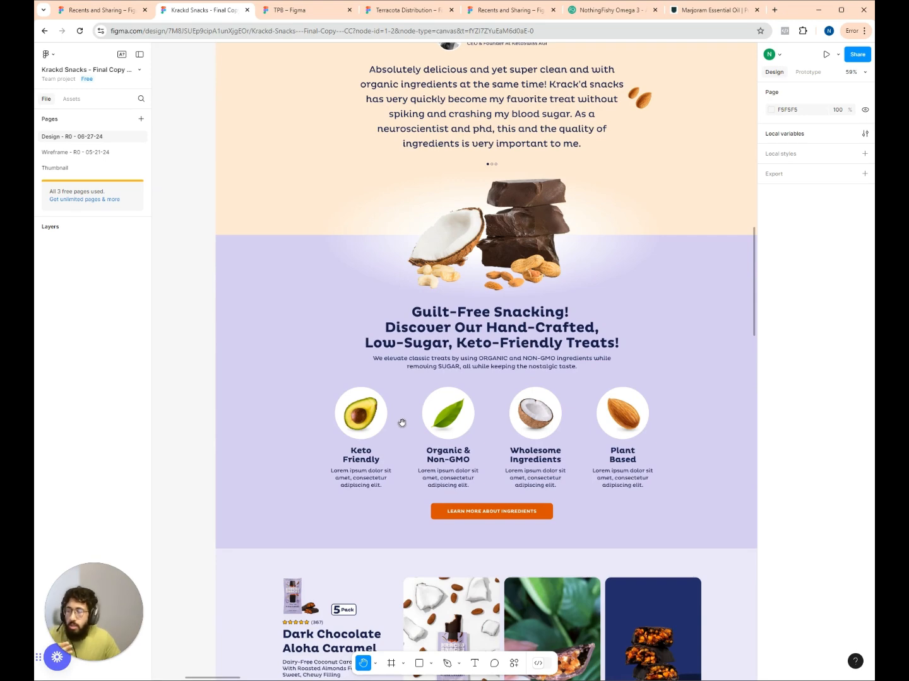
scroll(578, 416, "up", 5)
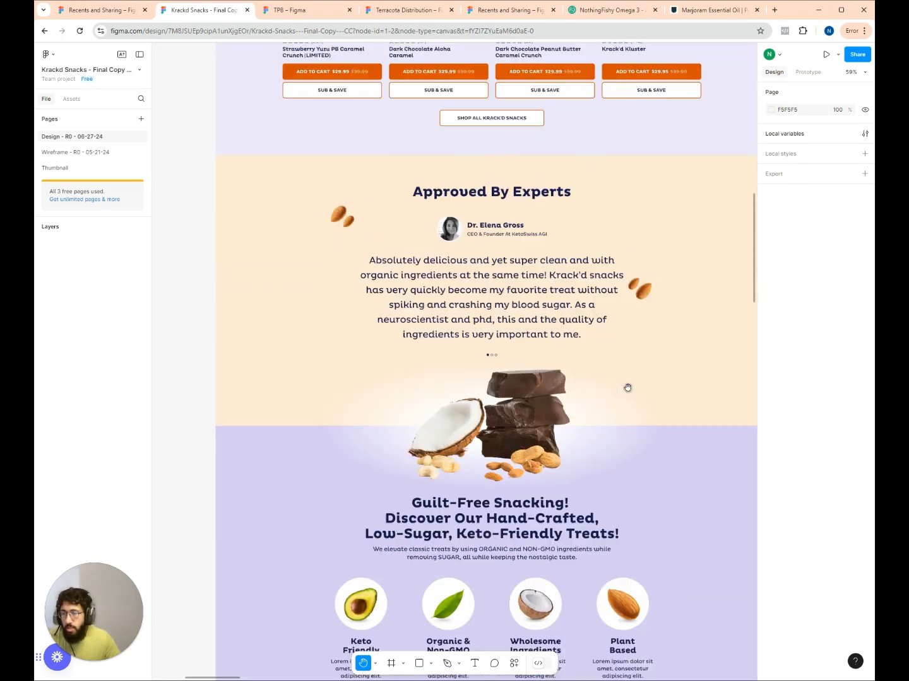
scroll(629, 382, "down", 5)
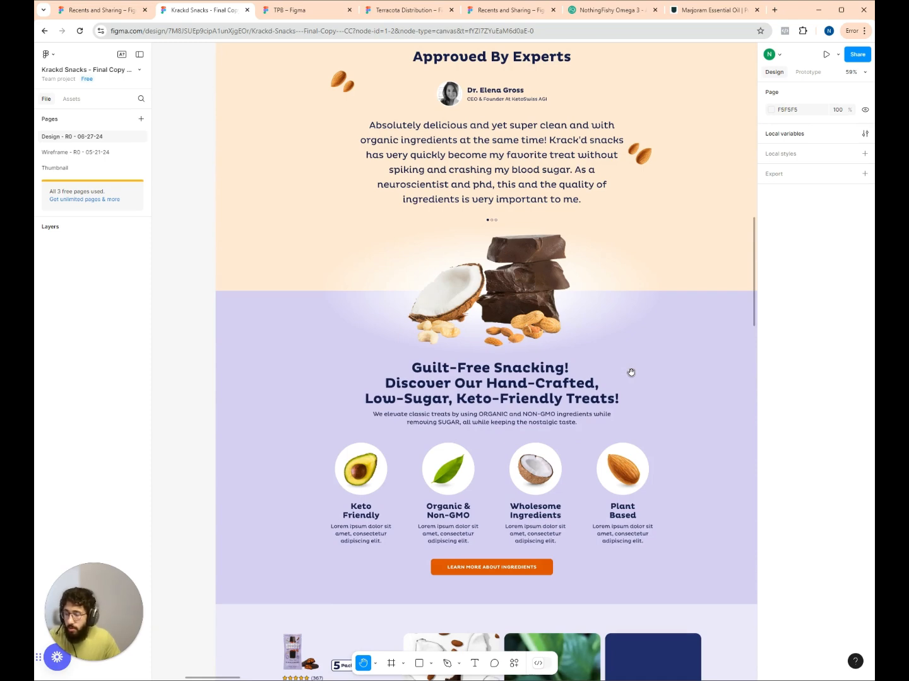
scroll(628, 372, "down", 4)
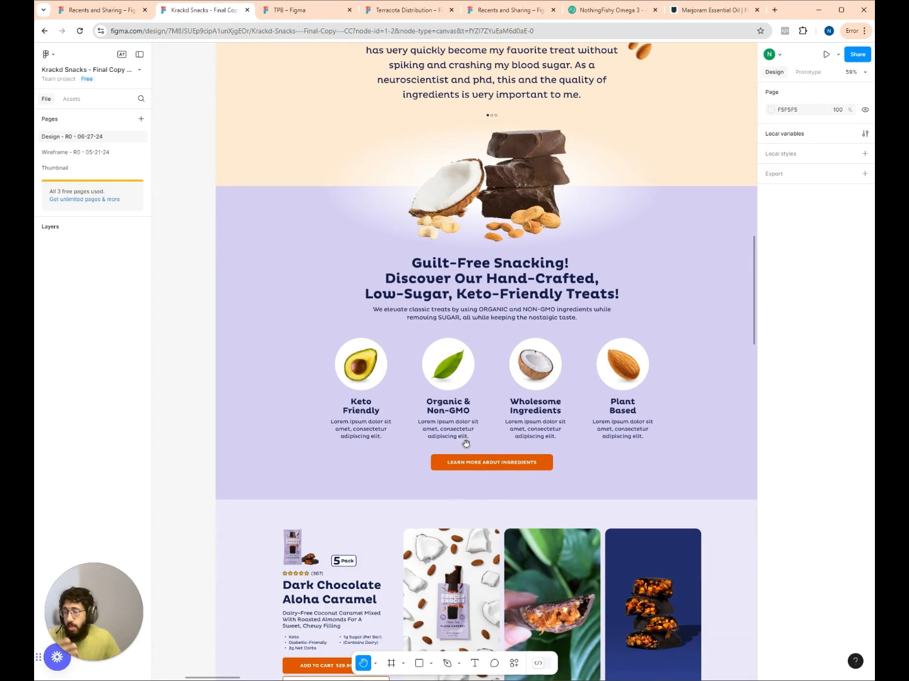
scroll(501, 381, "down", 1)
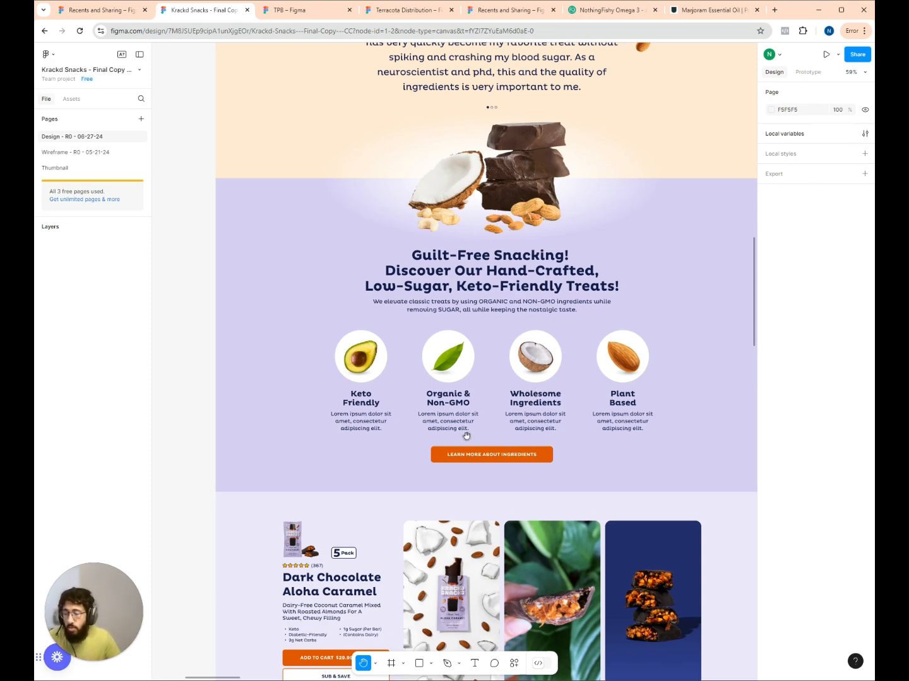
Review the Dark Chocolate Aloha Caramel product feature and the customer photo review strip beneath it.
scroll(467, 435, "down", 5)
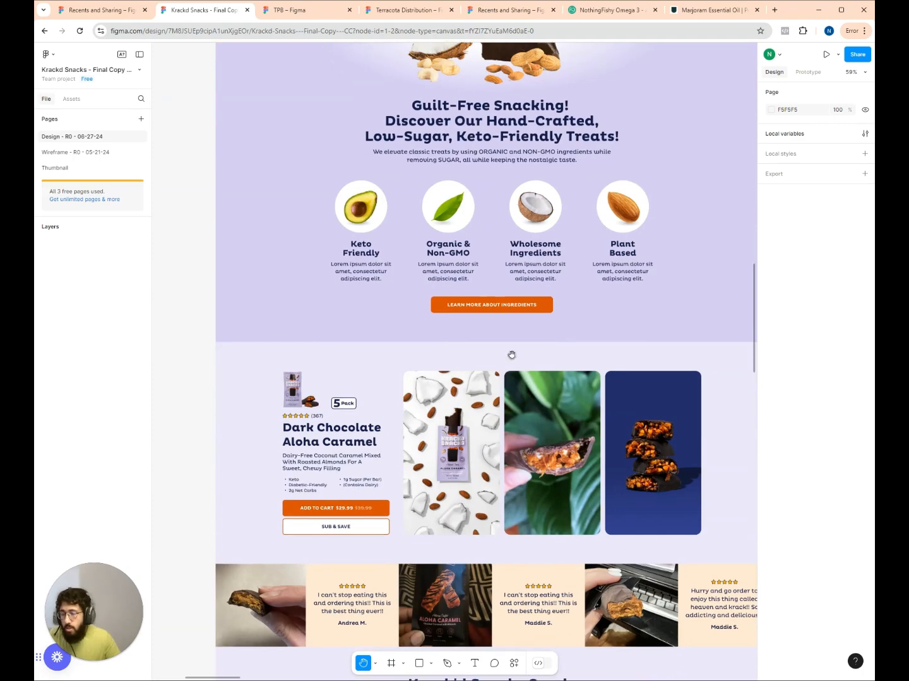
scroll(512, 355, "down", 3)
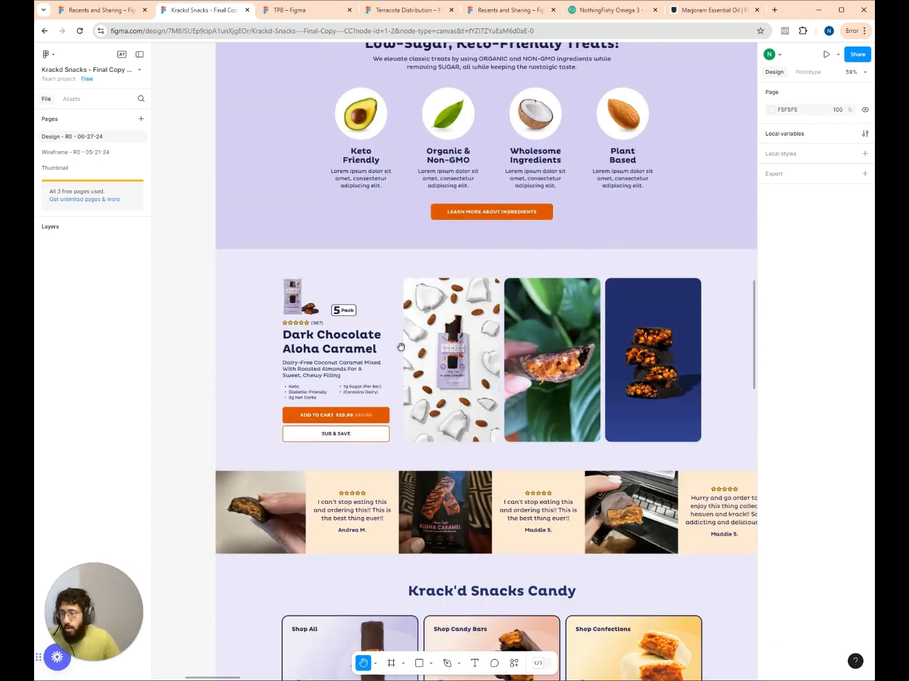
scroll(367, 411, "up", 12)
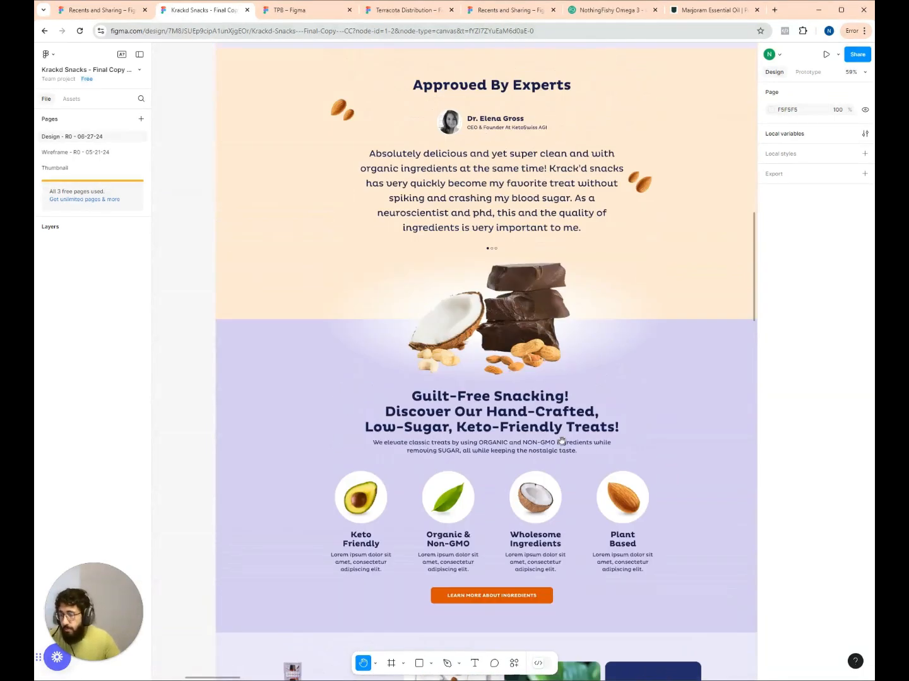
scroll(555, 385, "down", 10)
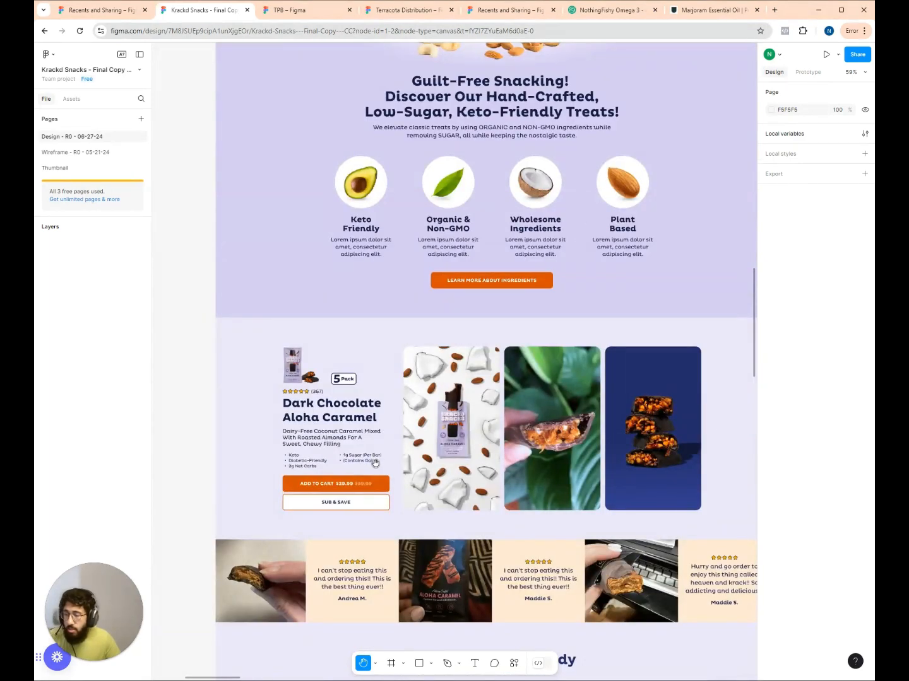
scroll(360, 495, "down", 5)
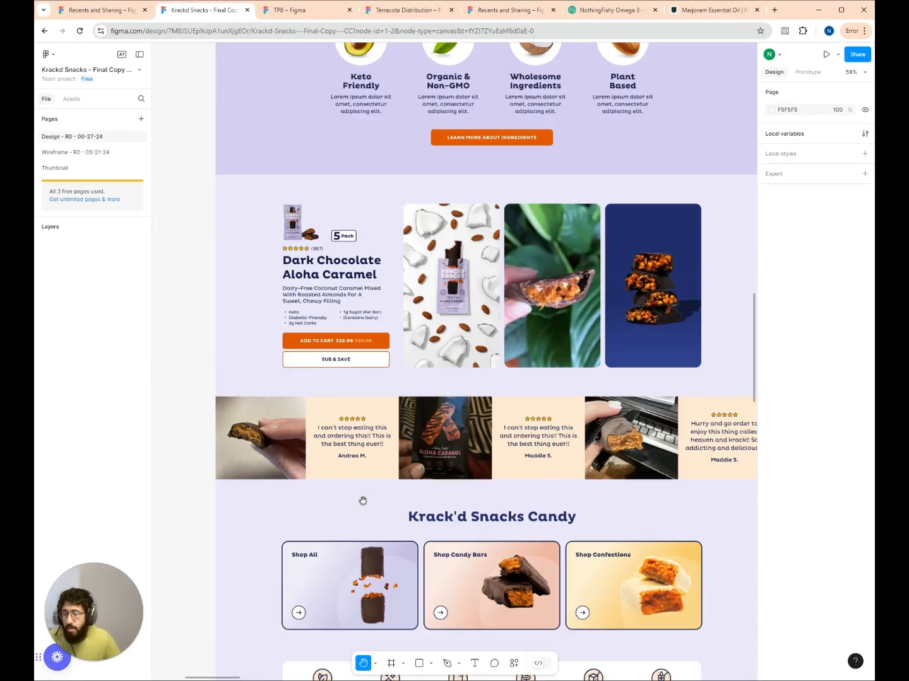
Examine the Krack'd Snacks Candy category cards and the row of nutrition benefit icons below them.
scroll(518, 415, "down", 3)
scroll(520, 377, "down", 3)
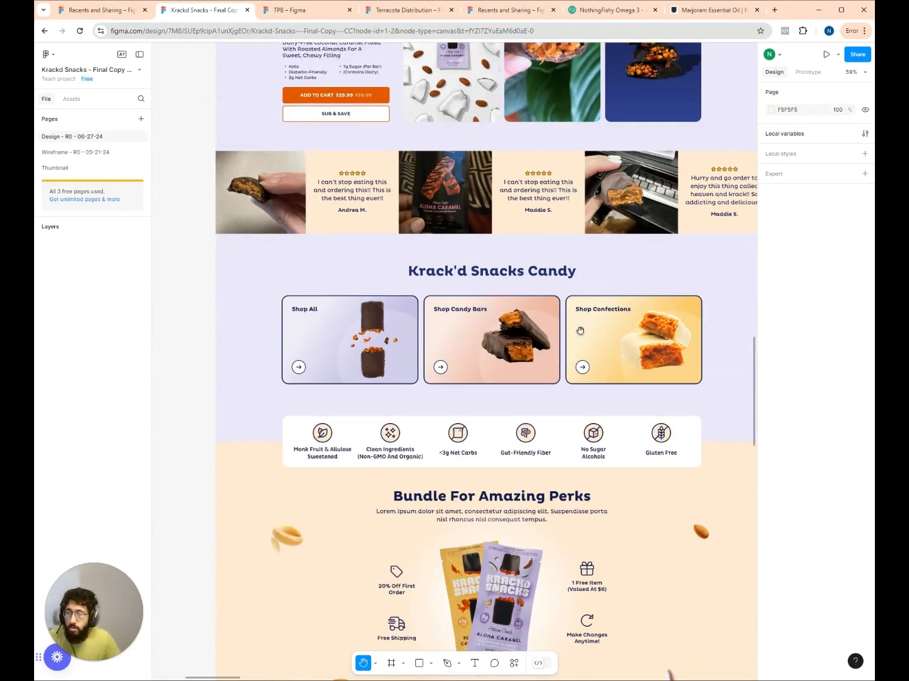
scroll(612, 341, "down", 1)
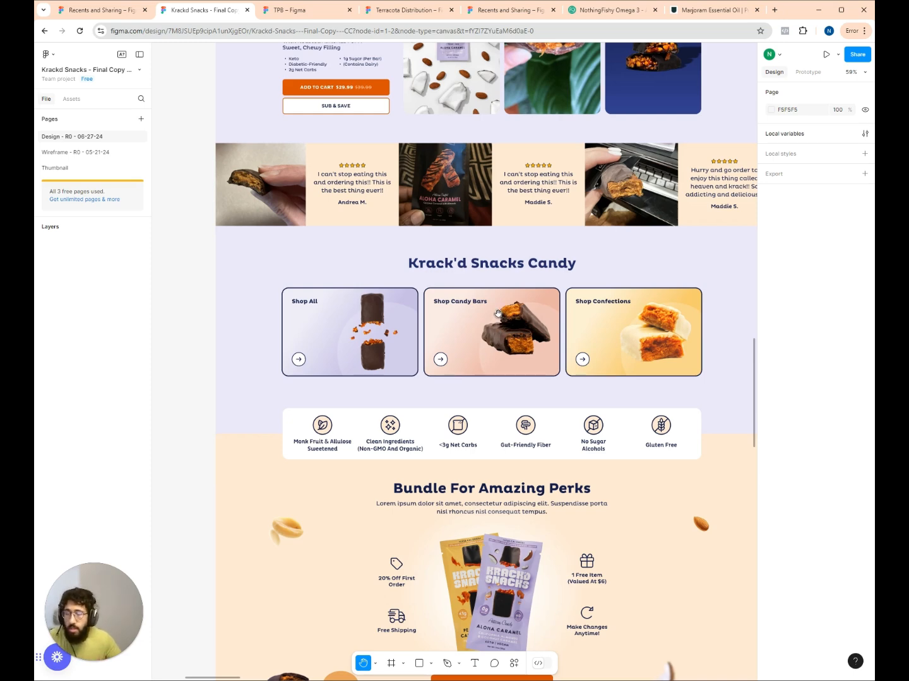
scroll(497, 313, "down", 3)
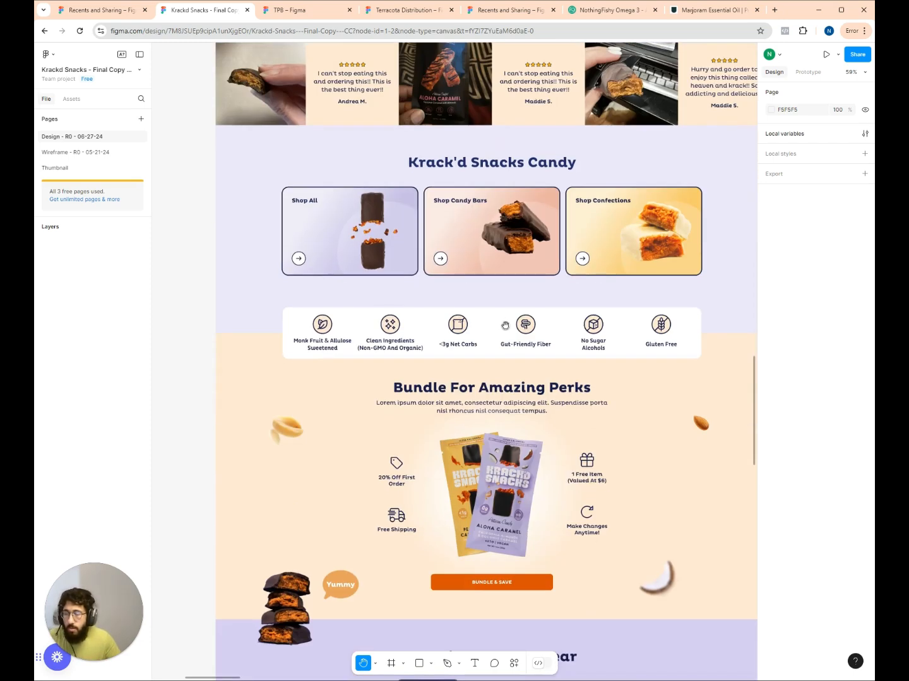
scroll(498, 315, "up", 4)
scroll(489, 324, "down", 2)
Examine the Bundle For Amazing Perks section with its four perks around the product packs.
scroll(451, 265, "down", 2)
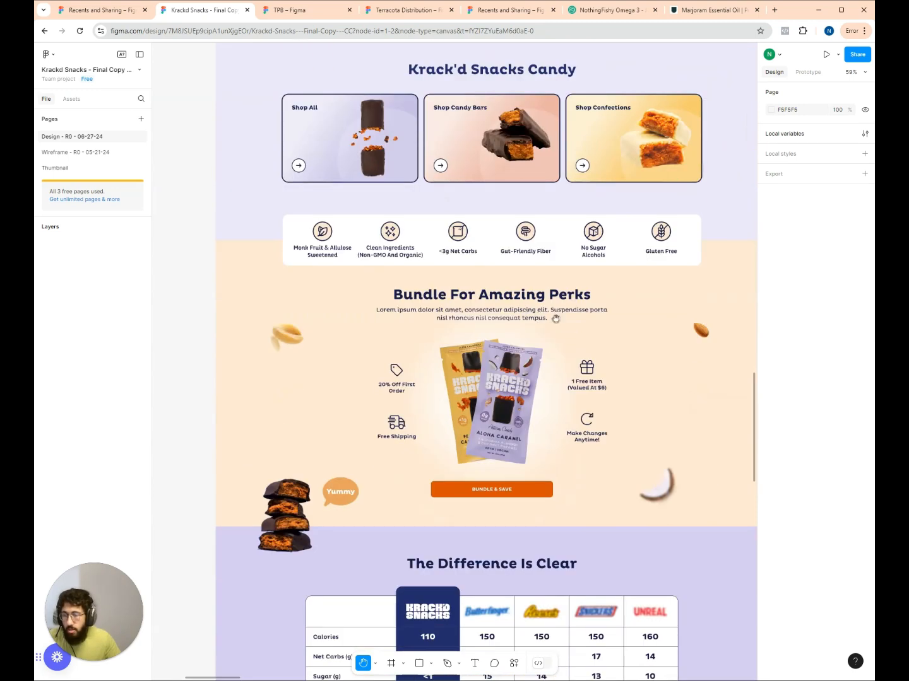
scroll(531, 252, "down", 1)
scroll(604, 277, "down", 2)
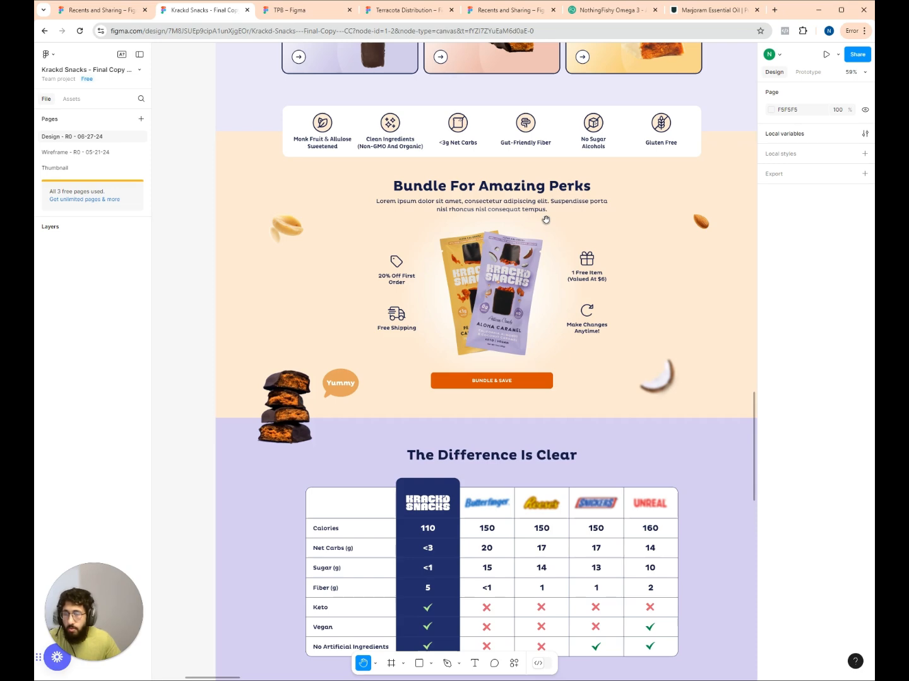
scroll(547, 219, "down", 1)
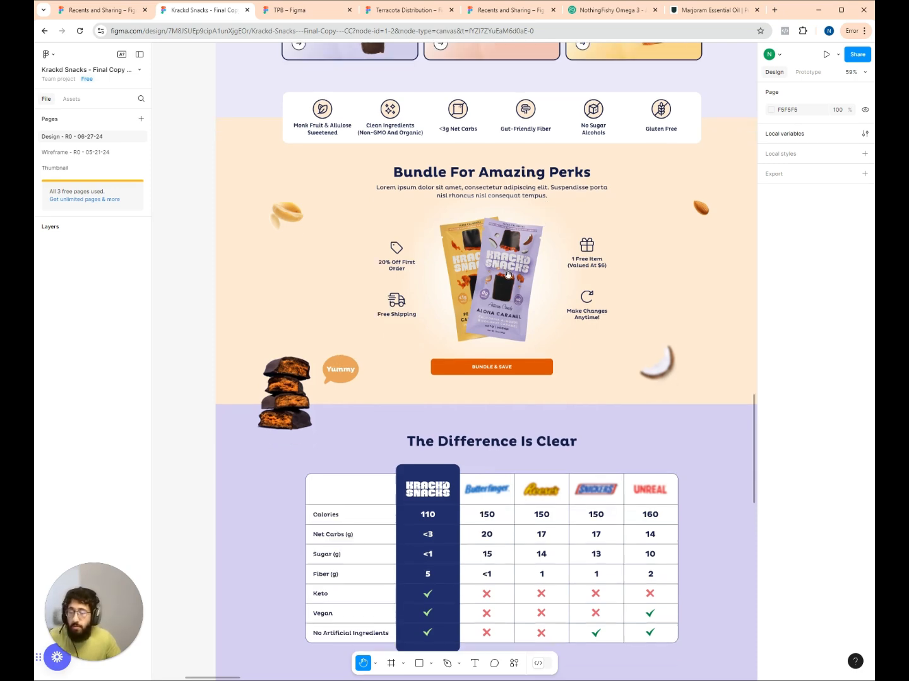
Review The Difference Is Clear comparison table and the remaining founder story, community and footer sections.
scroll(508, 275, "down", 5)
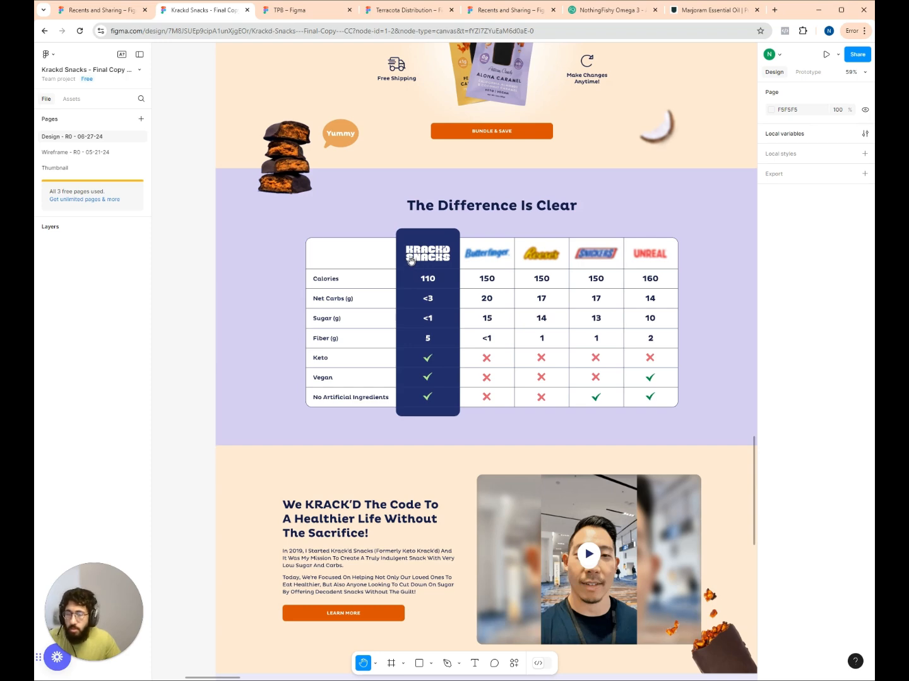
scroll(411, 260, "down", 10)
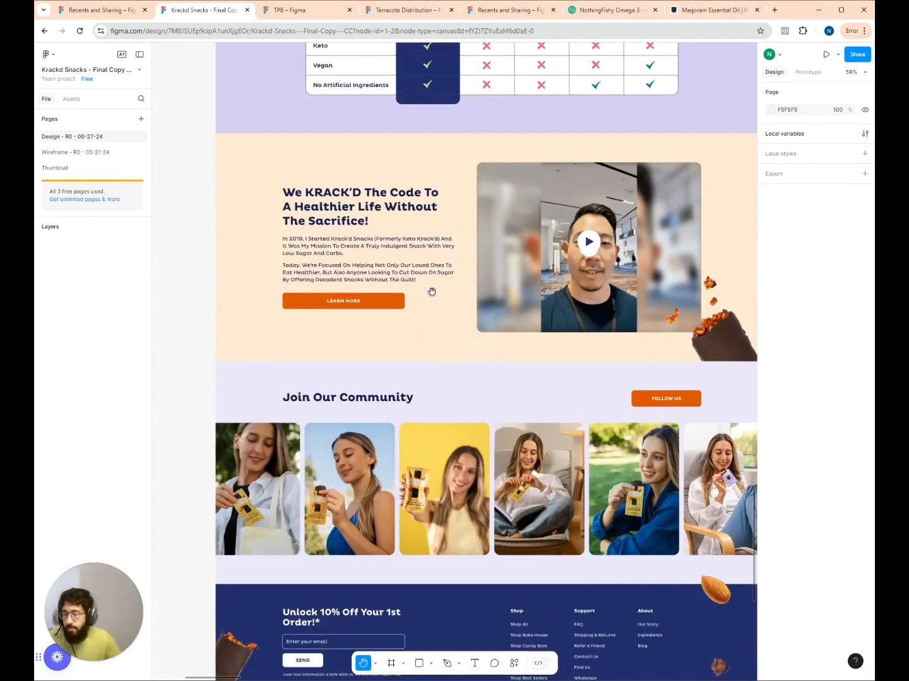
scroll(472, 401, "down", 3)
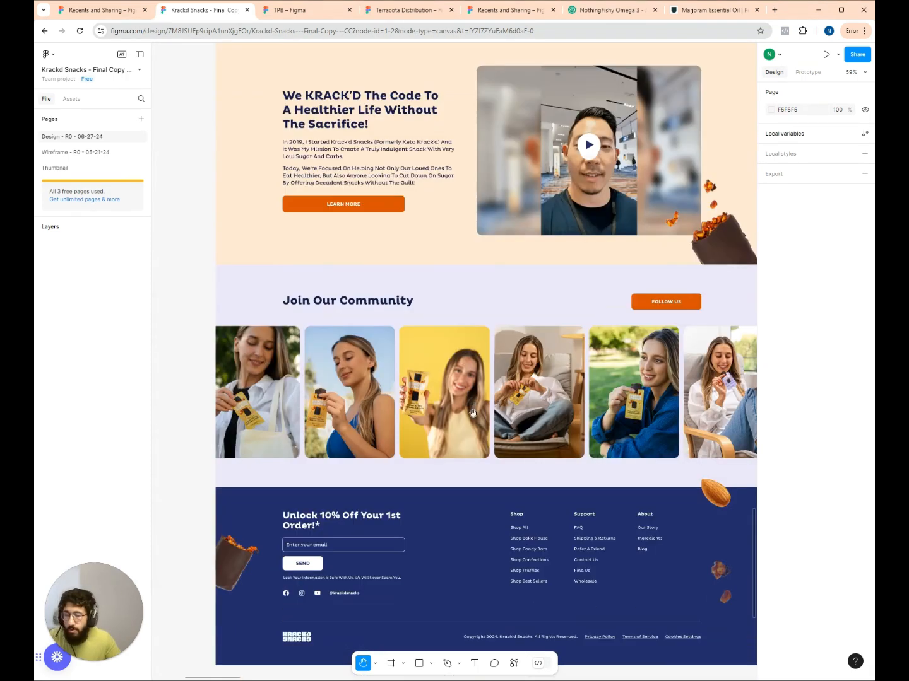
Return to the top of the desktop homepage and recheck the sections from the hero down to Approved By Experts.
scroll(428, 463, "up", 20)
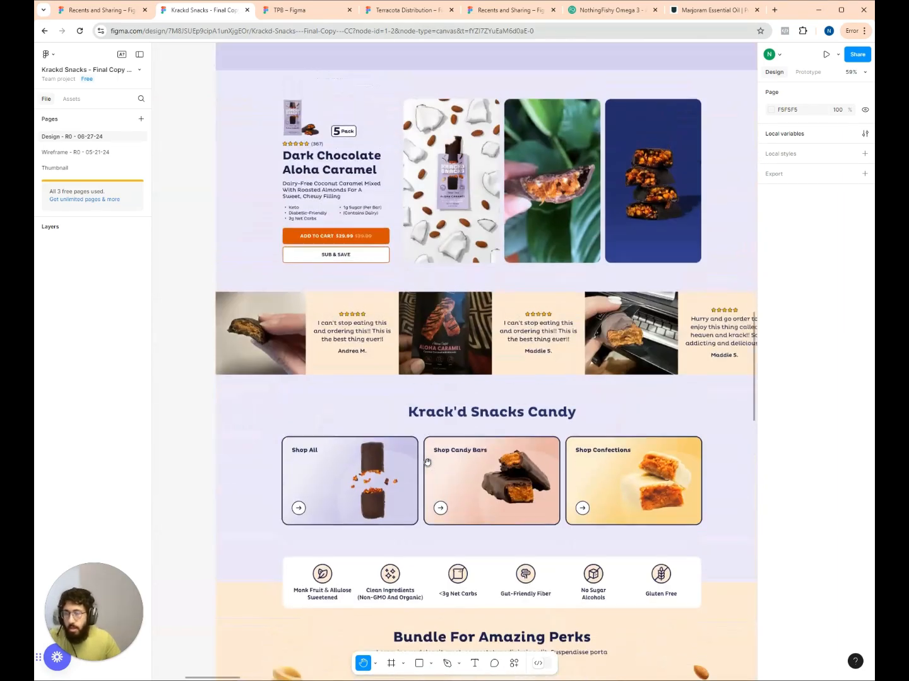
scroll(428, 463, "up", 20)
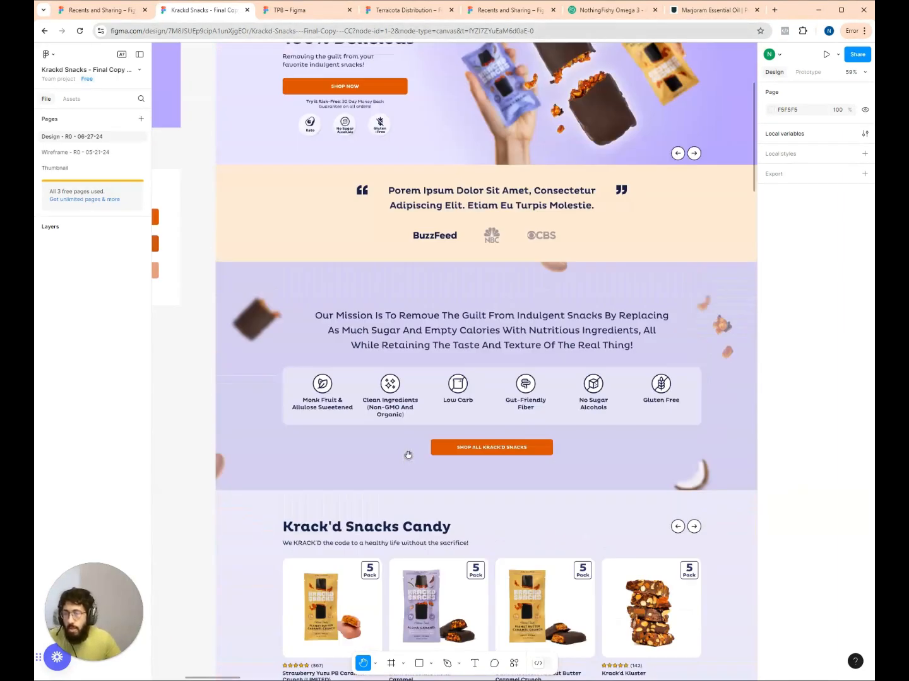
scroll(411, 453, "up", 8)
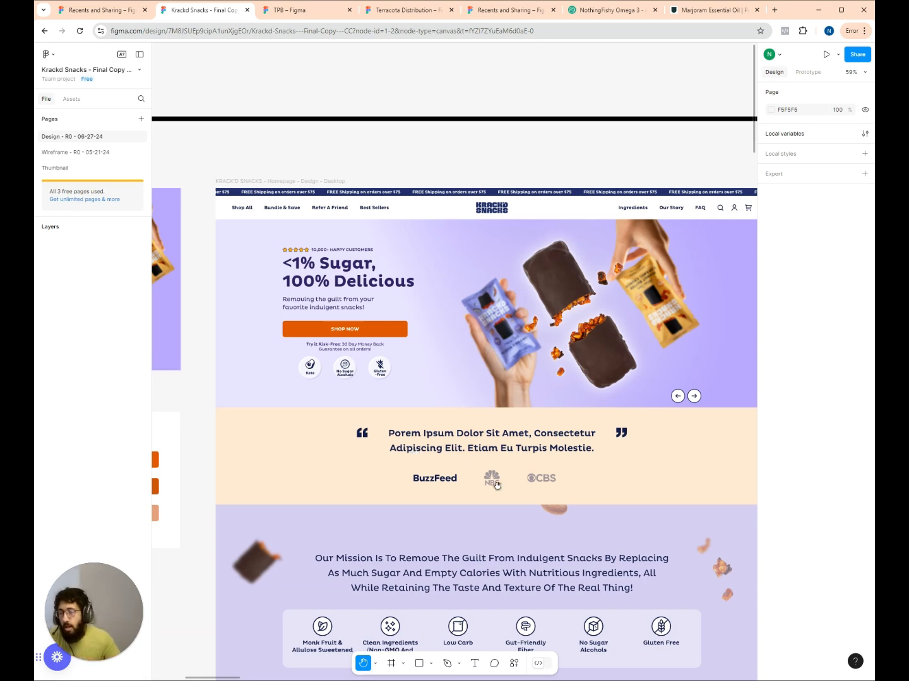
scroll(499, 485, "down", 7)
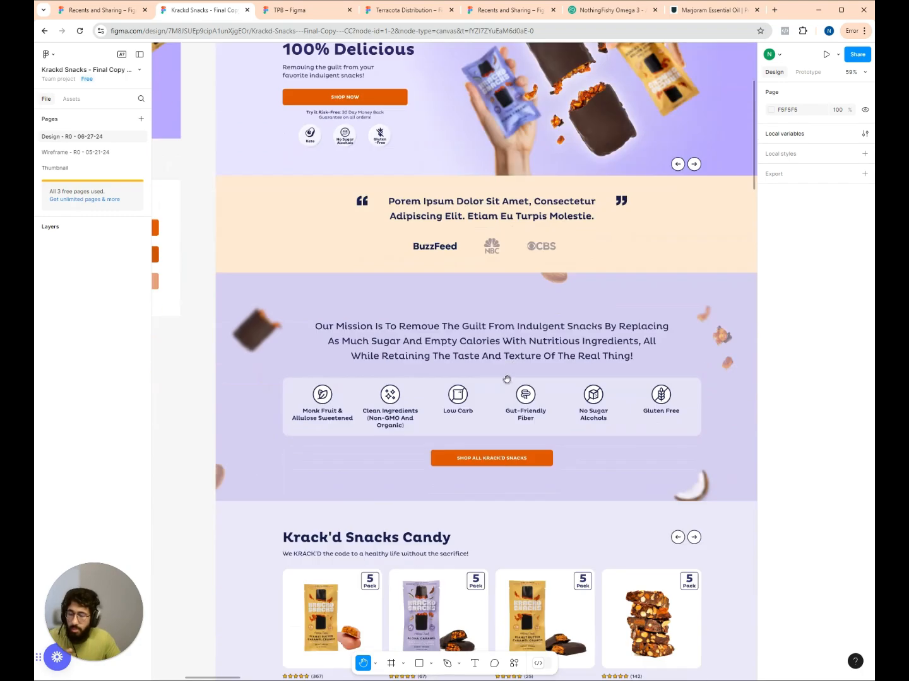
scroll(507, 374, "down", 5)
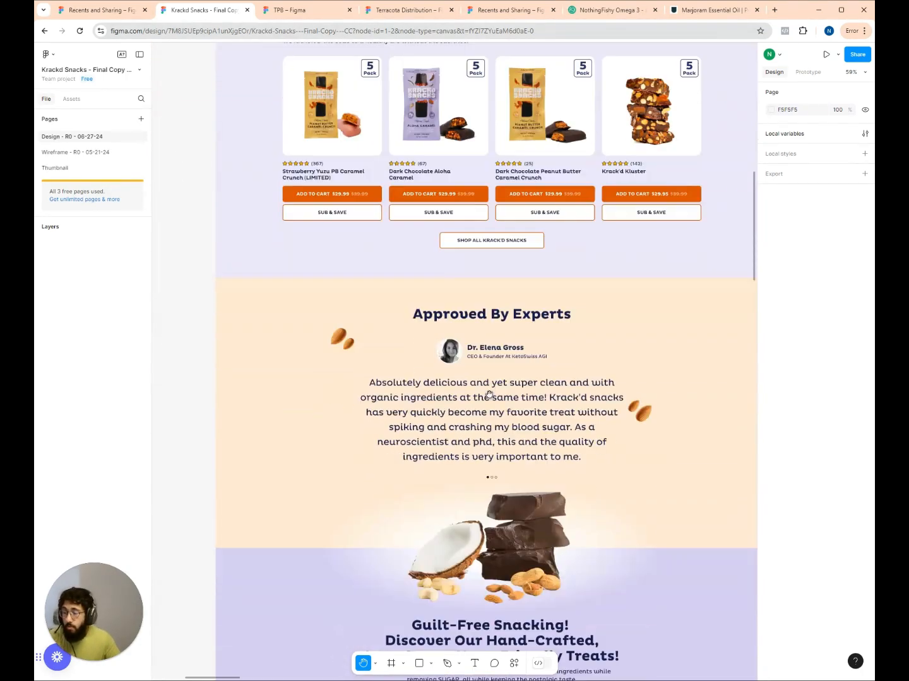
scroll(490, 389, "down", 1)
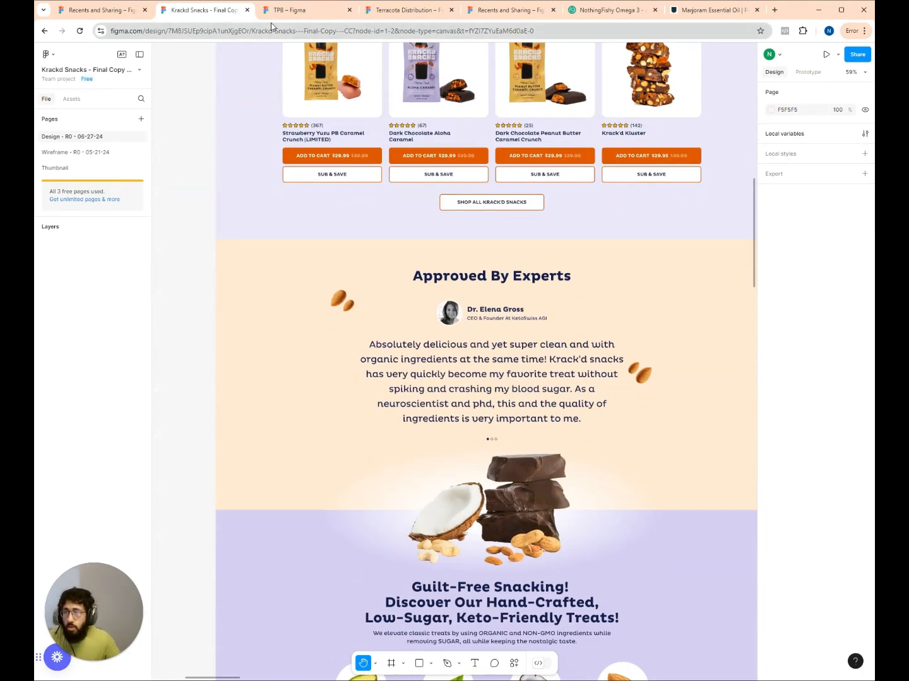
Switch to the TPB design file and skim its homepage from the hero down to the Discovery Shaving Box.
left_click(287, 10)
scroll(526, 247, "up", 3)
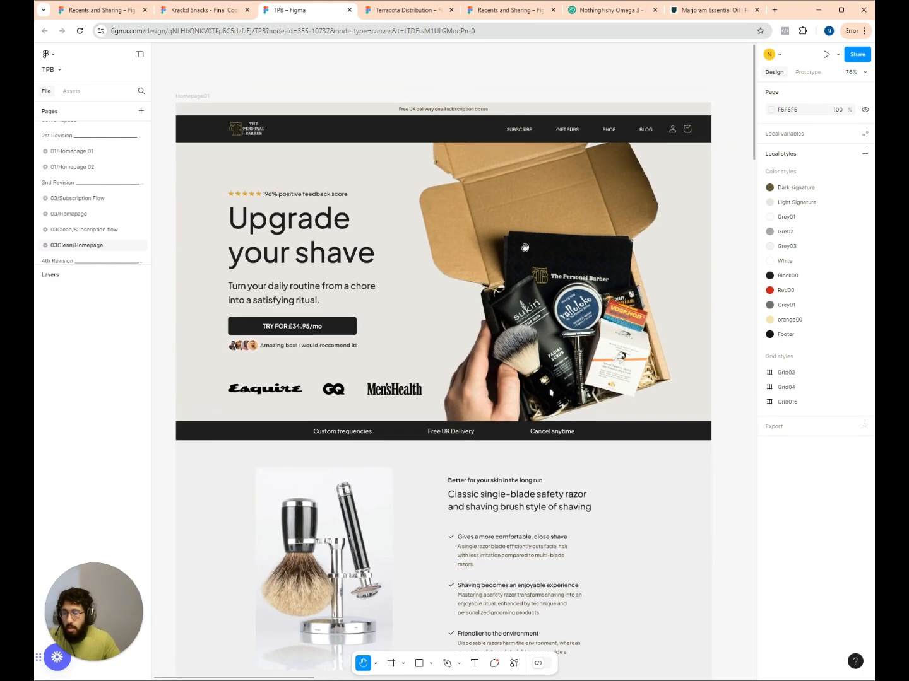
scroll(537, 245, "down", 7)
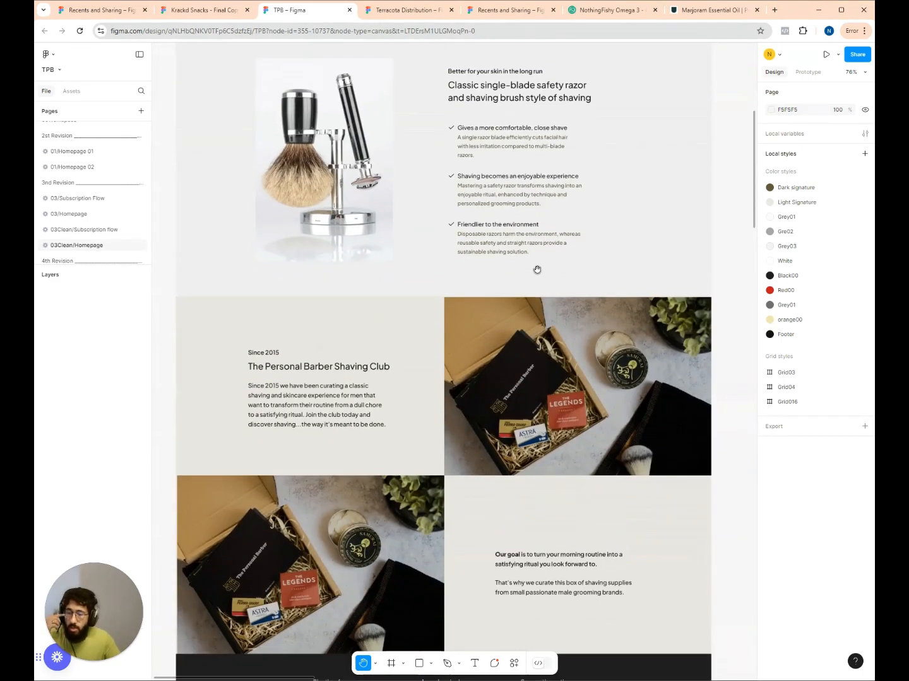
scroll(537, 269, "down", 5)
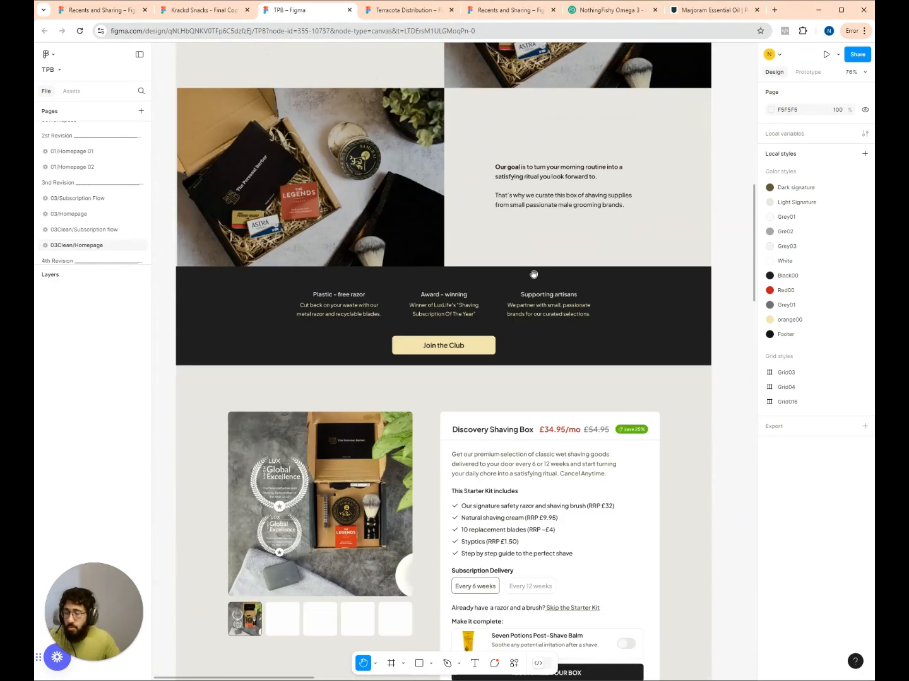
scroll(533, 274, "down", 1)
scroll(505, 278, "up", 12)
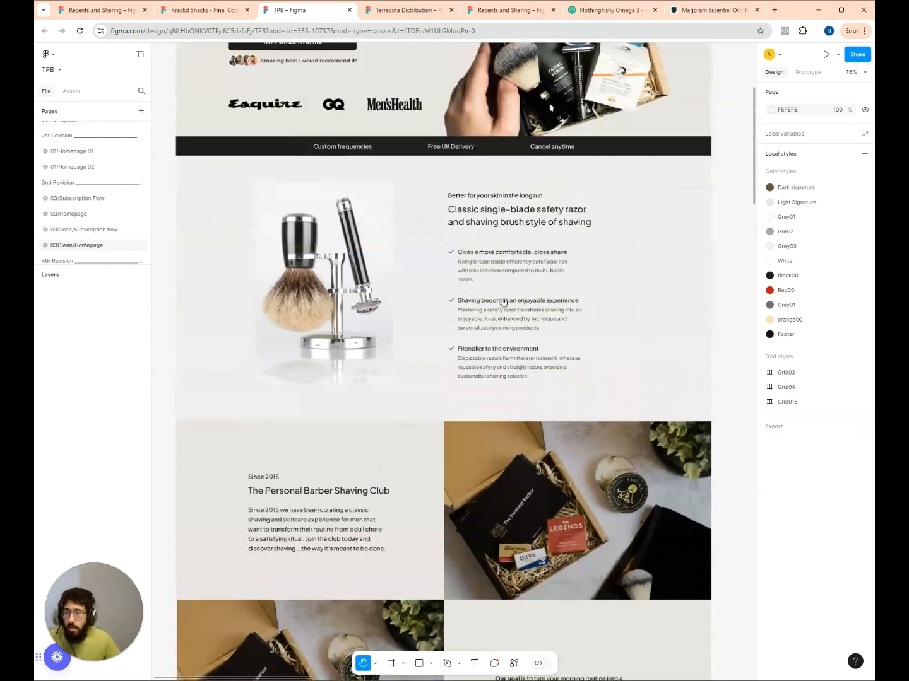
Examine the TPB homepage's Upgrade your shave hero, its press logos and the benefits bar below.
scroll(479, 282, "up", 2)
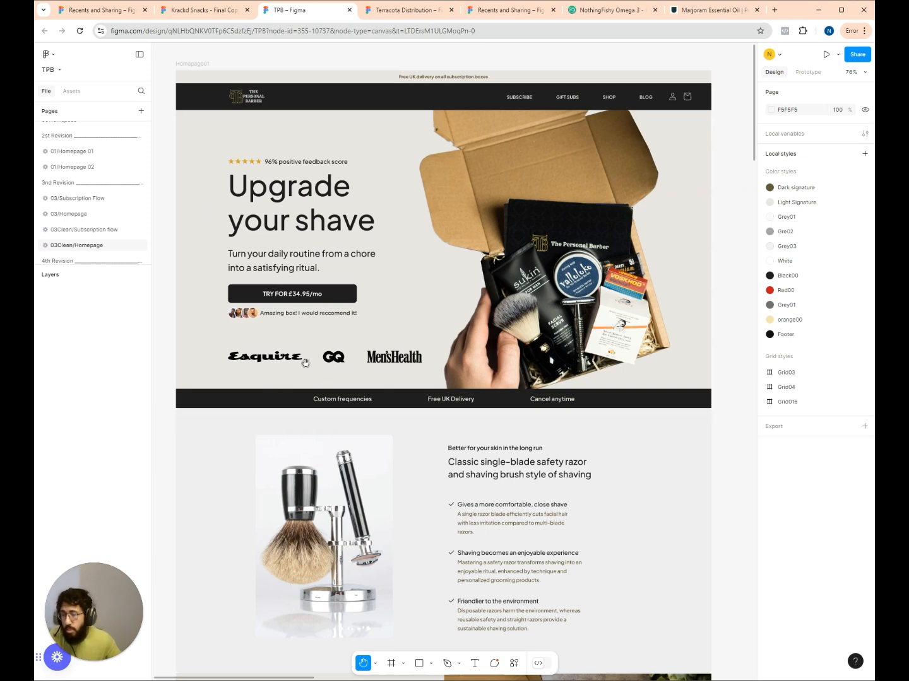
scroll(401, 321, "down", 1)
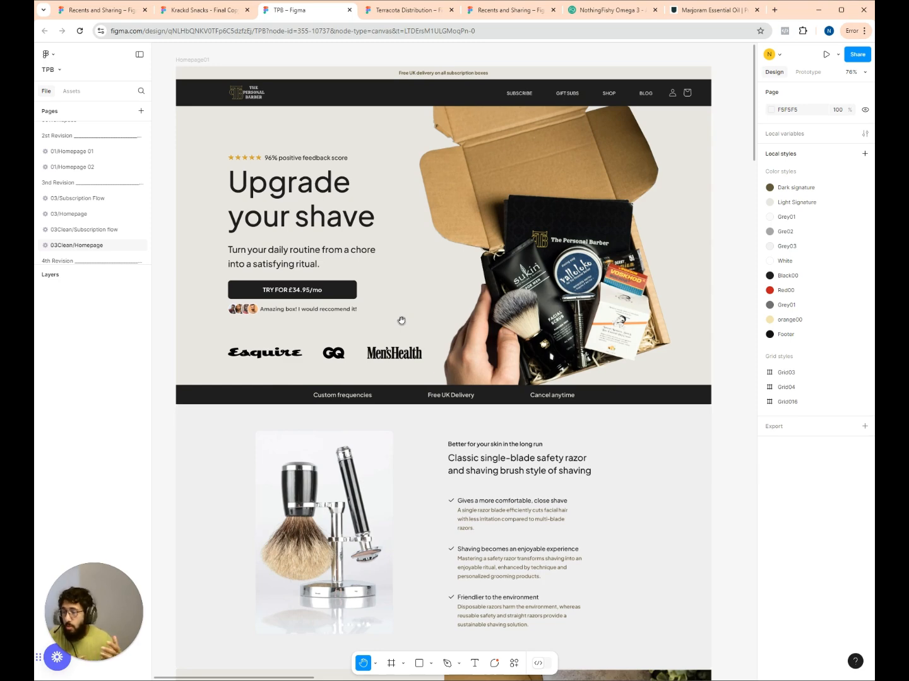
scroll(401, 321, "down", 5)
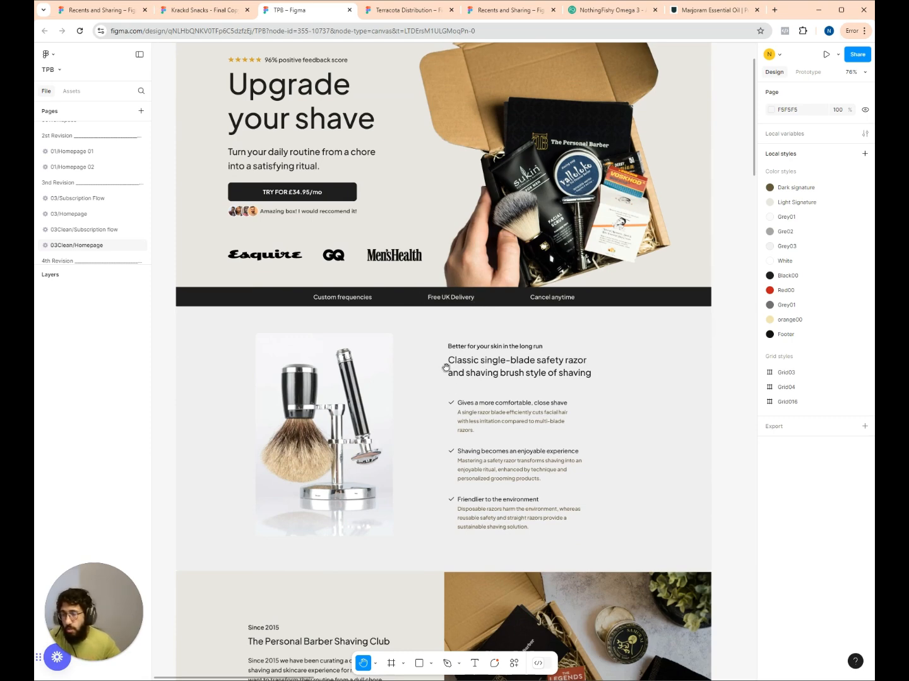
scroll(448, 404, "up", 5)
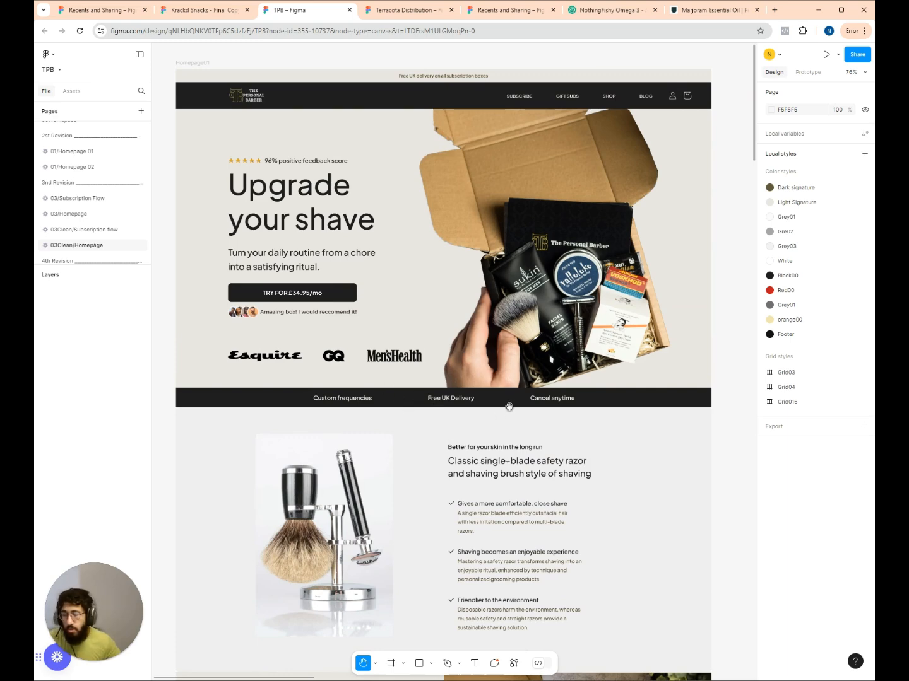
Review the TPB homepage from the safety razor benefits through the Shaving Club story, Discovery Shaving Box and customer reviews.
scroll(513, 400, "down", 9)
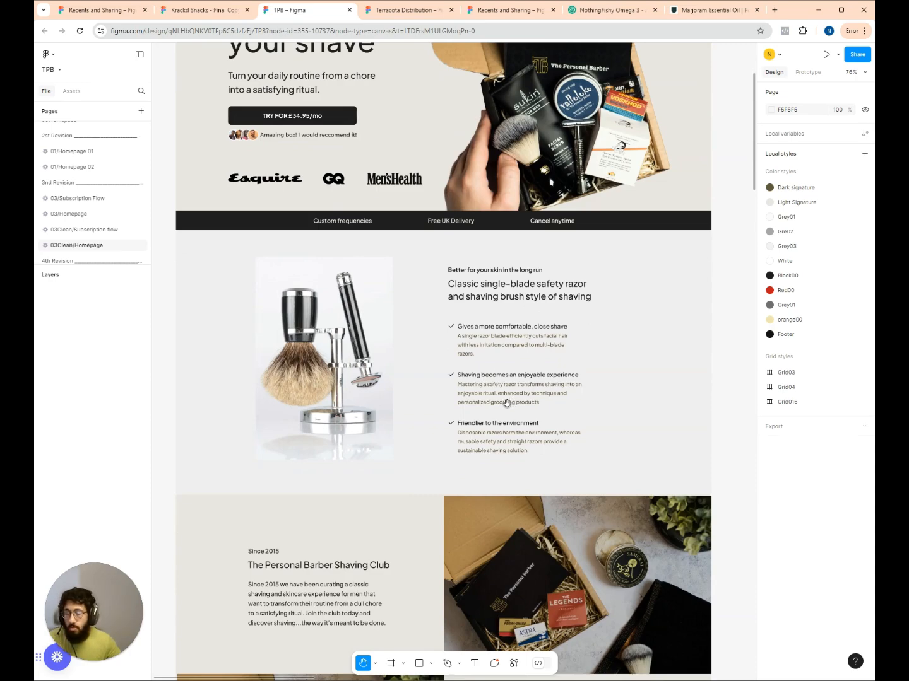
scroll(507, 402, "down", 10)
scroll(440, 330, "up", 4)
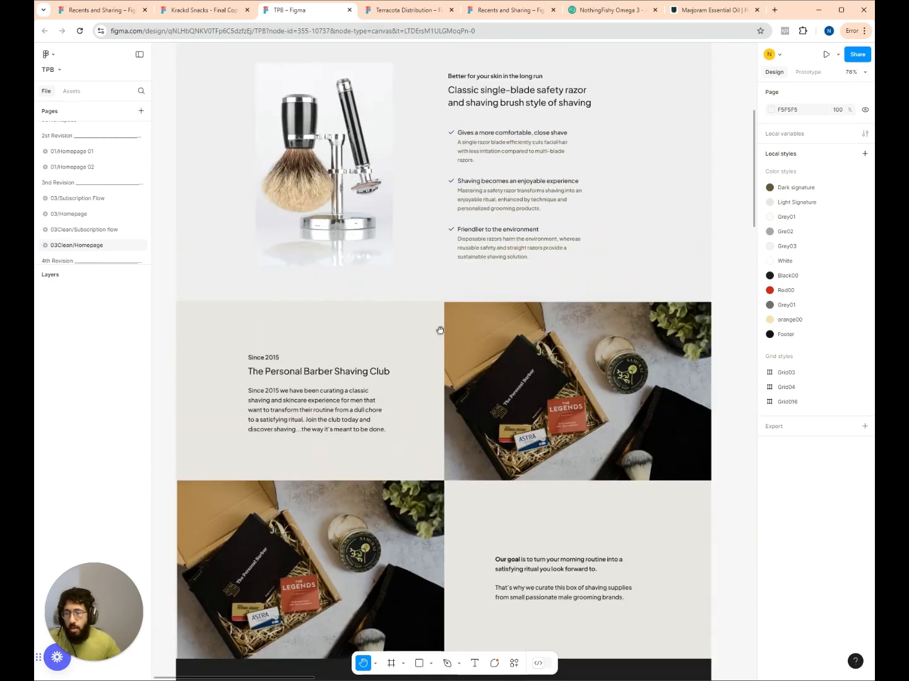
scroll(440, 330, "down", 11)
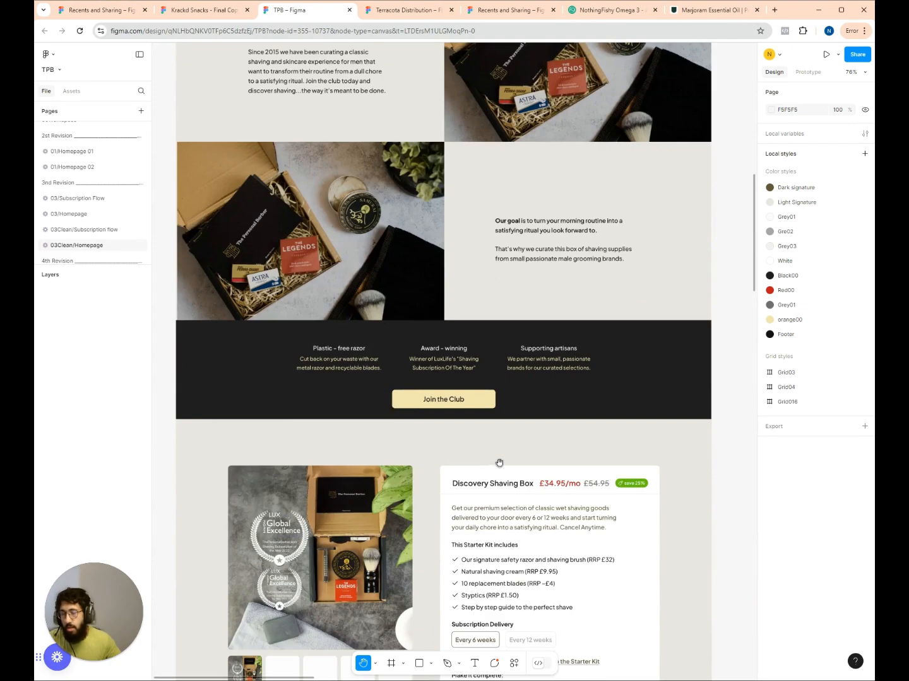
scroll(499, 463, "down", 13)
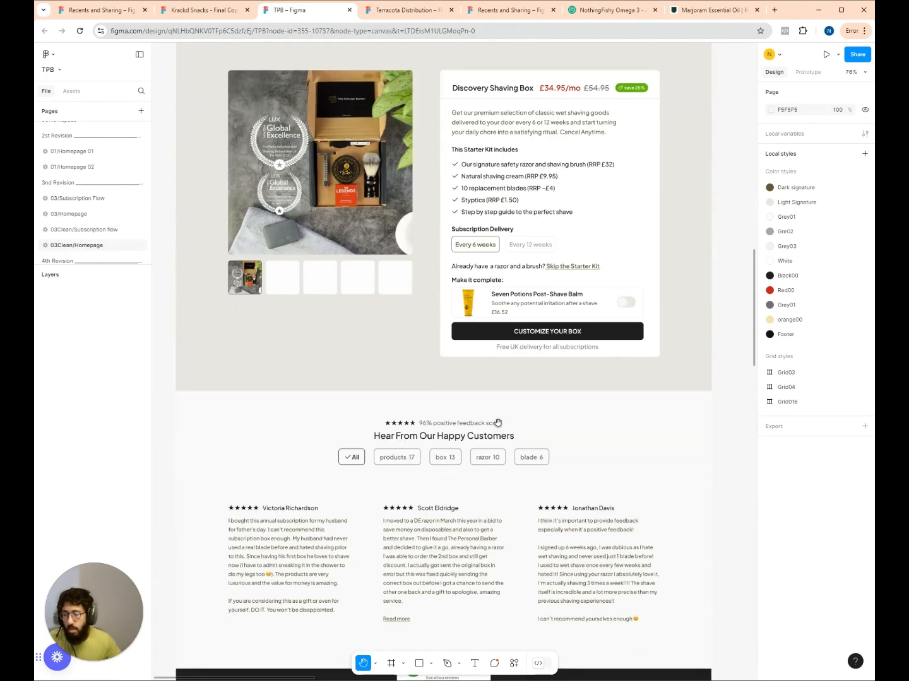
Examine the See it for yourself videos, the single-blade comparison table, the non-subscription shaving kits and the shaving guide section.
scroll(498, 423, "down", 20)
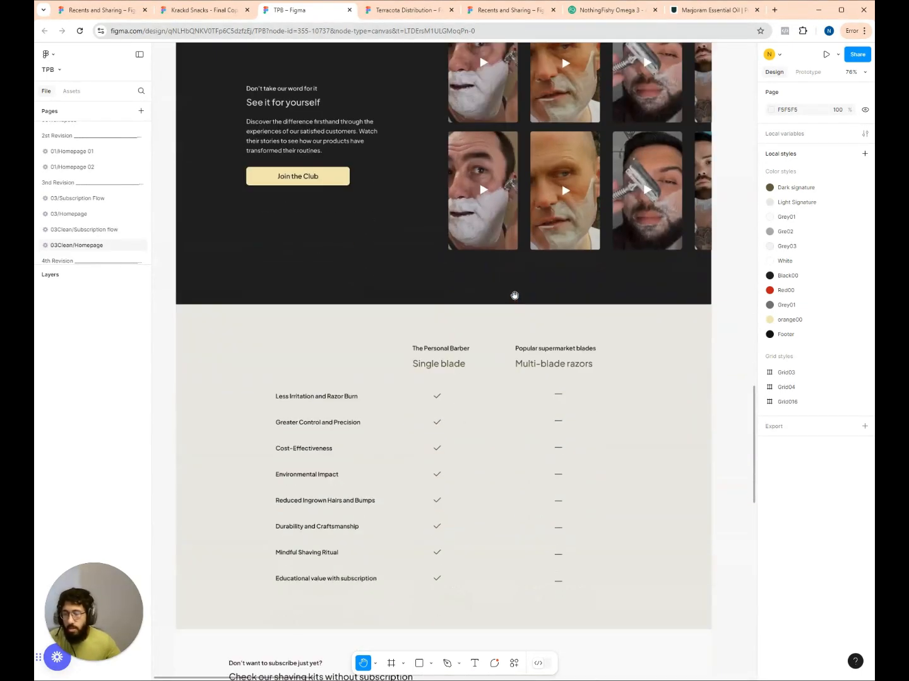
scroll(514, 295, "down", 3)
scroll(511, 380, "down", 3)
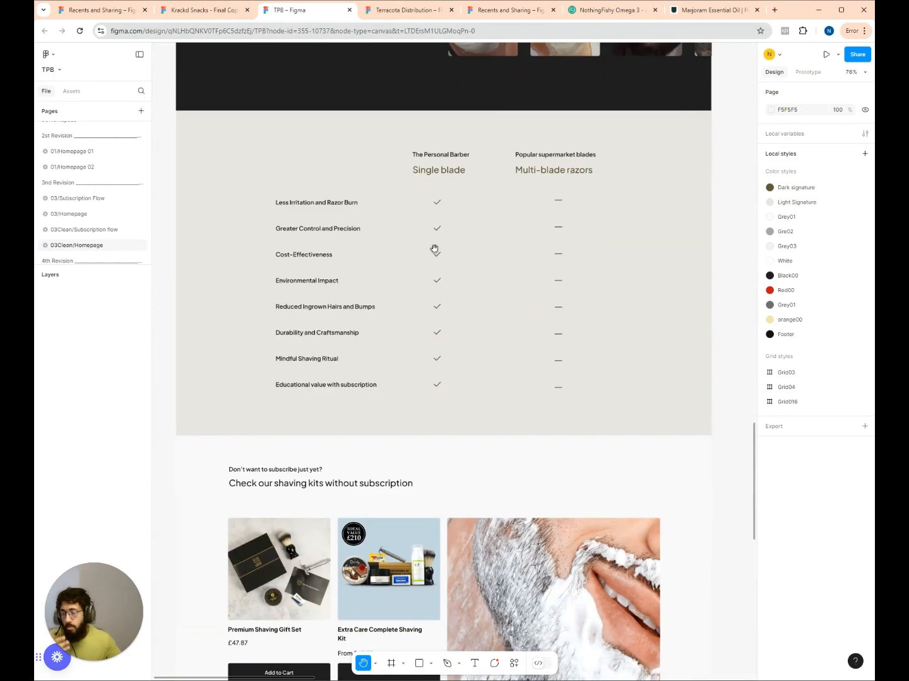
scroll(435, 247, "down", 15)
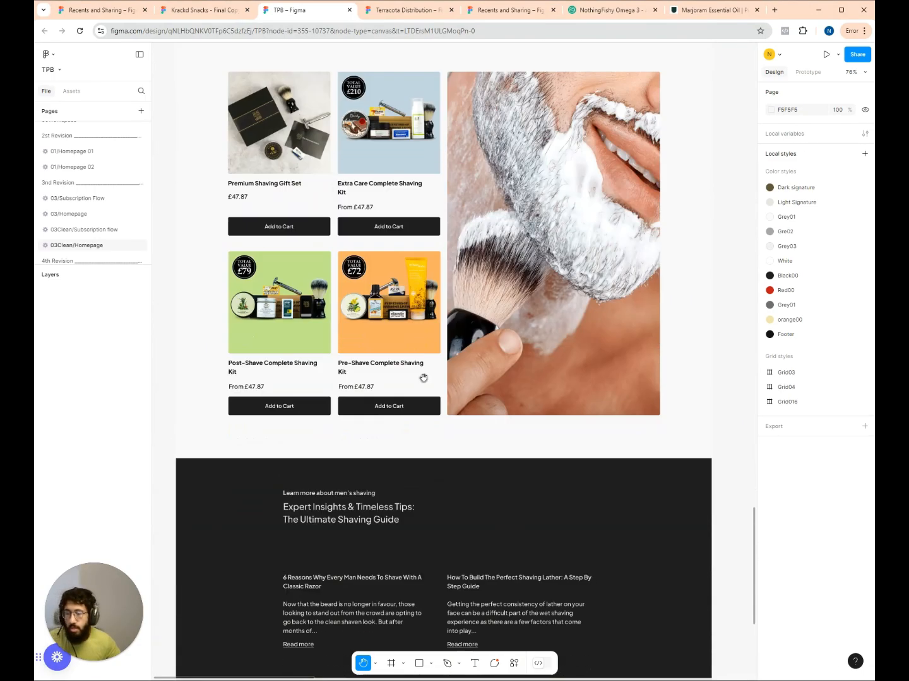
scroll(423, 376, "down", 8)
Recheck the TPB sections from the shaving kits back up to the hero, and switch to the Krackd Snacks design file.
scroll(423, 378, "up", 10)
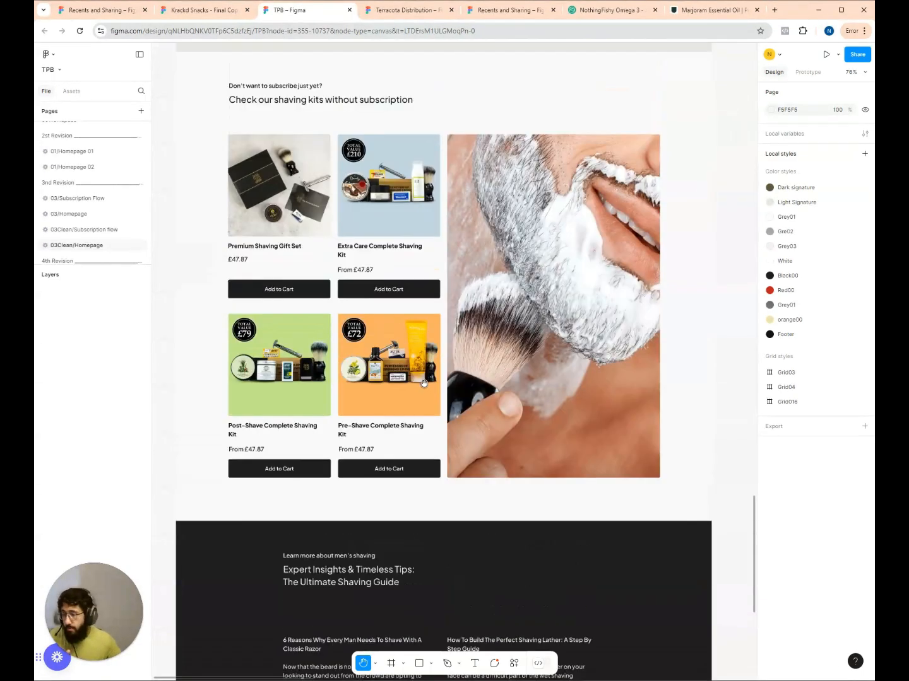
scroll(423, 384, "up", 20)
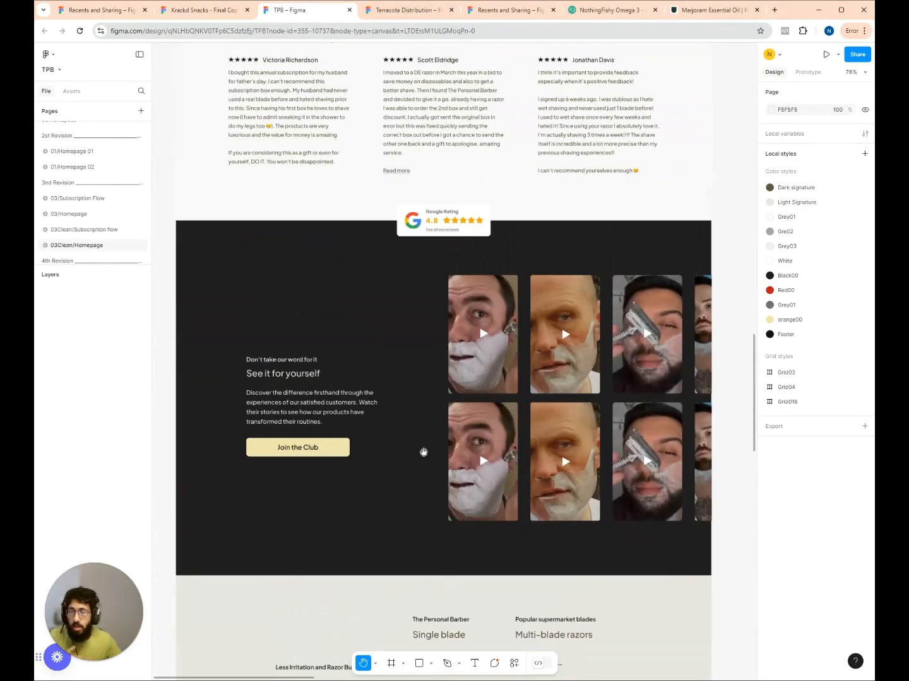
scroll(421, 447, "up", 20)
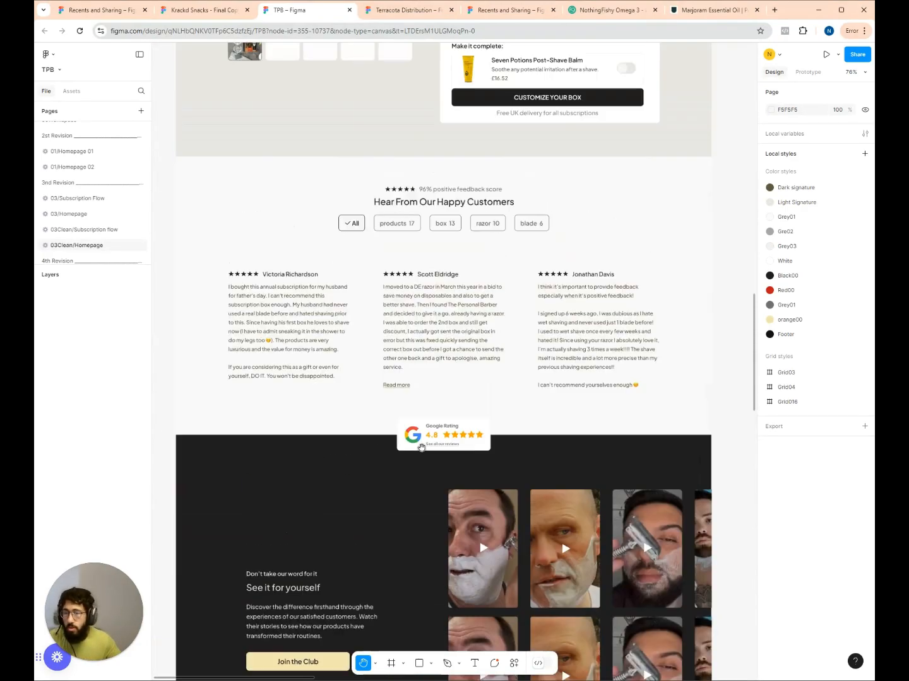
scroll(421, 447, "up", 20)
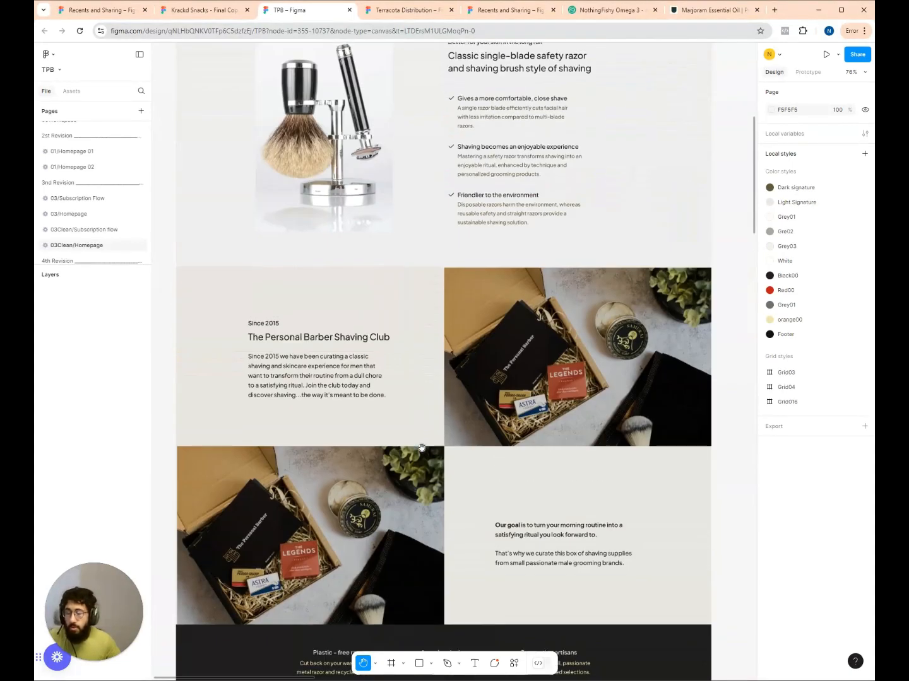
scroll(422, 447, "up", 2)
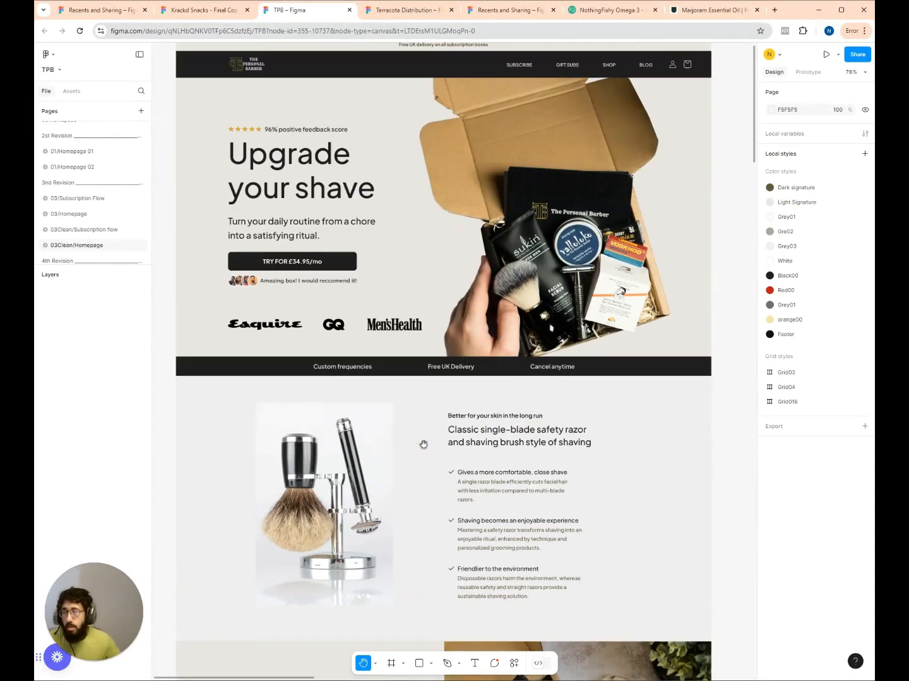
left_click(187, 14)
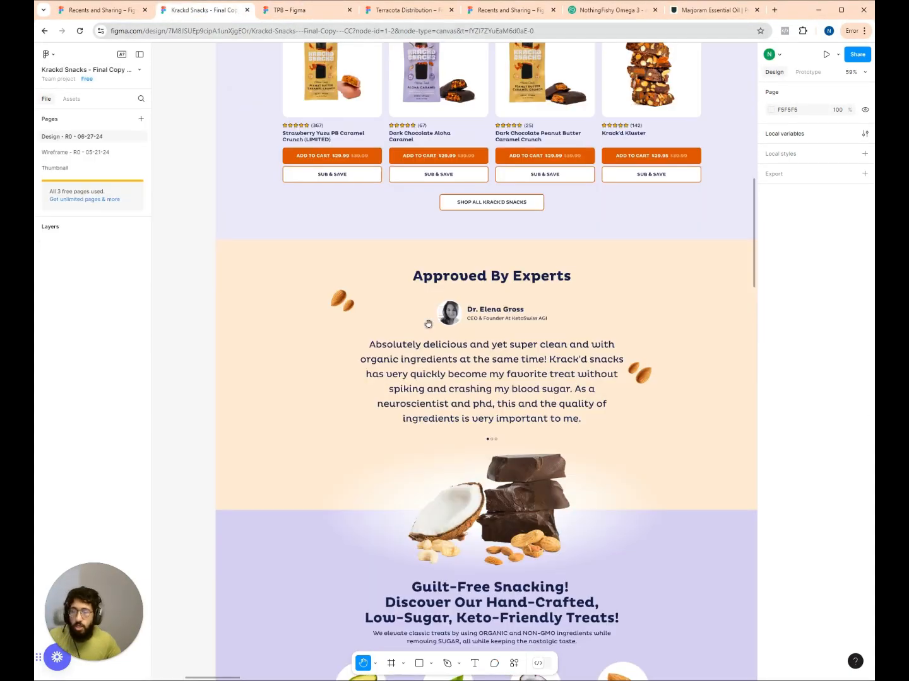